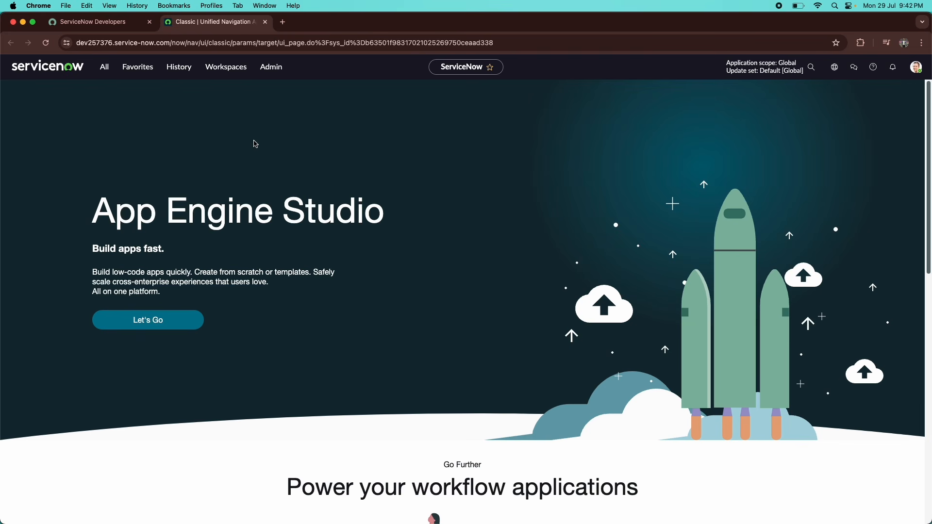
Filter the navigator for 'rest mes' and open System Web Services > Outbound > REST Message.
click(105, 68)
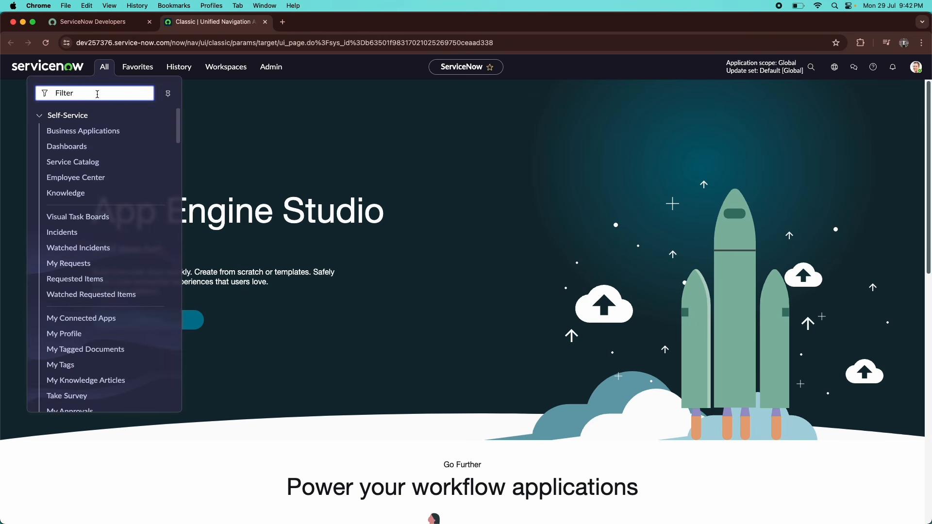
text(rest nm)
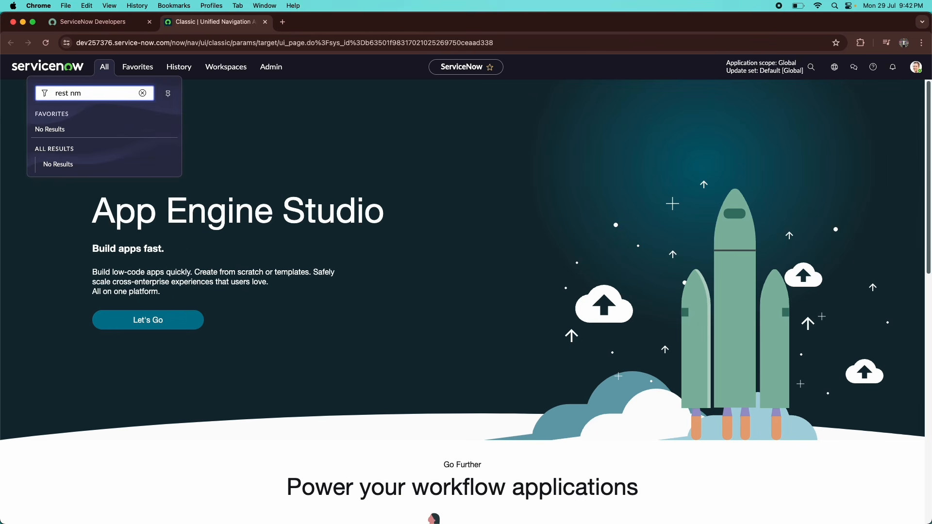
key(BackSpace)
key(BackSpace)
text(mes)
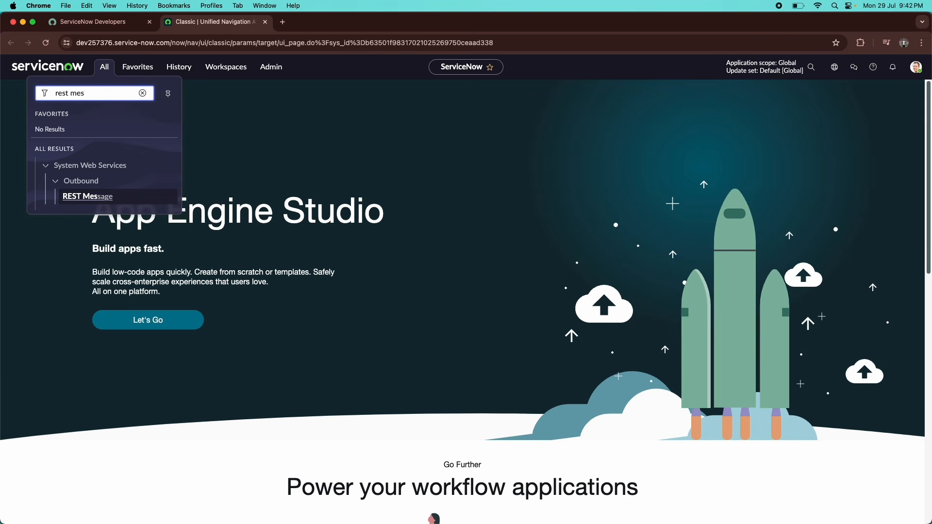
click(80, 203)
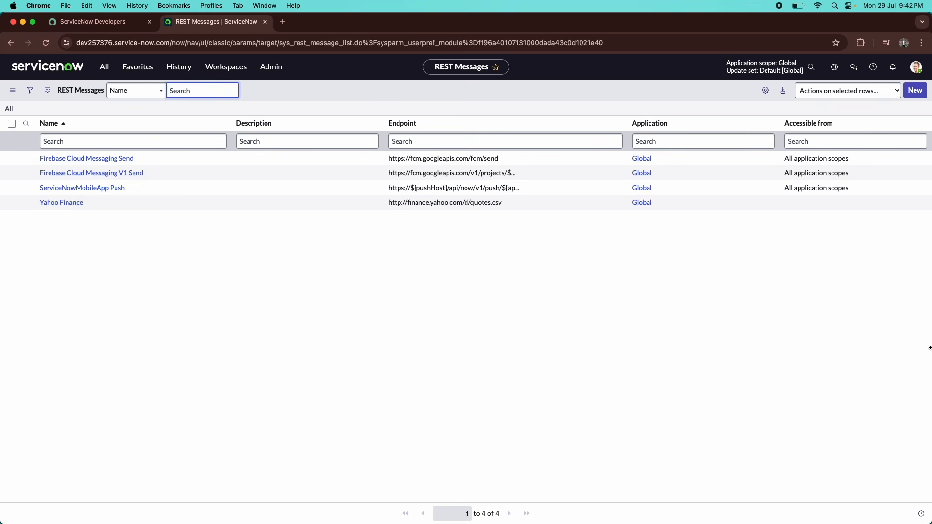
Start a new REST Message record from the REST Messages list.
click(913, 97)
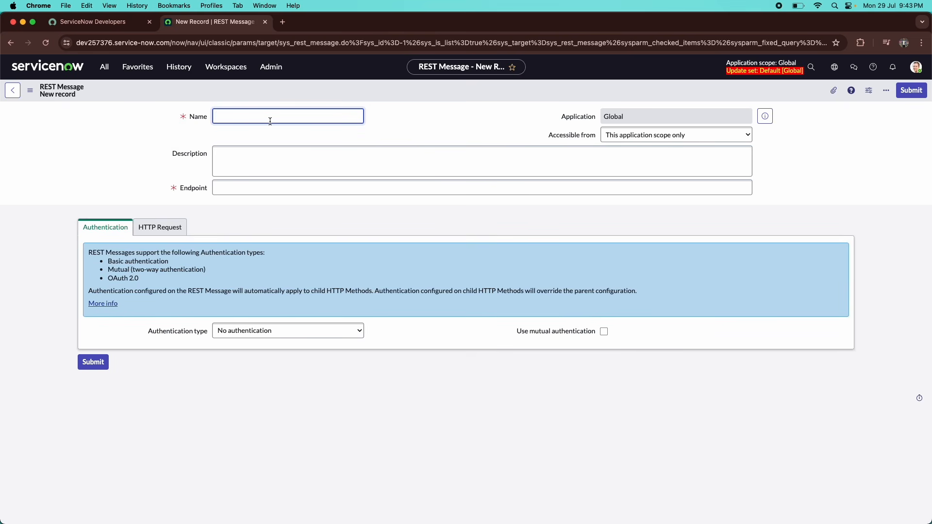
Name the REST Message 'Demo' and leave Accessible from at this application scope.
text(Demo)
click(241, 160)
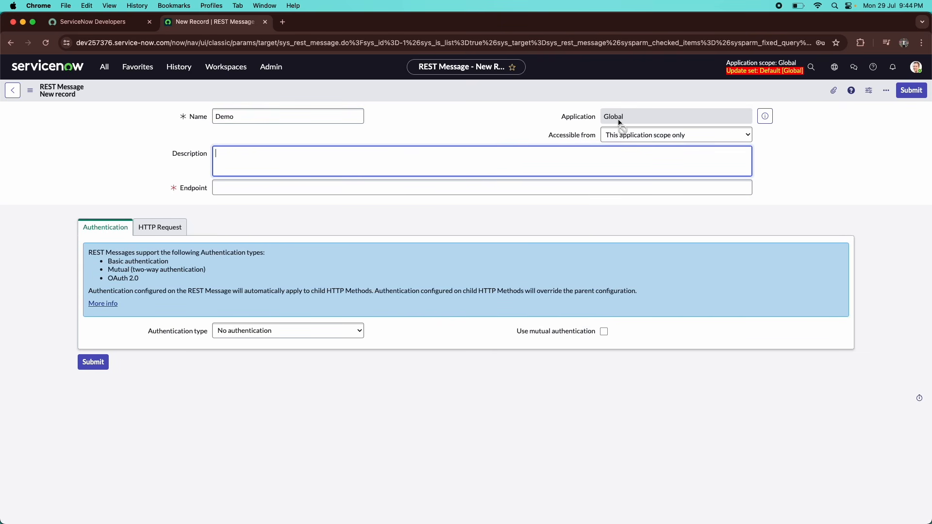
click(643, 139)
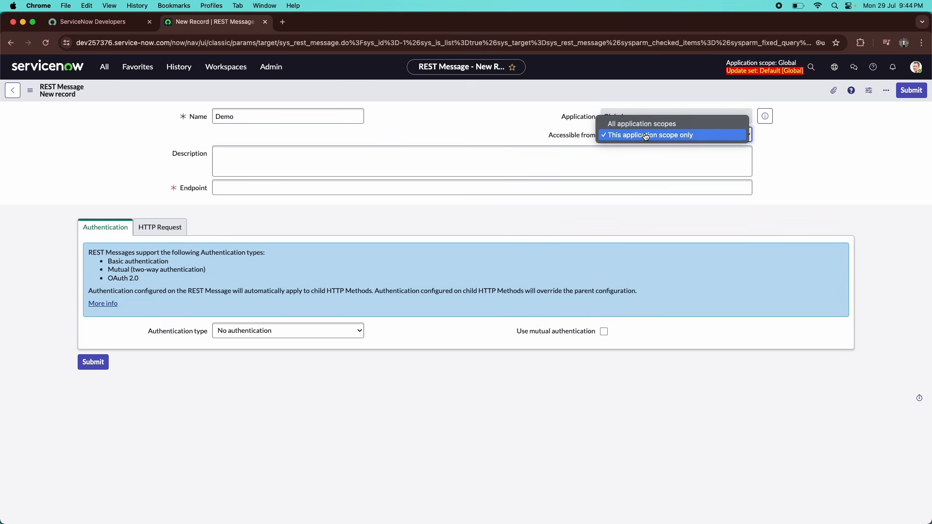
click(491, 127)
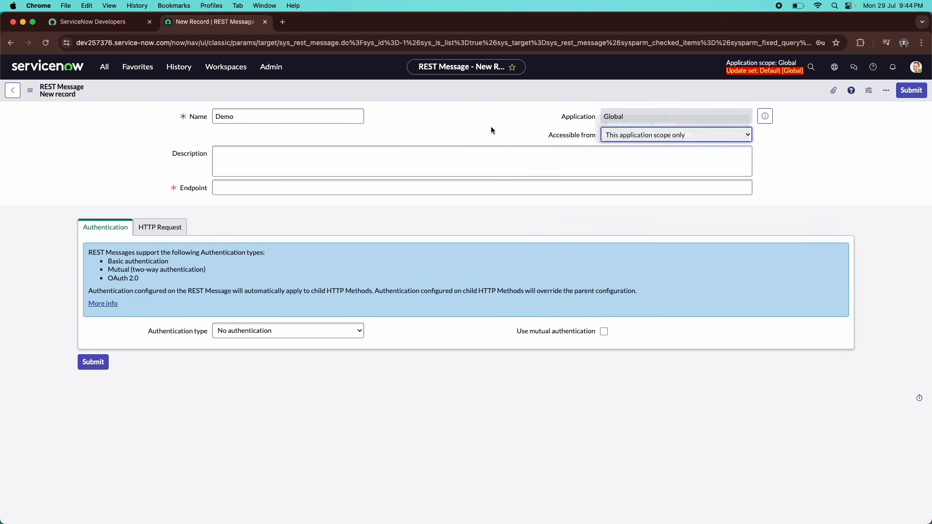
click(300, 155)
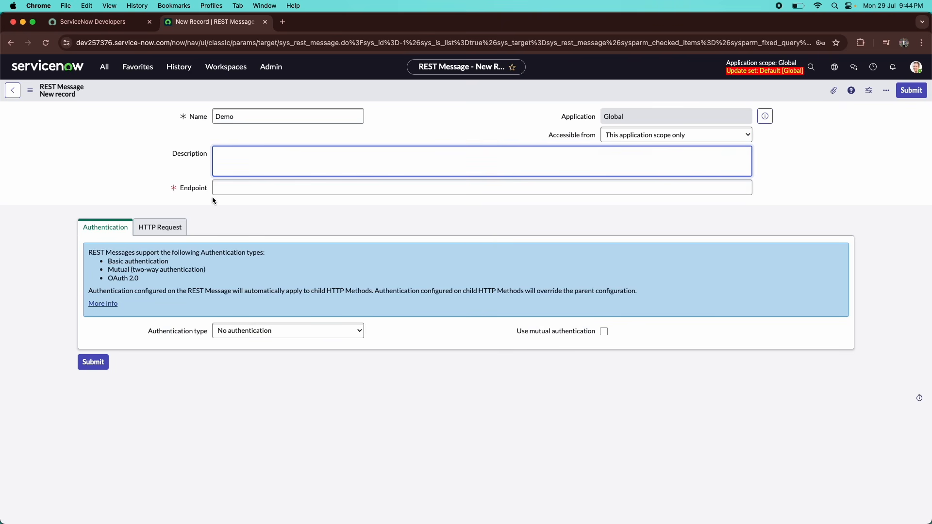
click(262, 190)
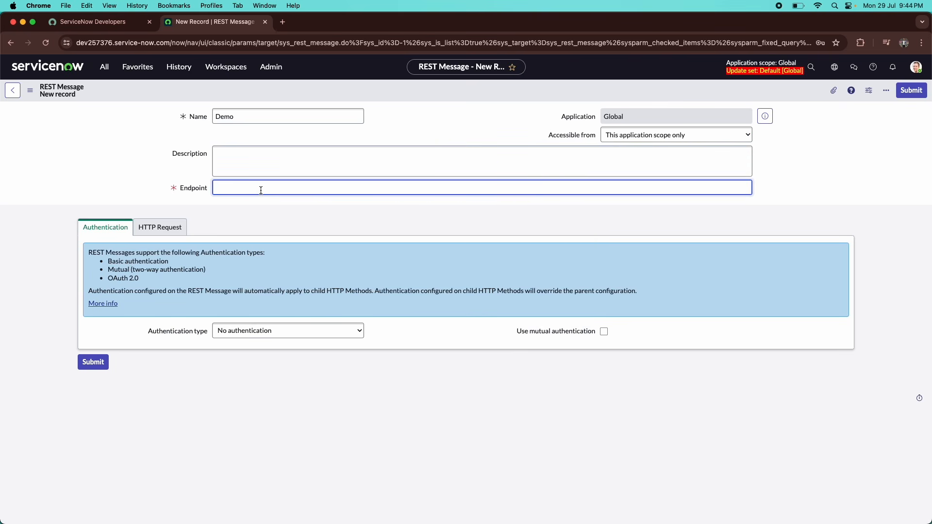
Load bookscape.com in a new browser tab alongside the REST Message form.
click(287, 20)
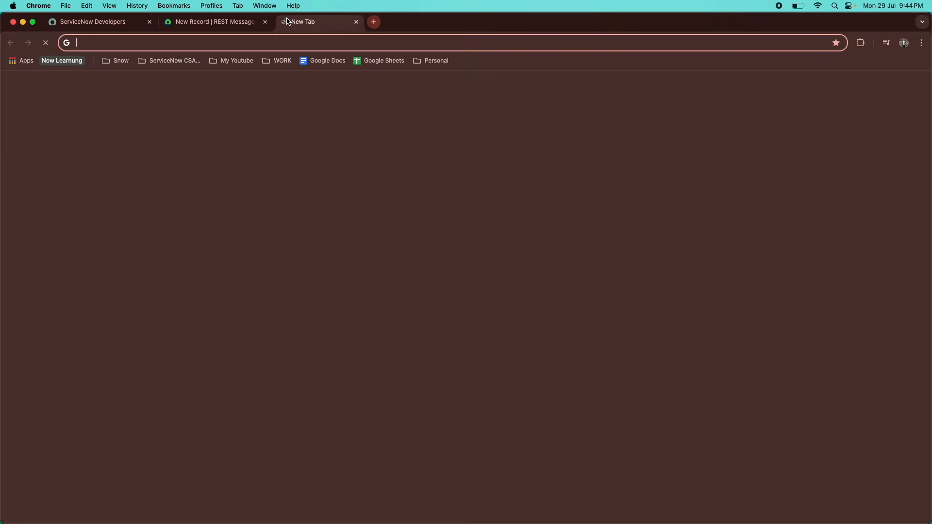
text(bo)
key(Return)
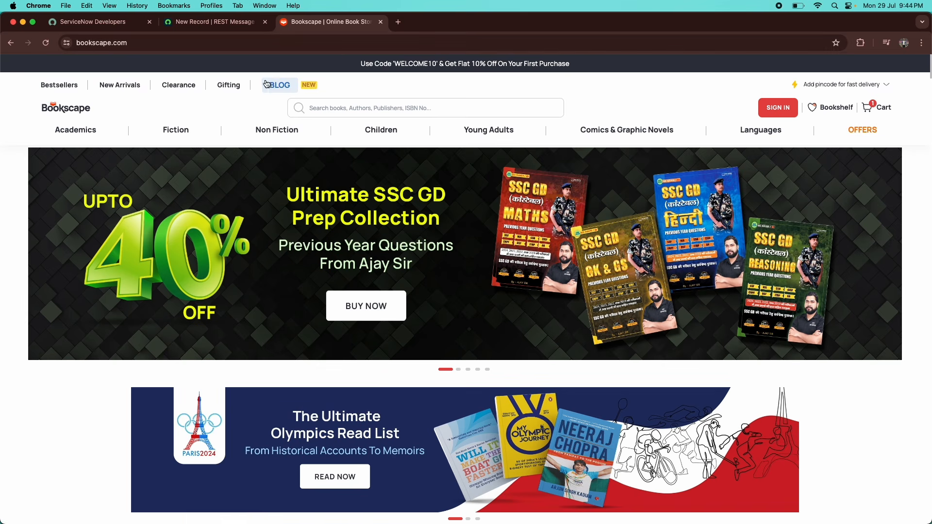
click(213, 19)
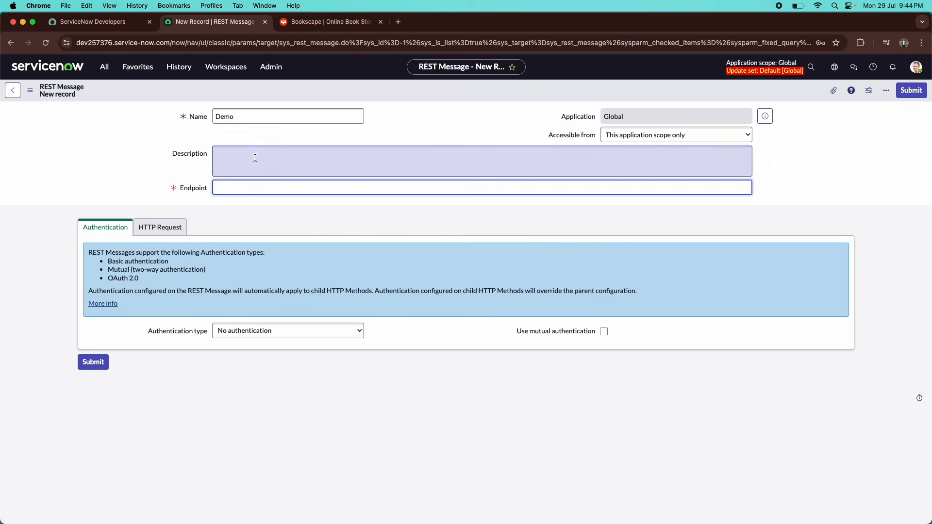
Open the Bookscape Fiction category page and examine its address.
click(330, 26)
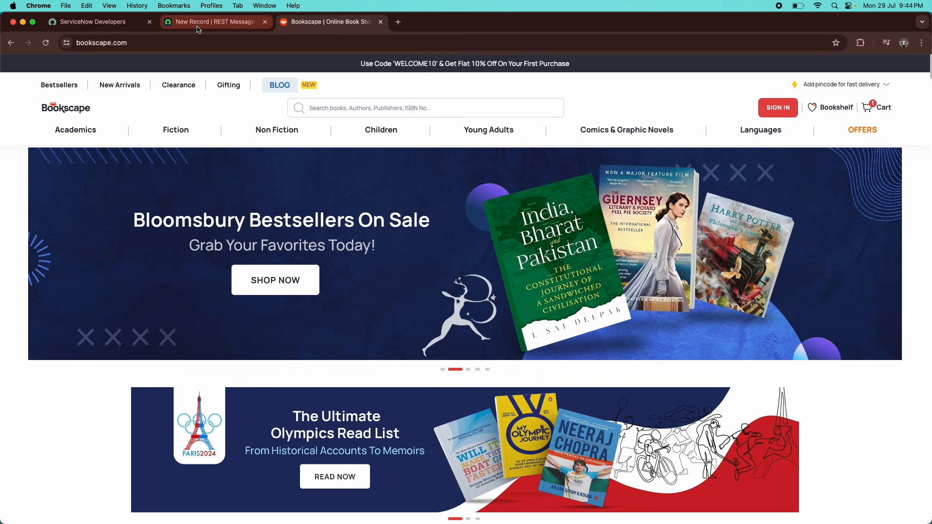
click(156, 46)
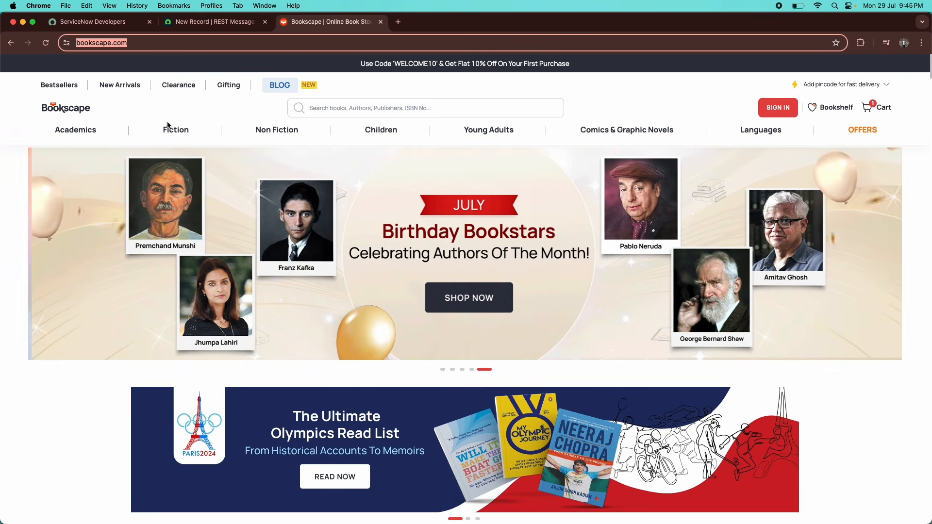
mouse_move(167, 133)
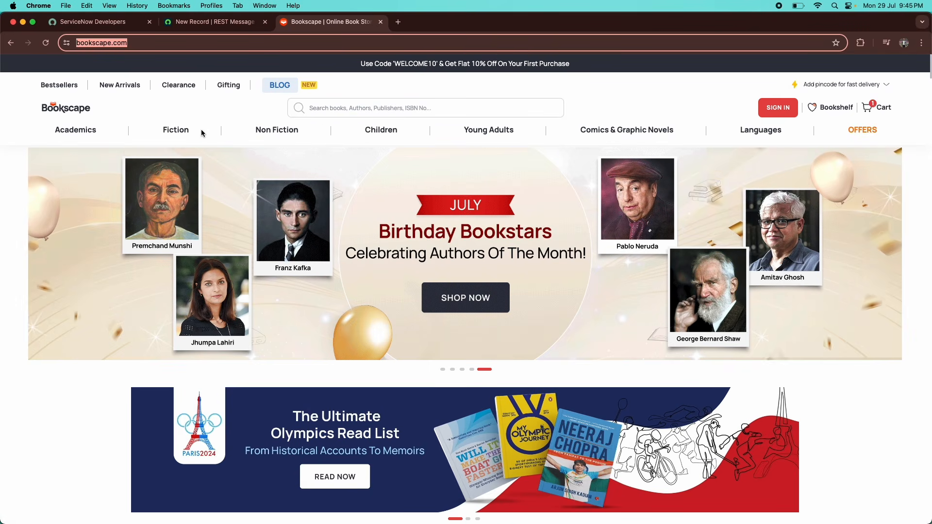
click(180, 134)
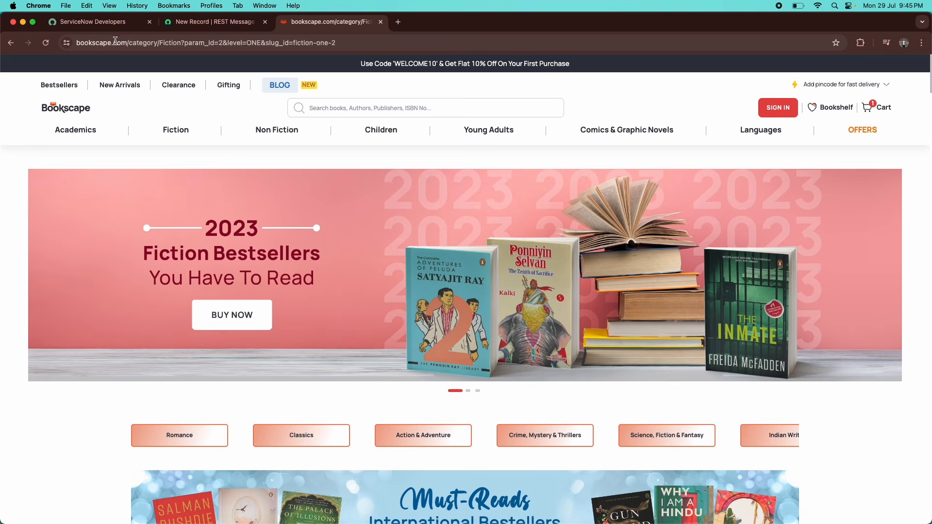
click(77, 42)
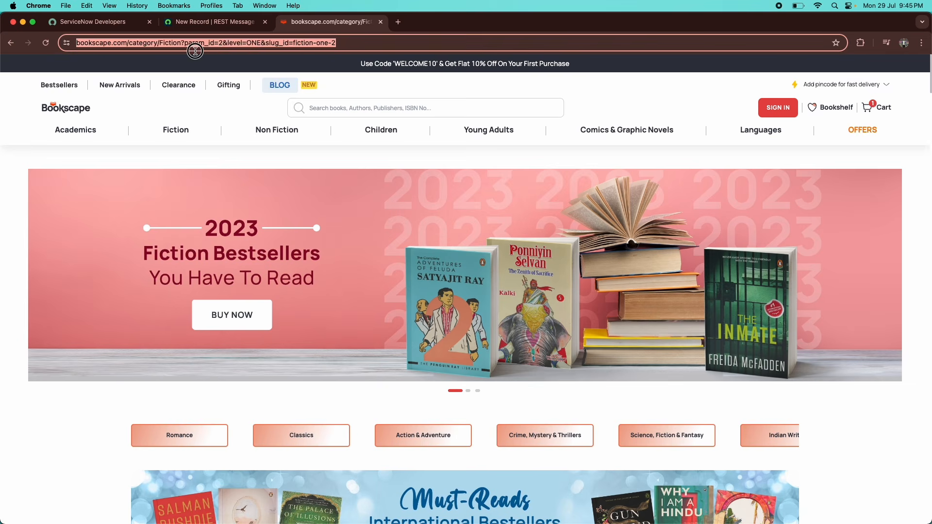
scroll(174, 229, down, 1)
scroll(174, 229, up, 1)
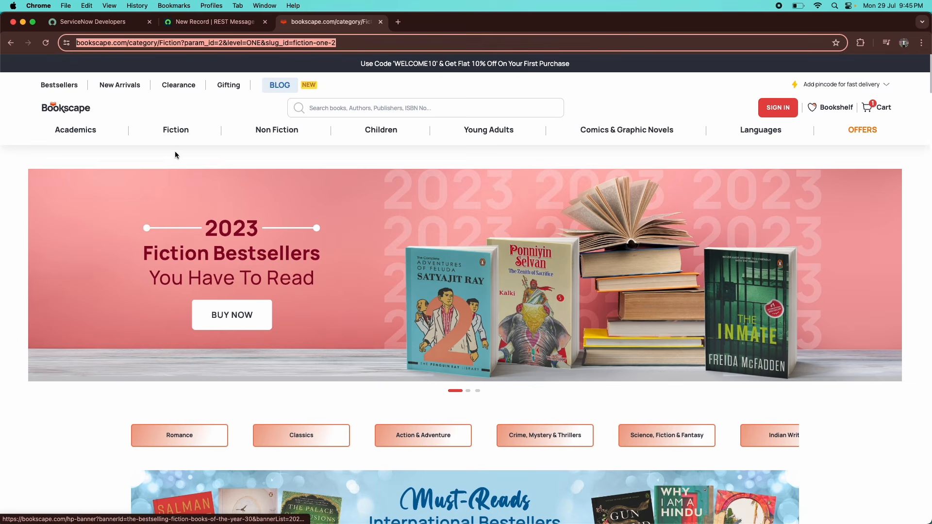
mouse_move(175, 130)
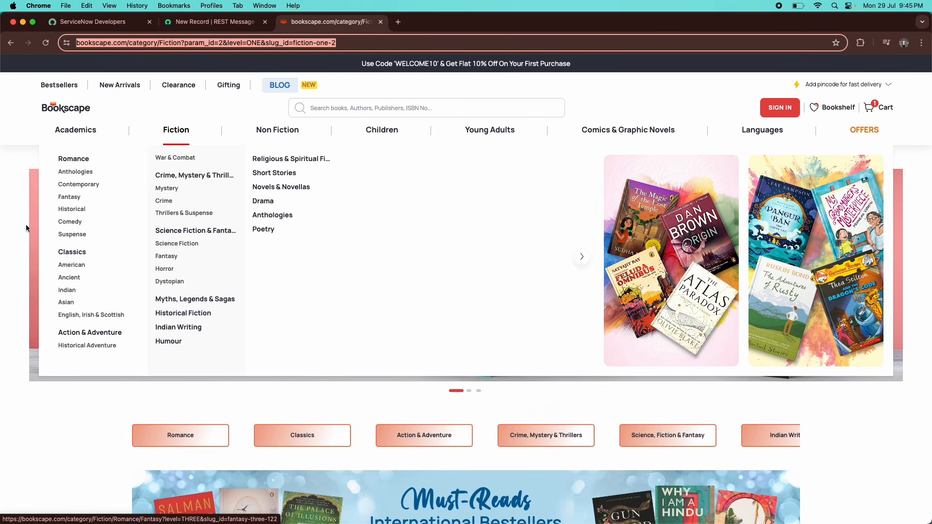
click(10, 204)
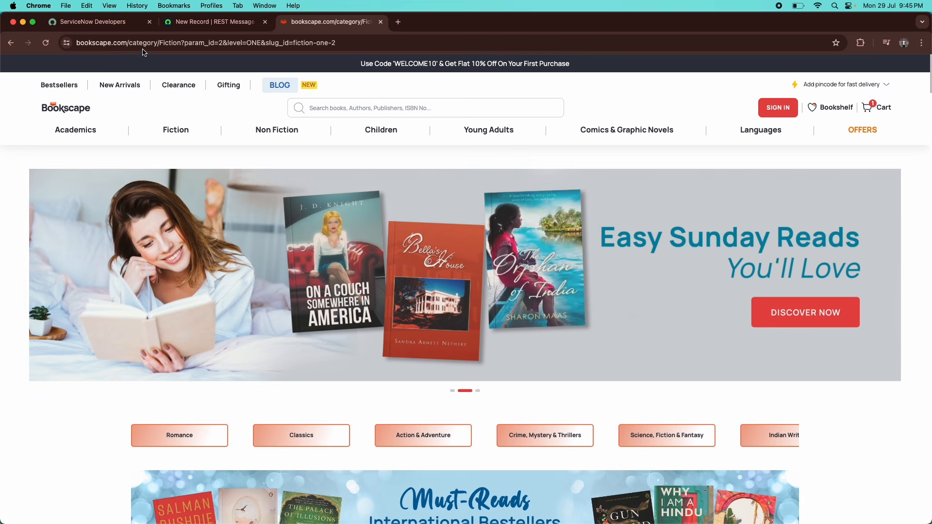
Review the Fiction page and reveal its complete https address.
click(199, 22)
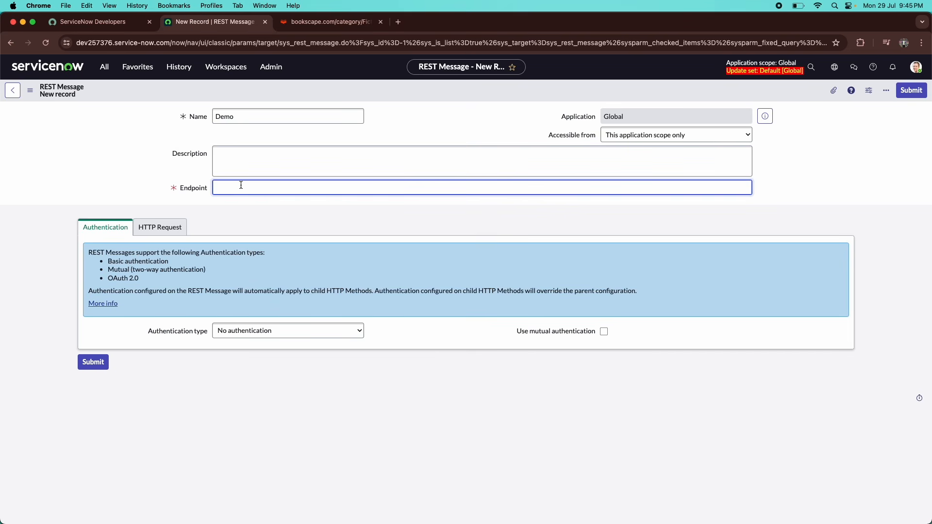
click(327, 22)
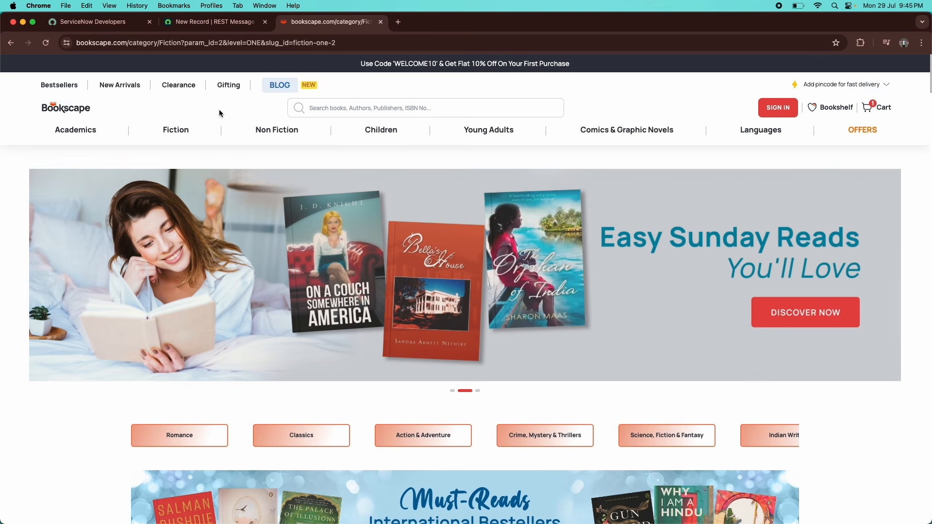
scroll(220, 113, down, 5)
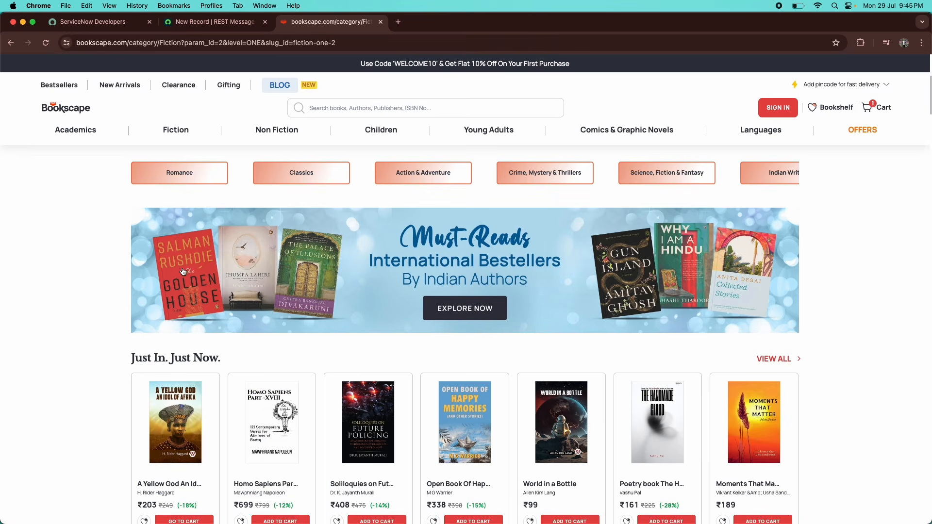
scroll(340, 311, down, 2)
scroll(368, 404, down, 1)
scroll(342, 388, up, 2)
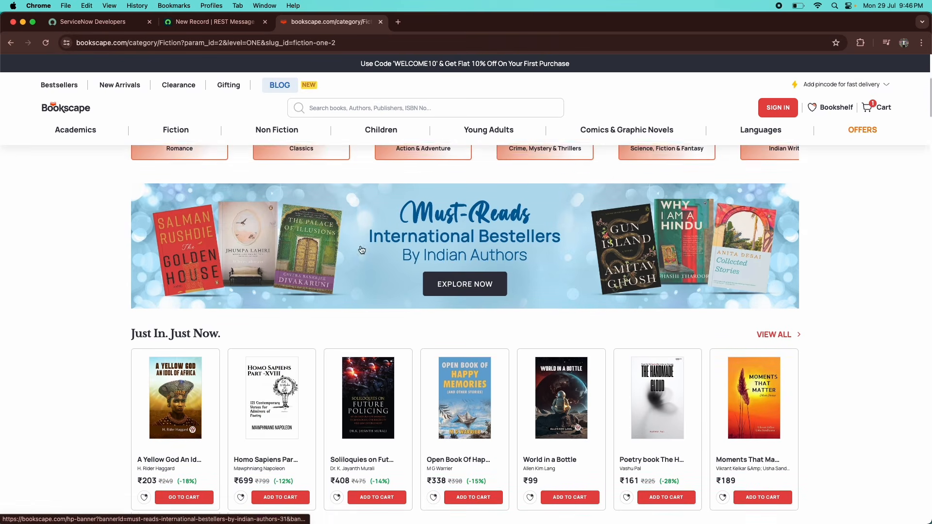
scroll(338, 400, up, 1)
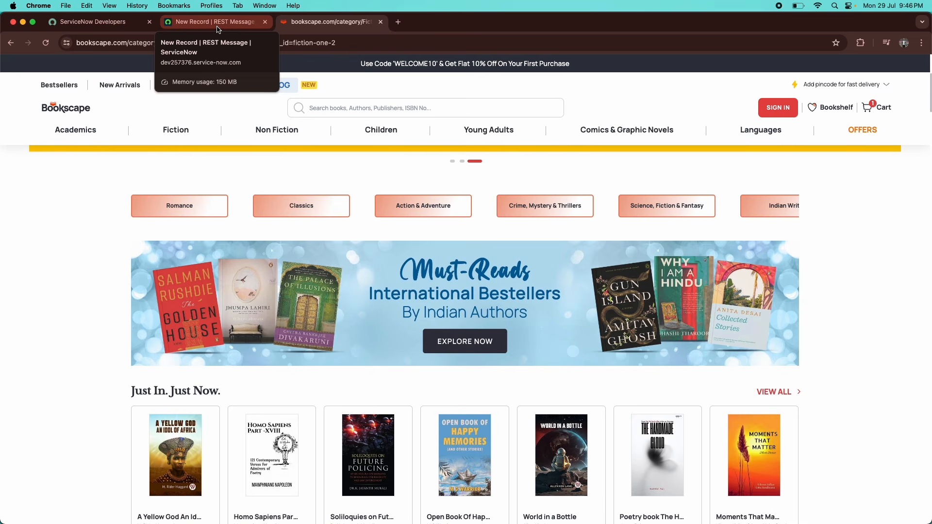
click(256, 44)
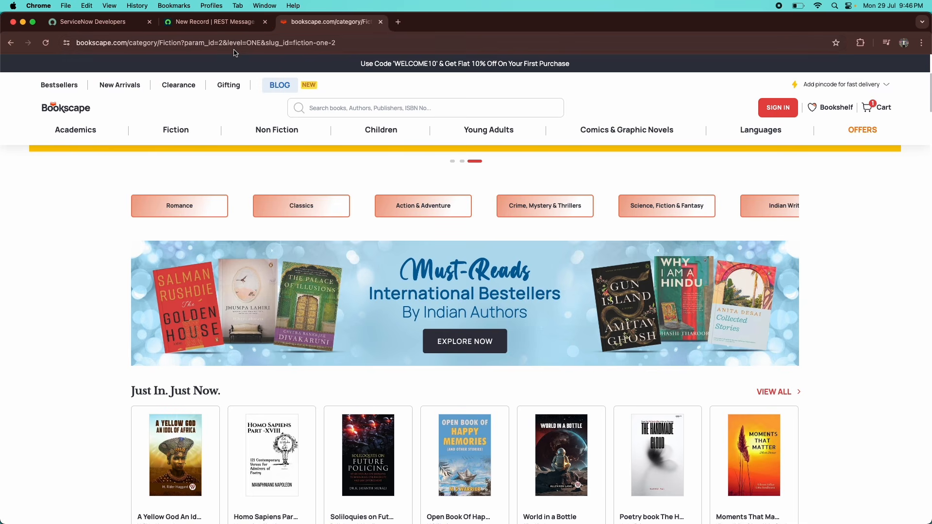
click(351, 42)
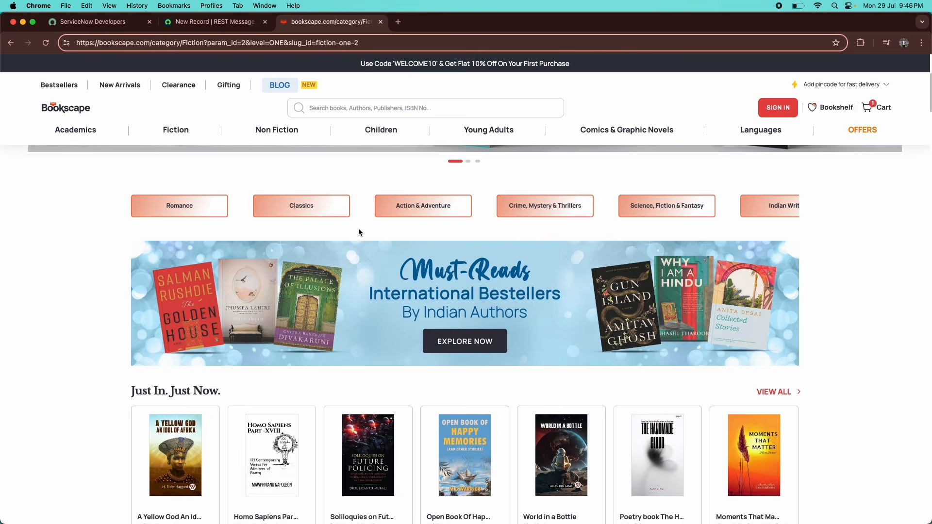
click(213, 21)
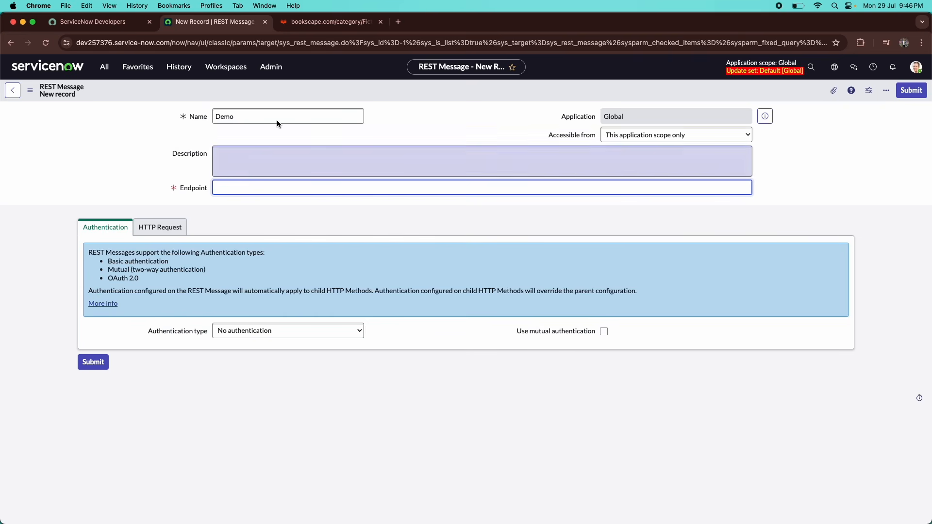
click(292, 23)
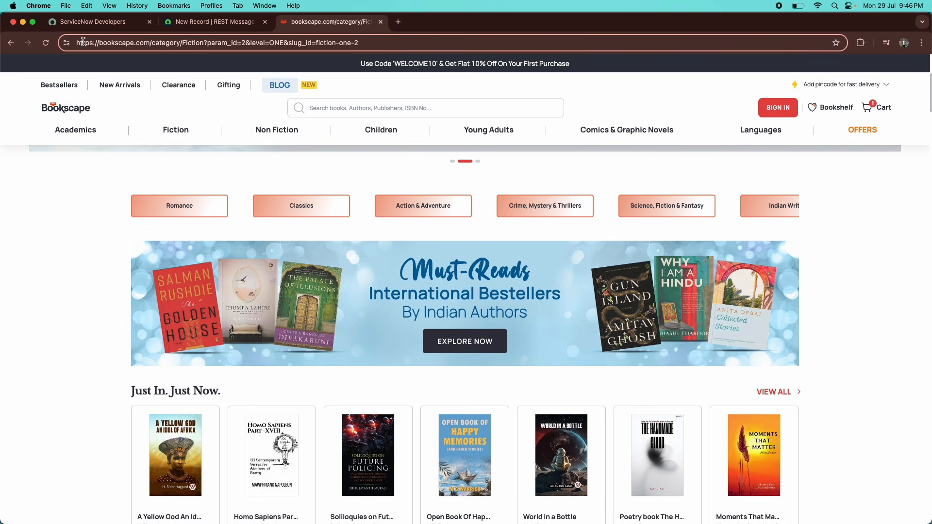
drag(76, 42, 152, 44)
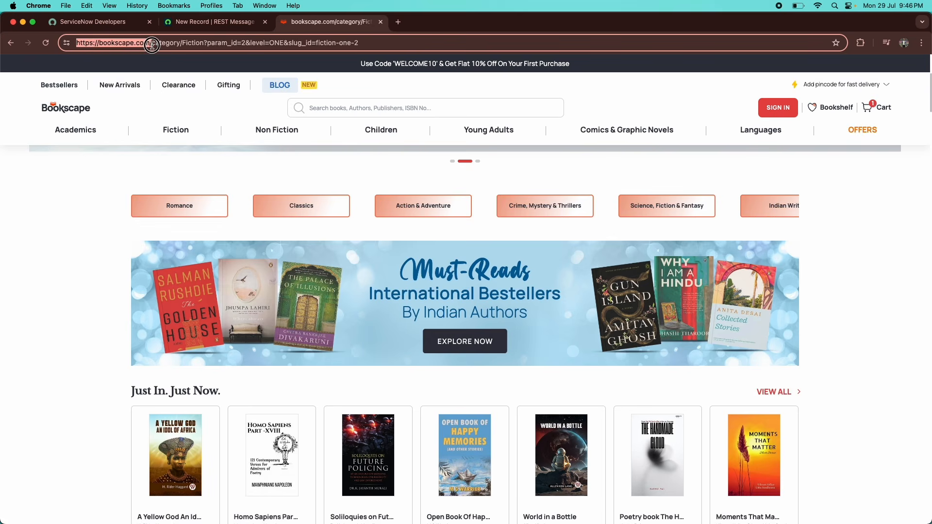
key(super+c)
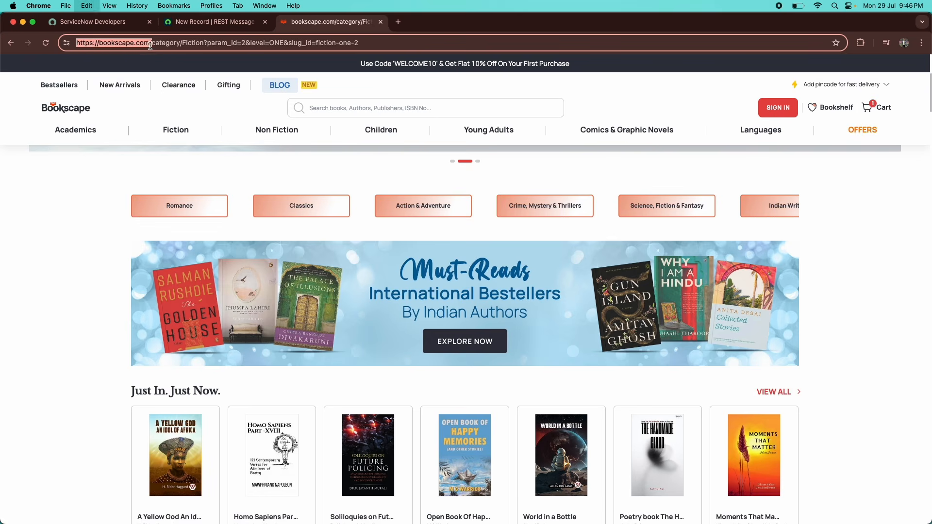
click(211, 21)
key(super+v)
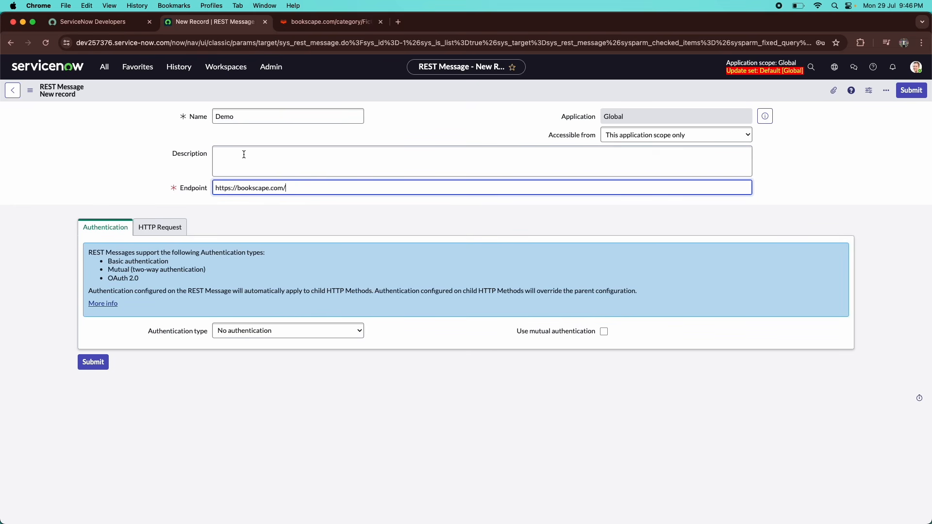
drag(286, 188, 214, 188)
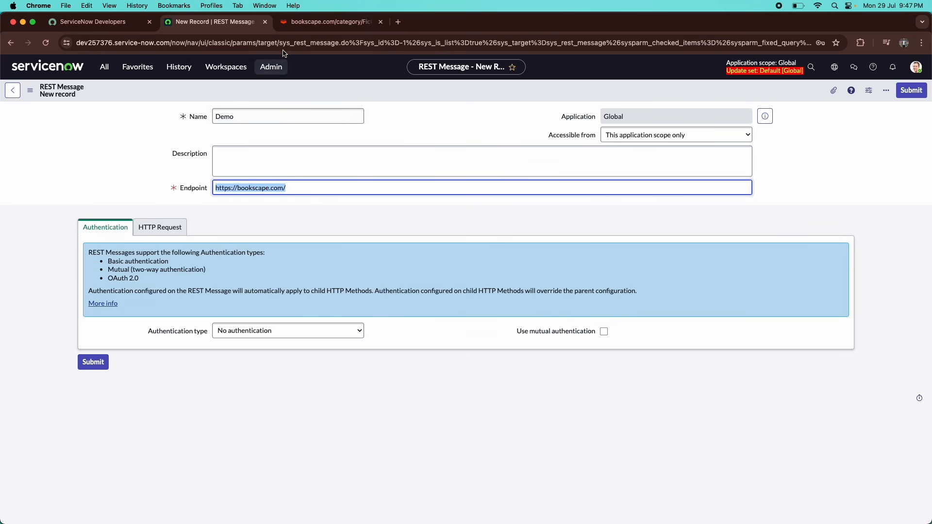
Review the authentication type options, keeping No authentication for now.
click(331, 21)
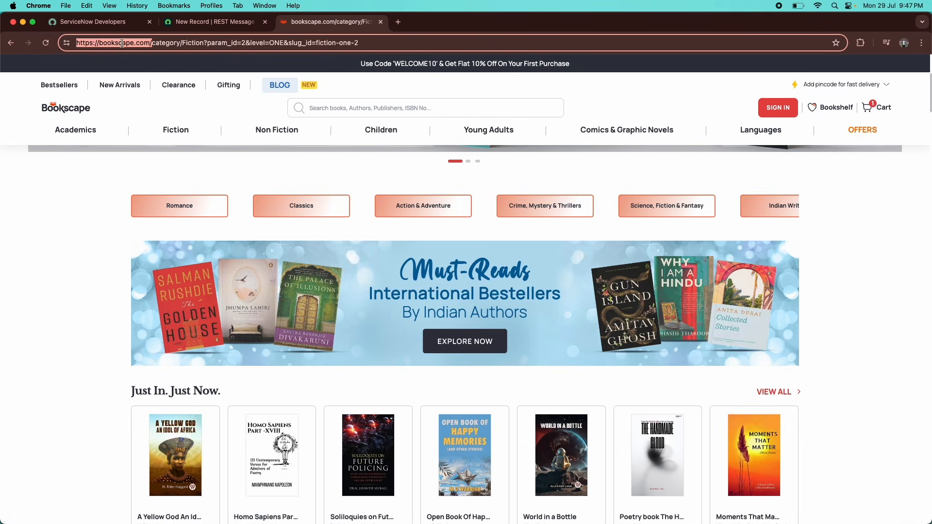
click(218, 22)
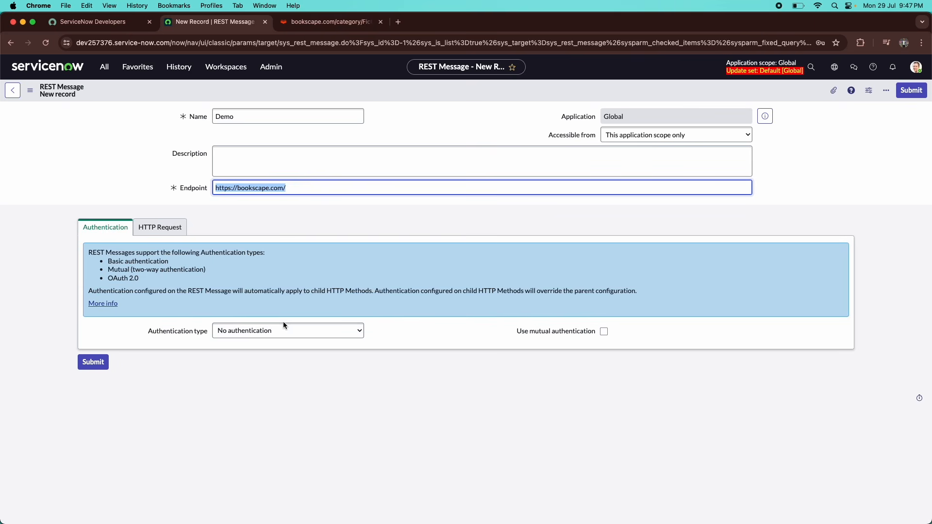
click(272, 332)
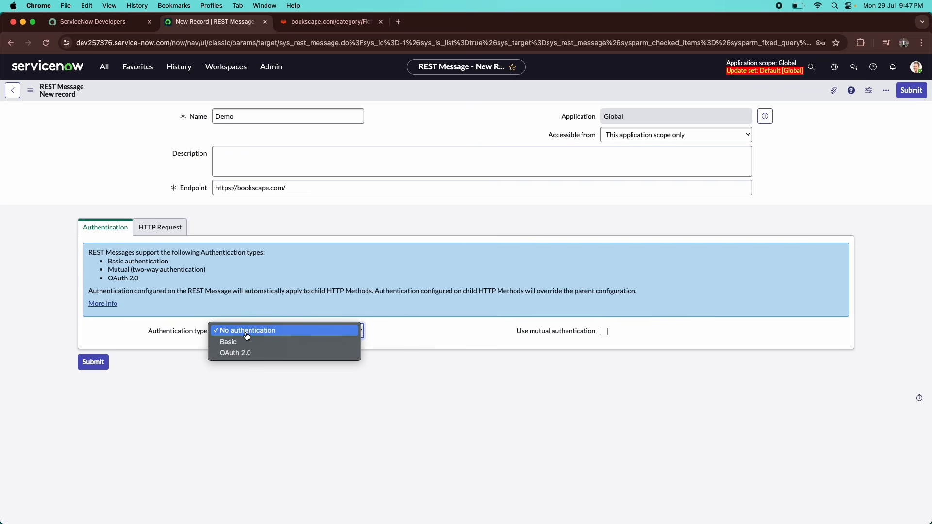
click(247, 335)
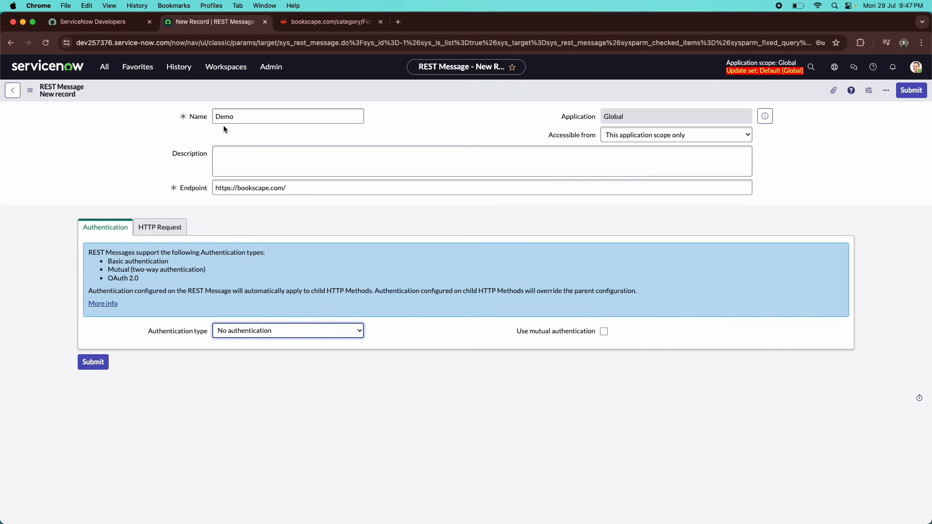
click(316, 26)
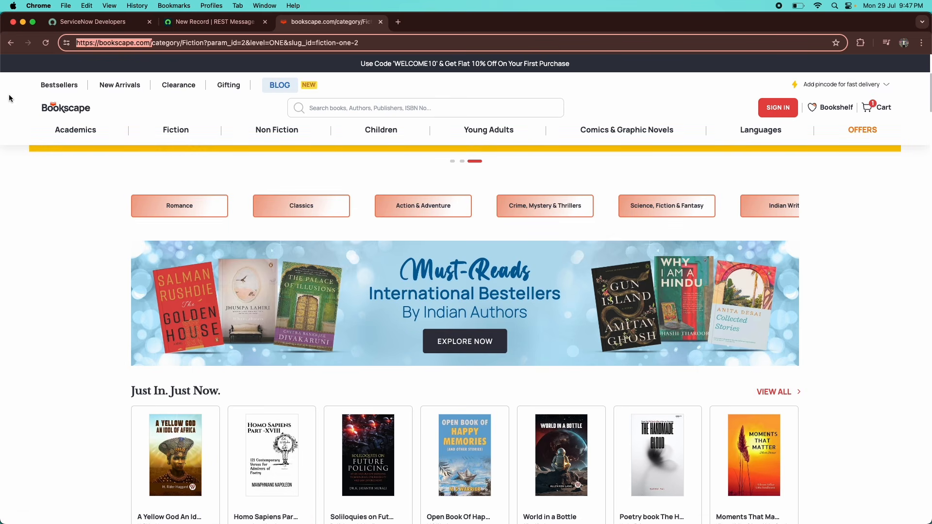
click(216, 22)
click(248, 339)
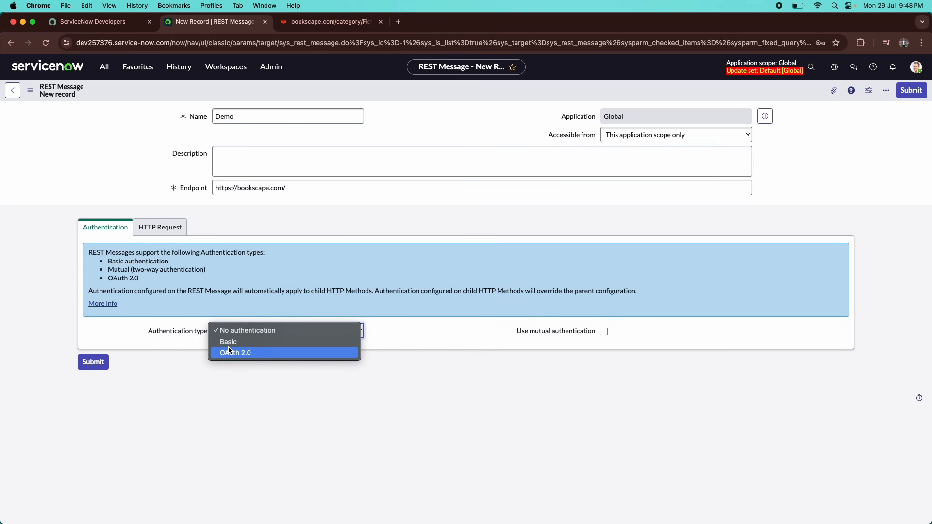
click(238, 266)
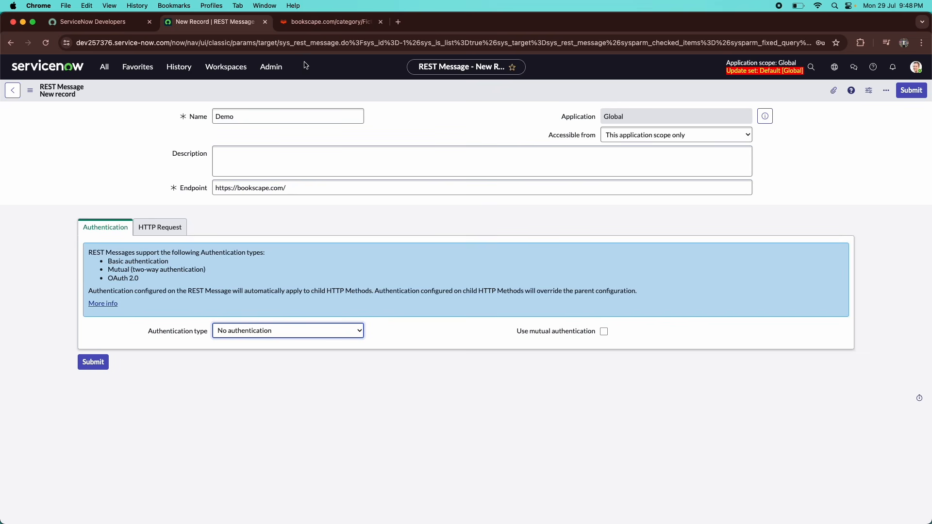
Set the Demo REST Message's authentication type to Basic.
click(309, 20)
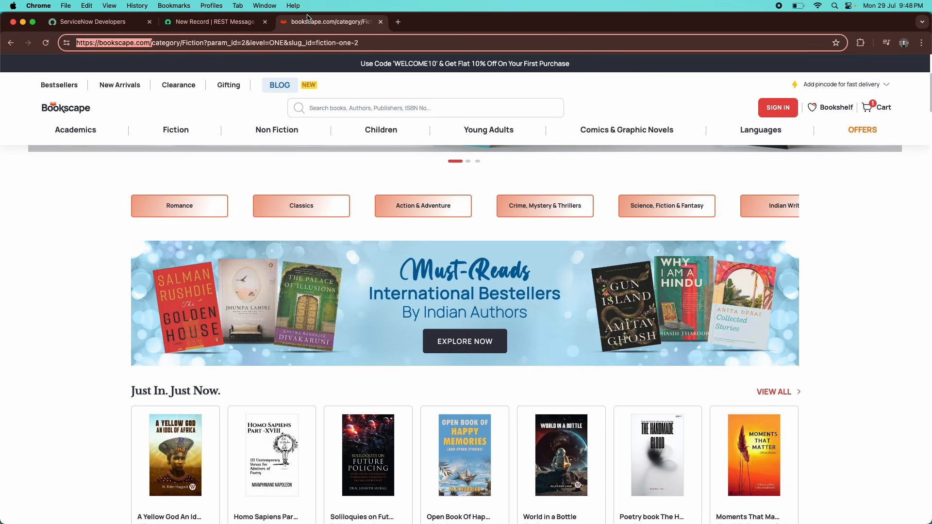
click(249, 22)
click(330, 22)
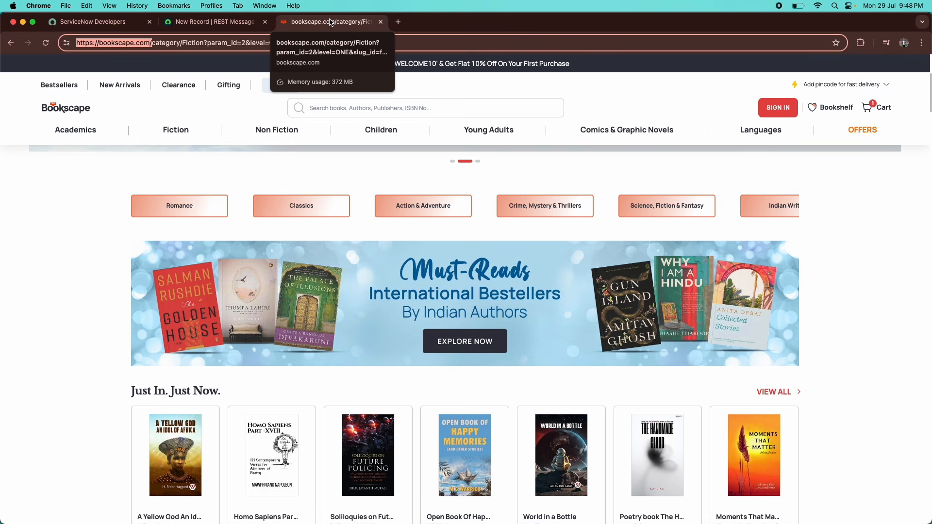
click(249, 22)
click(242, 341)
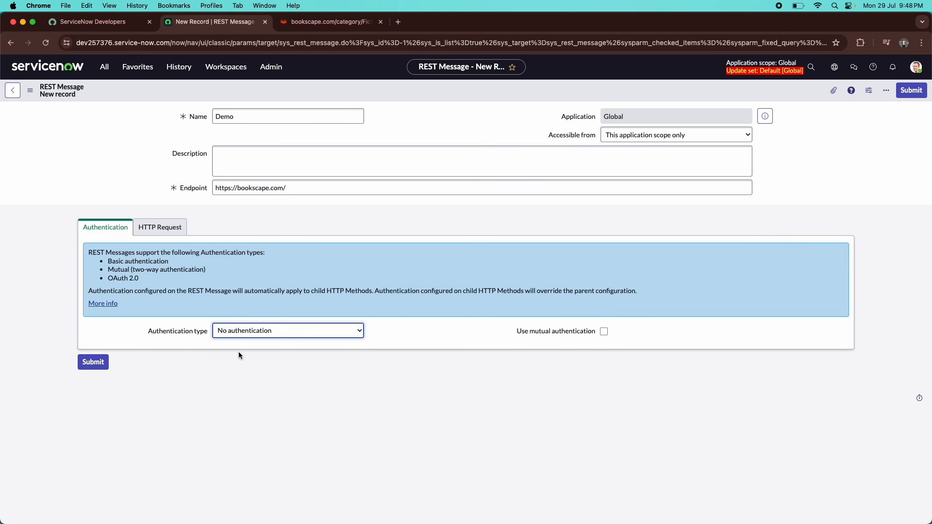
click(315, 22)
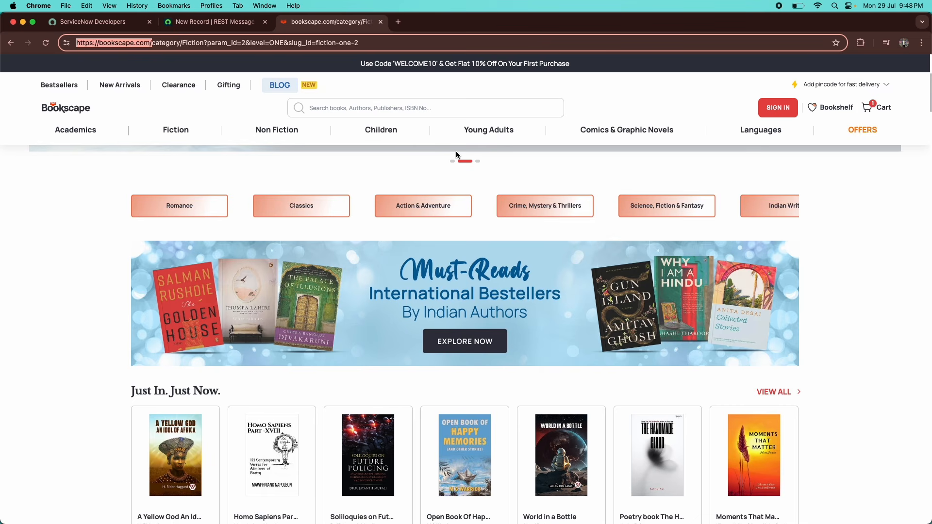
click(214, 22)
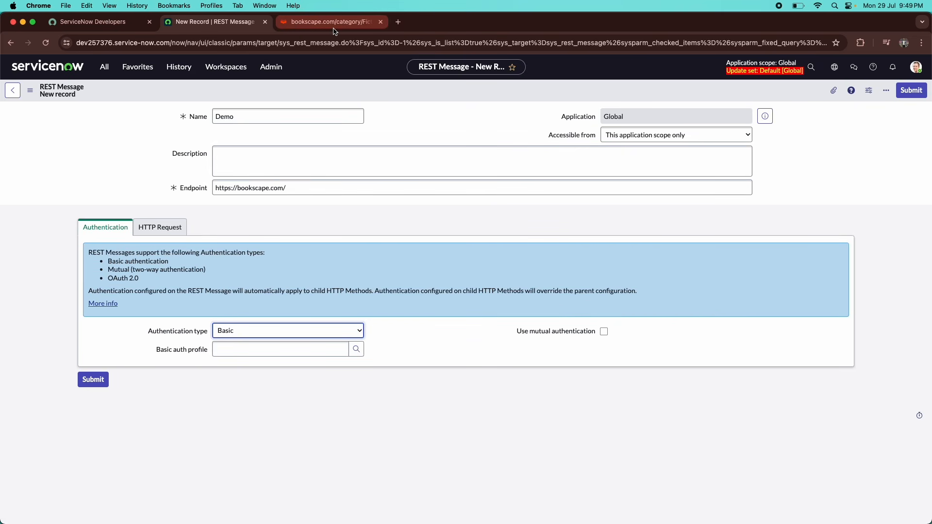
Look up Basic auth profiles and start a new, empty Basic Auth Configuration record.
click(363, 345)
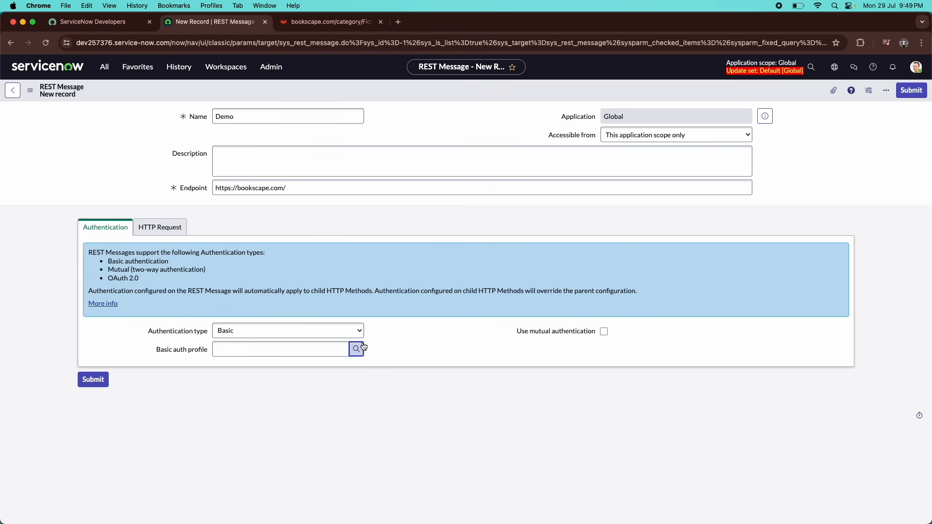
drag(214, 266, 360, 210)
click(519, 252)
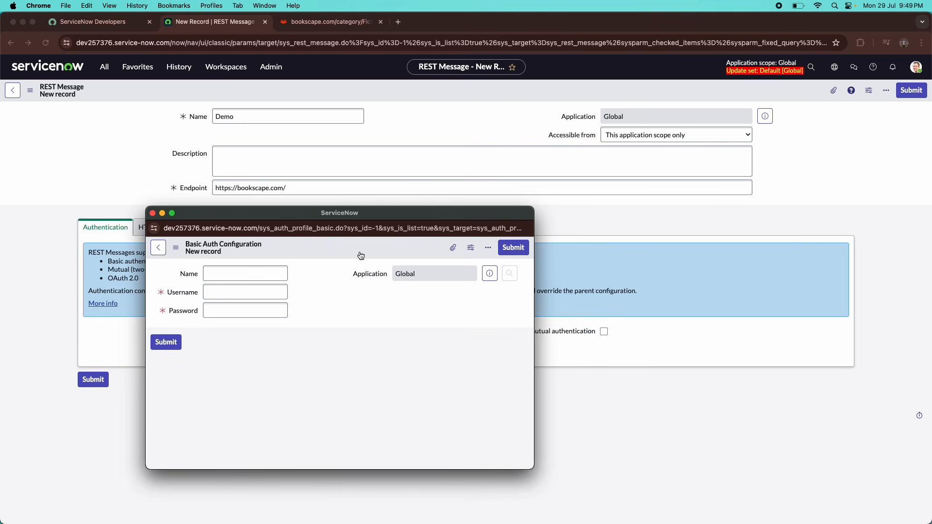
click(231, 291)
click(230, 309)
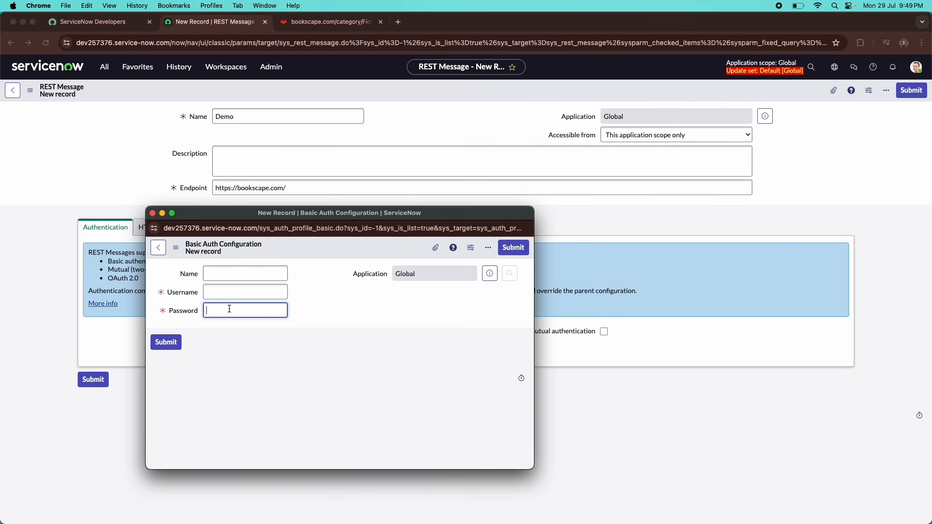
click(253, 292)
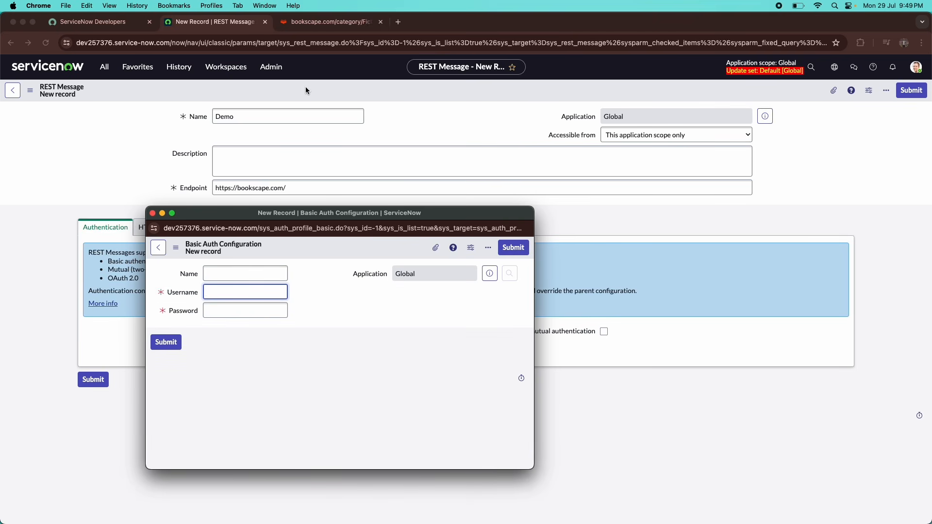
click(326, 21)
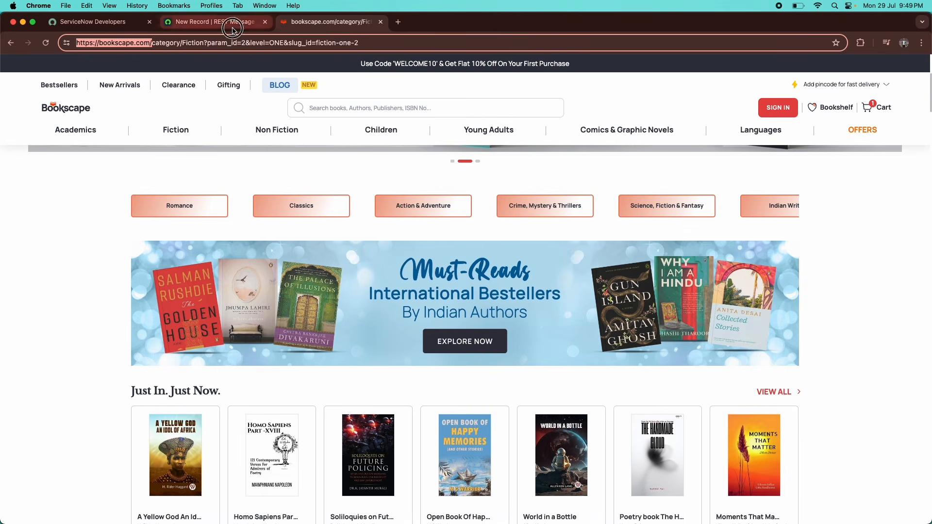
click(217, 22)
Switch the authentication type from Basic to OAuth 2.0.
click(310, 327)
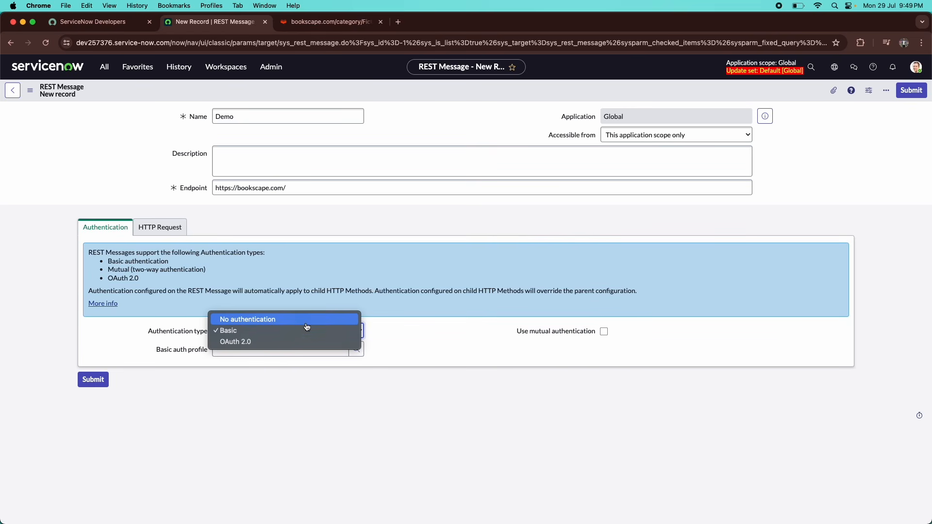
click(261, 342)
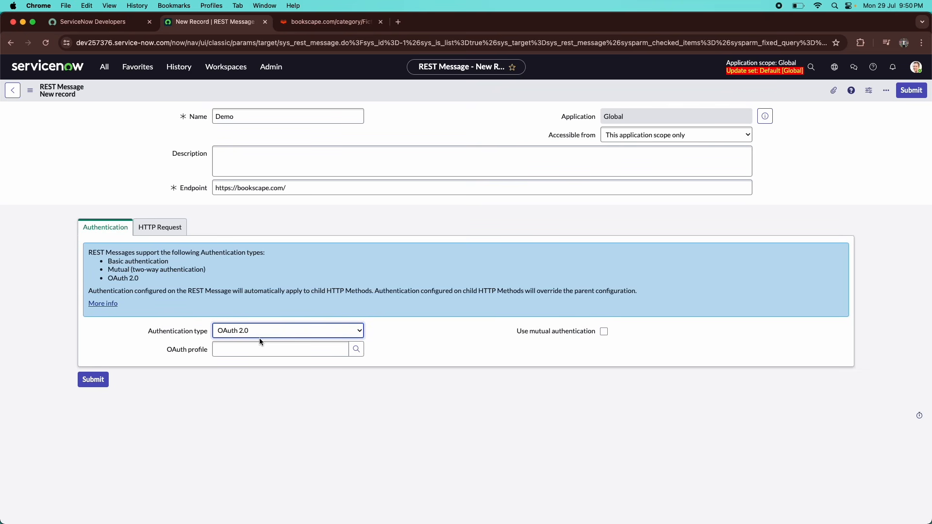
click(321, 22)
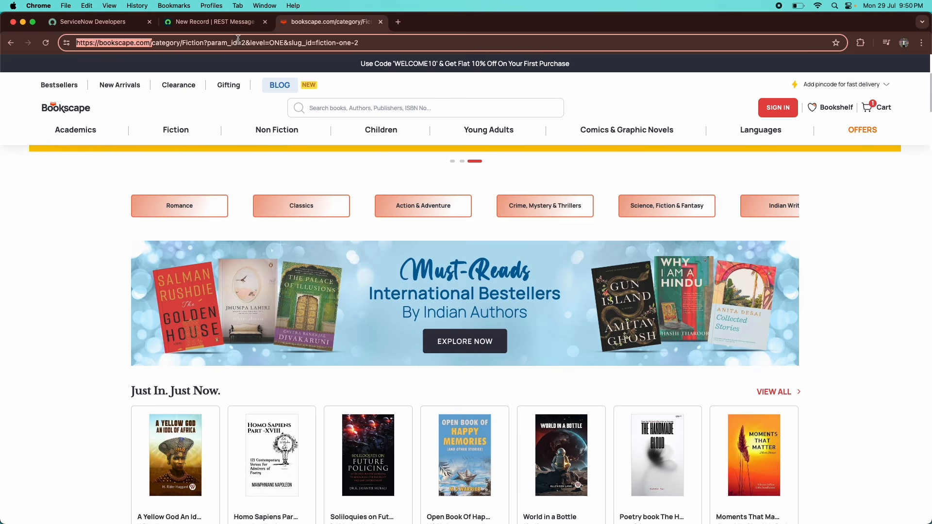
click(227, 22)
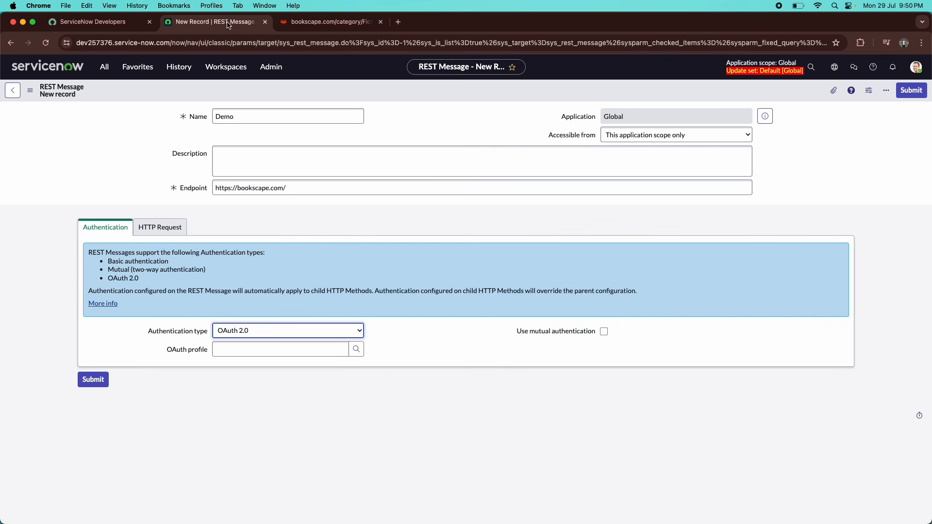
Start a new OAuth entity profile, review its provider and grant type, then discard it.
click(357, 348)
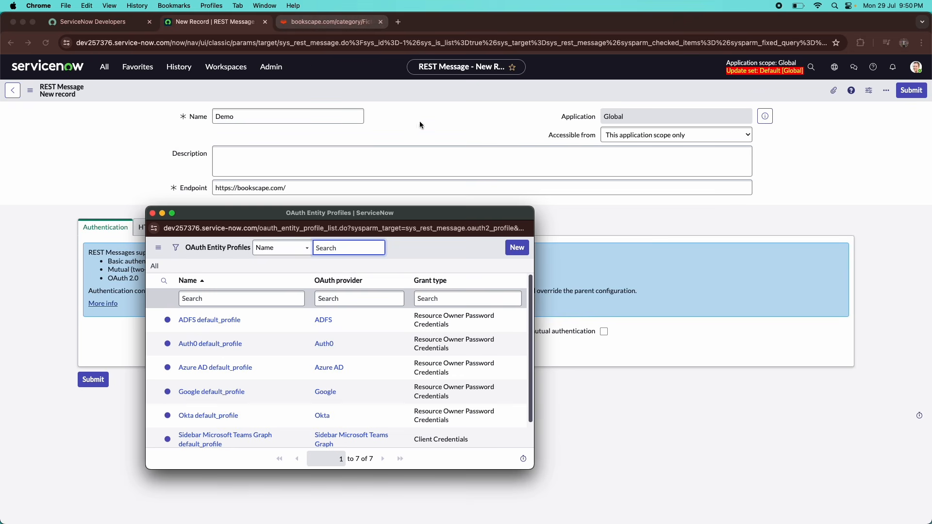
click(517, 248)
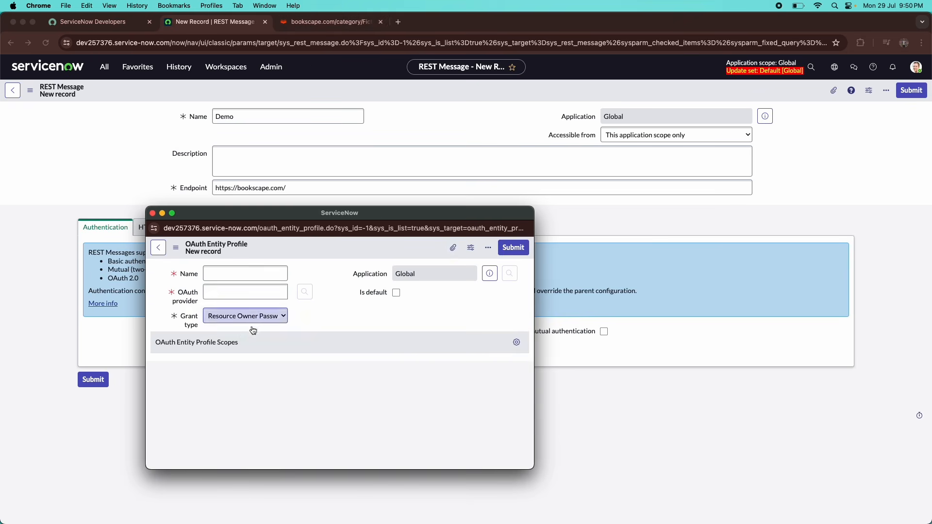
click(237, 291)
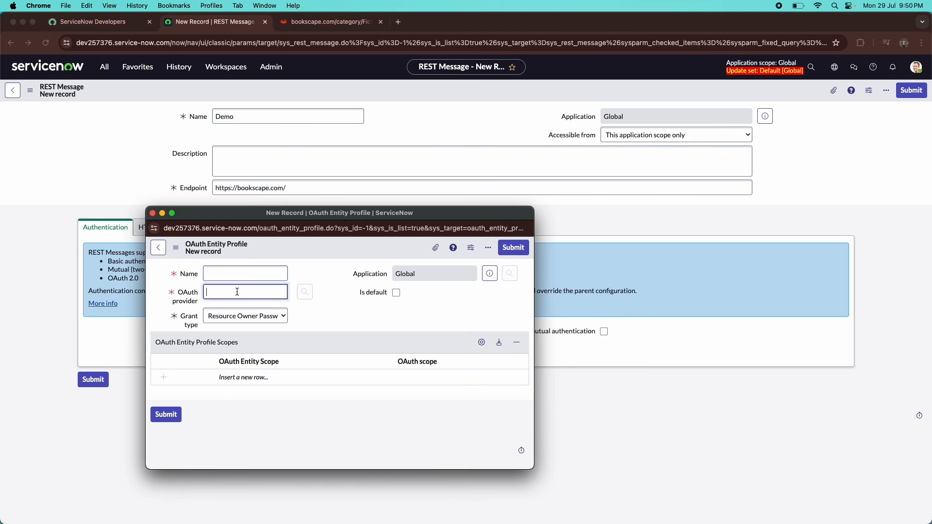
click(267, 326)
click(320, 274)
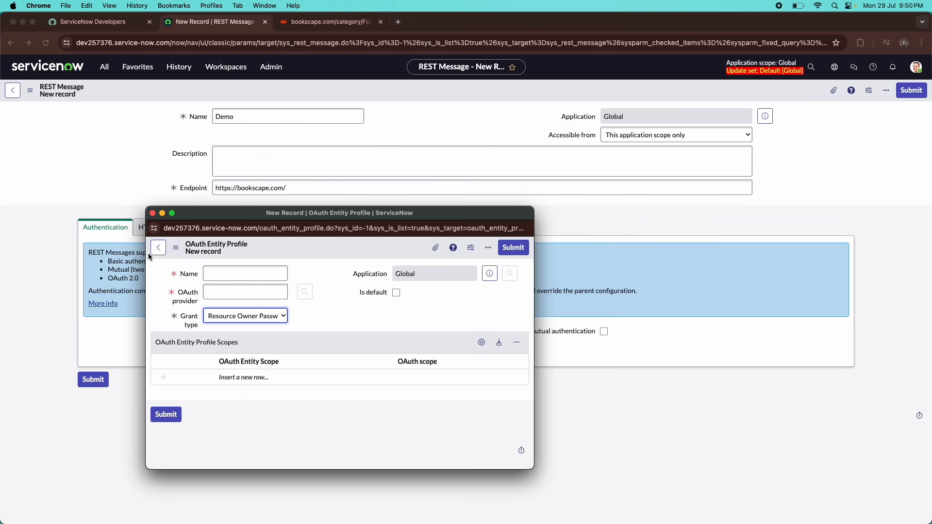
click(152, 214)
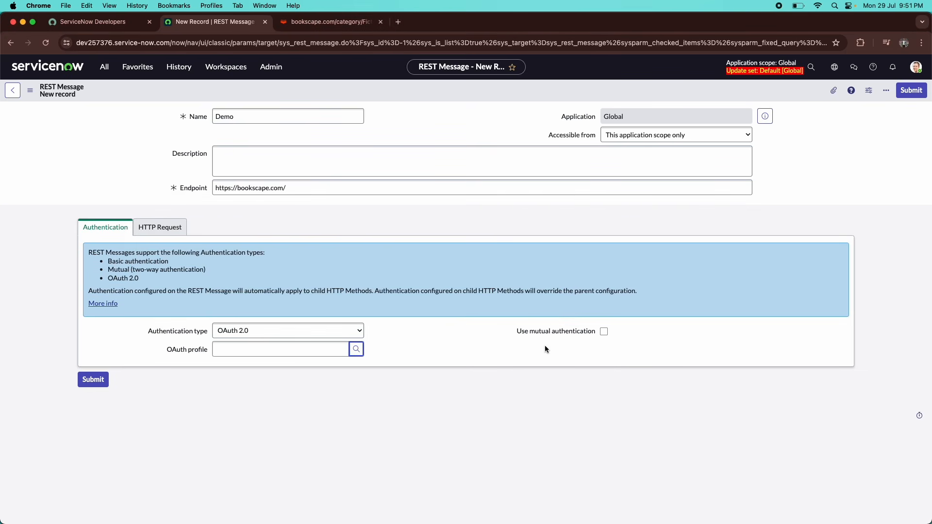
Enable mutual authentication and show the empty HTTP Request headers list.
click(605, 333)
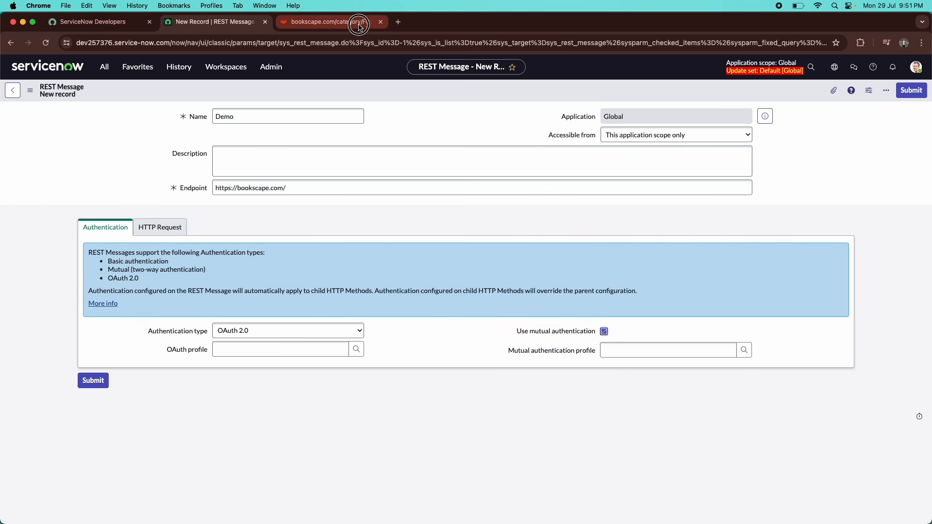
click(340, 21)
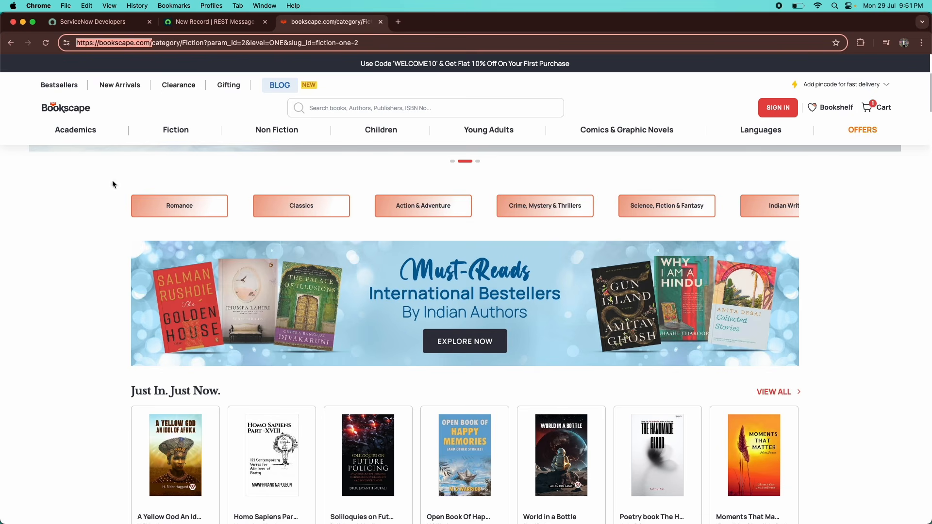
click(228, 22)
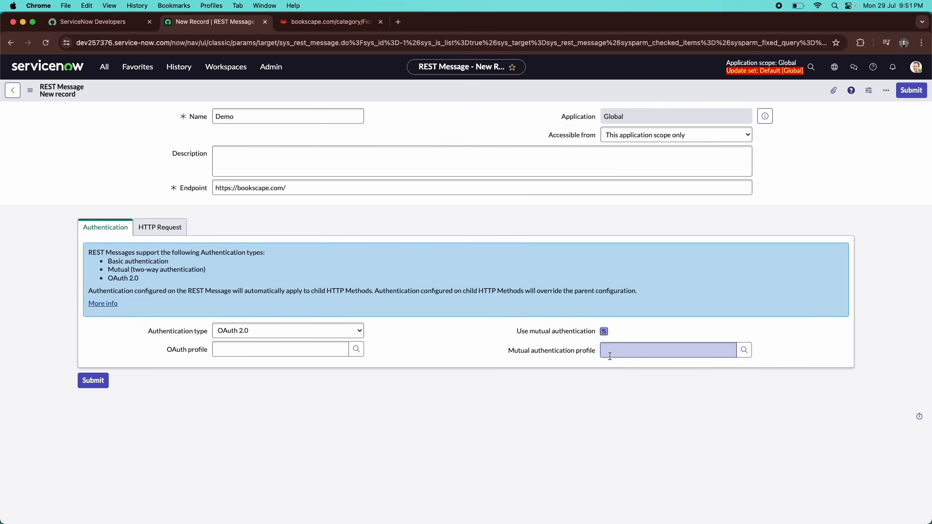
click(160, 228)
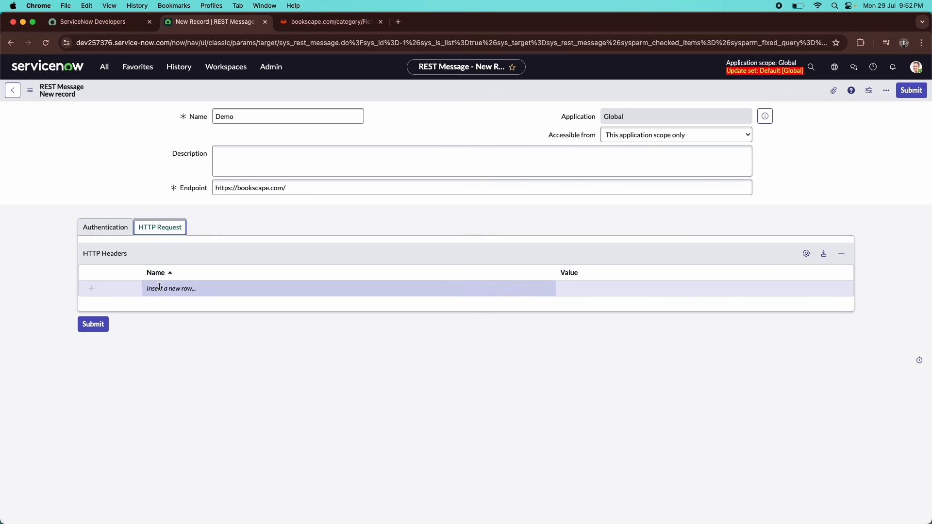
Add an HTTP header 'accept' with value 'application/json' to the Demo REST Message.
click(160, 288)
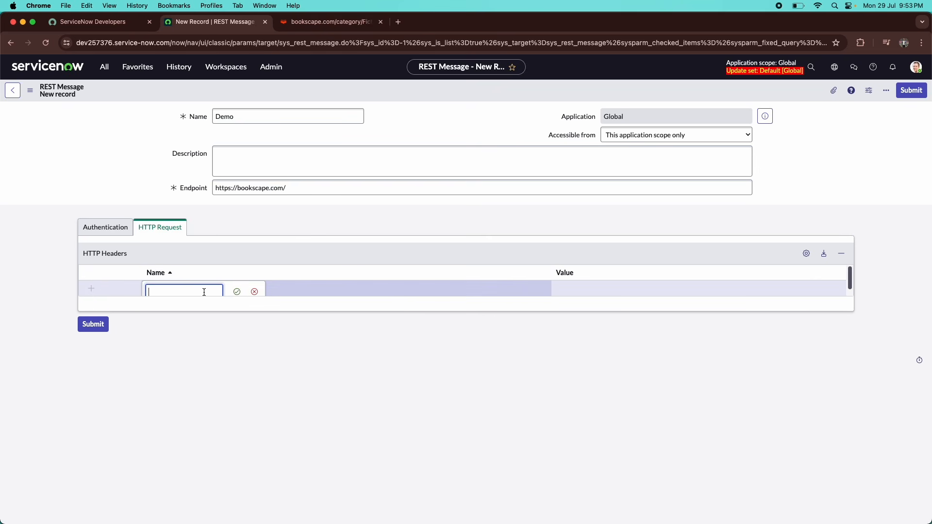
text(content)
key(Return)
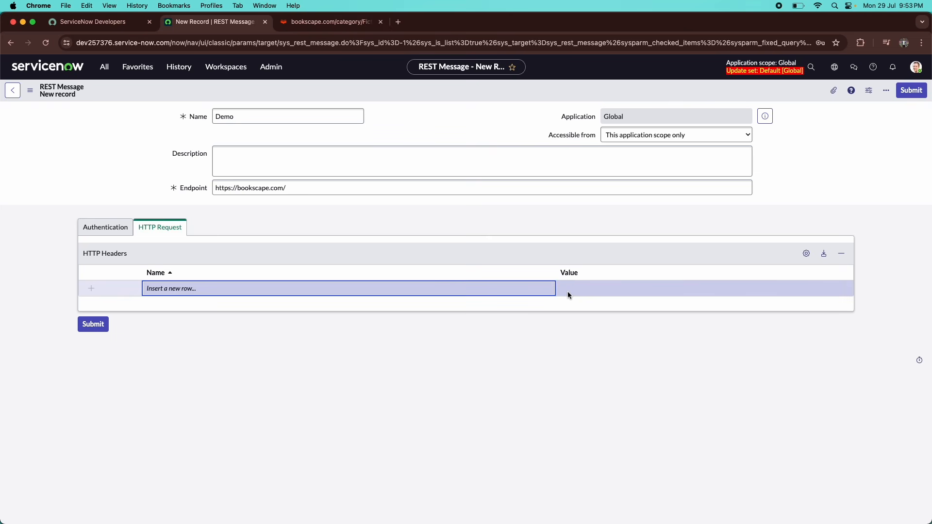
click(196, 290)
text(accept)
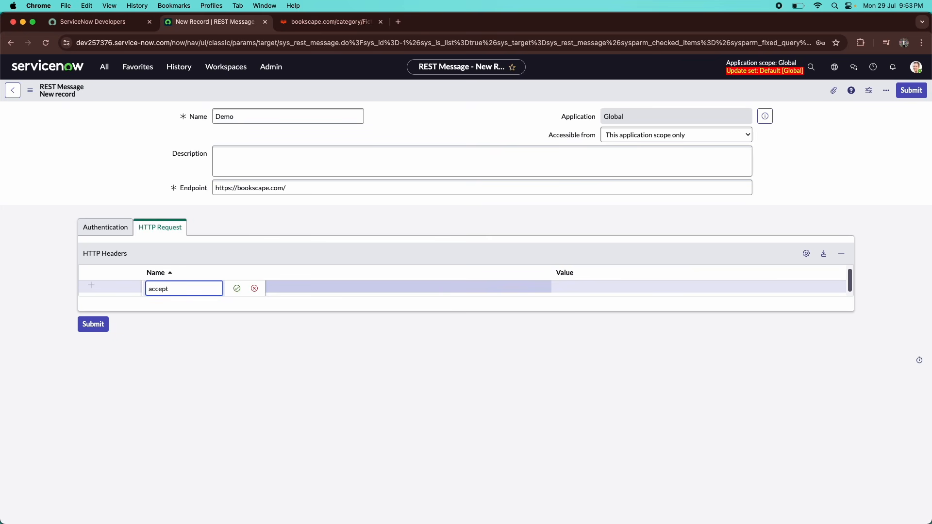
key(Tab)
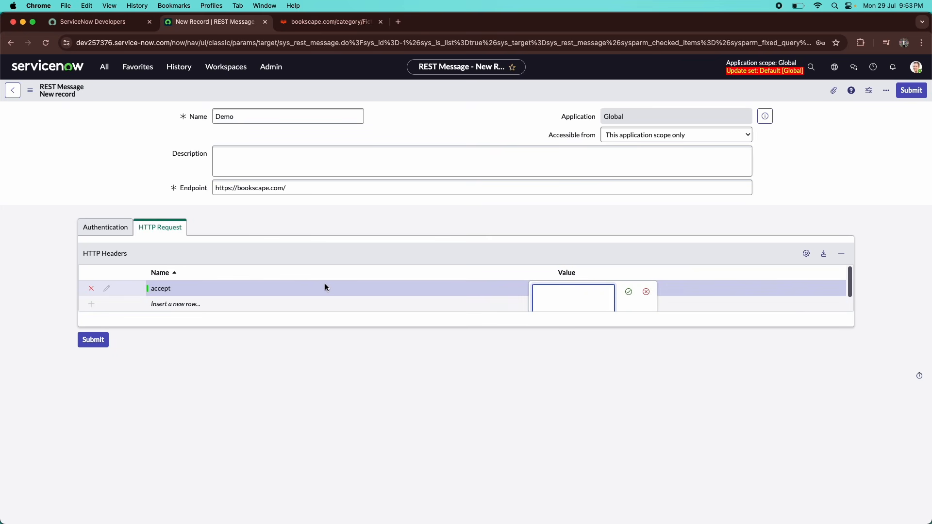
text(application/json)
key(Return)
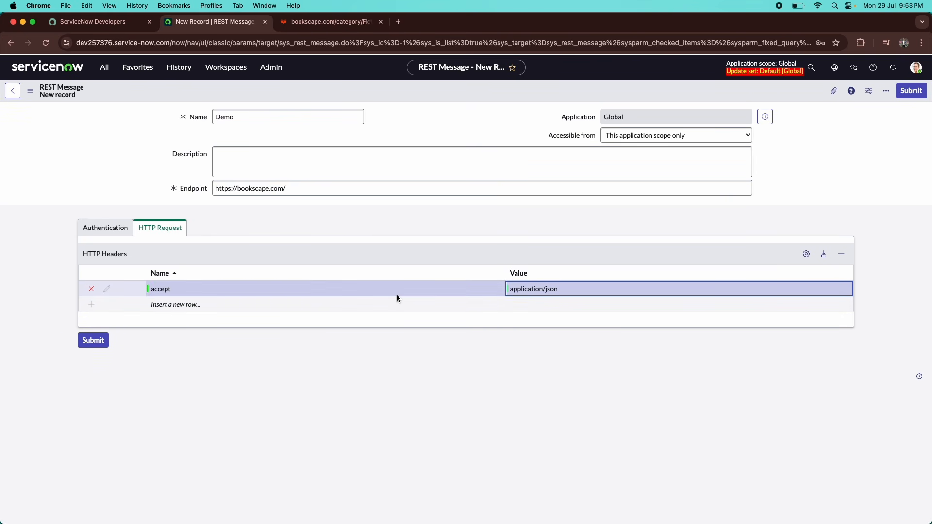
click(328, 22)
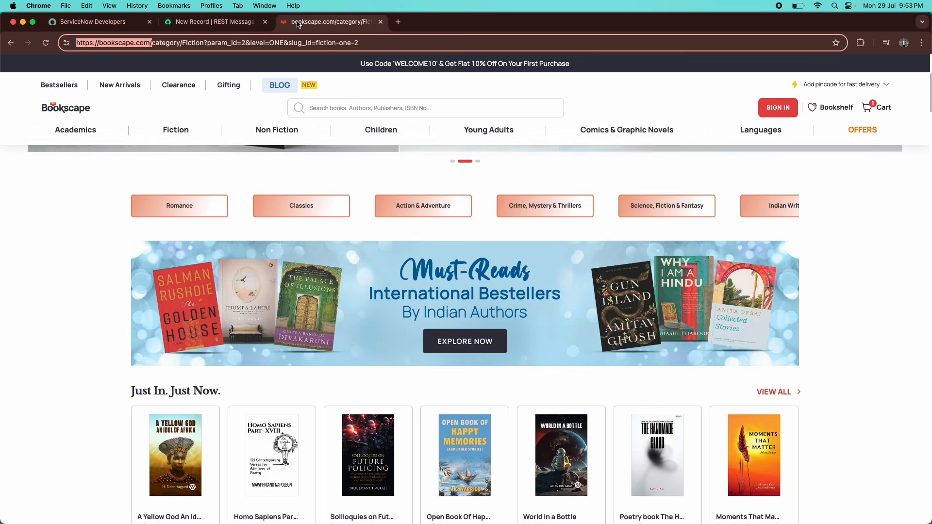
click(250, 22)
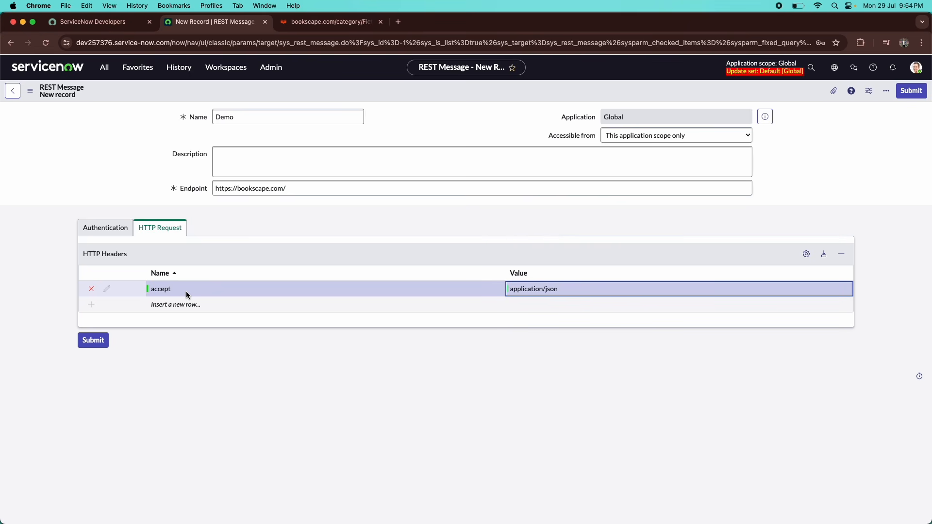
click(105, 228)
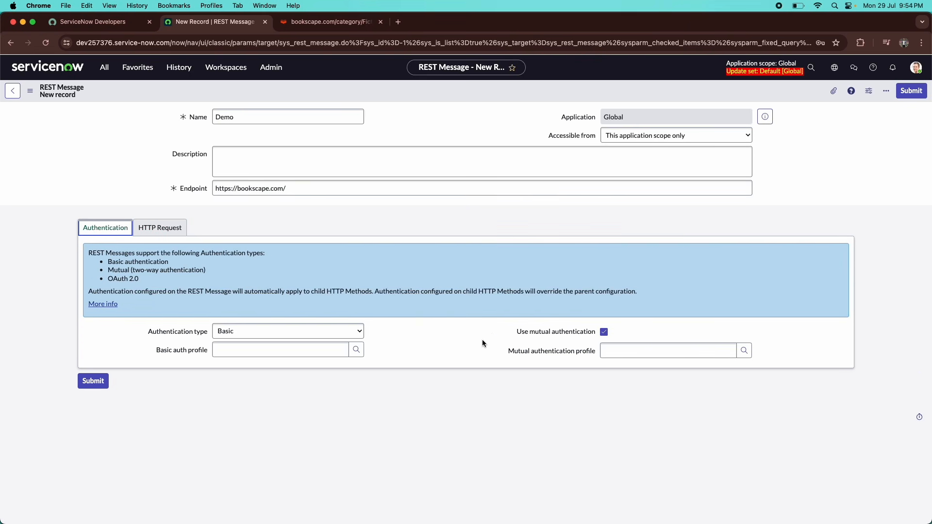
right_click(552, 96)
click(564, 101)
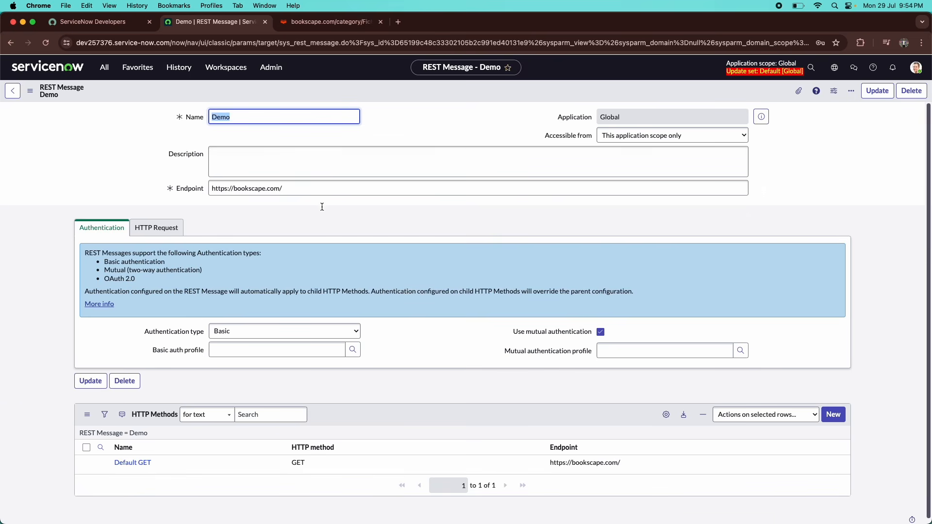
scroll(229, 262, down, 1)
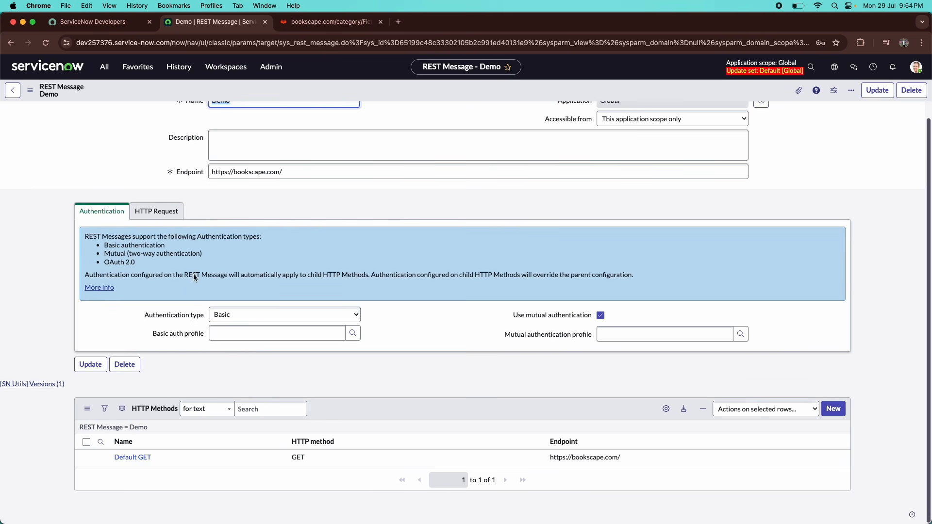
click(294, 21)
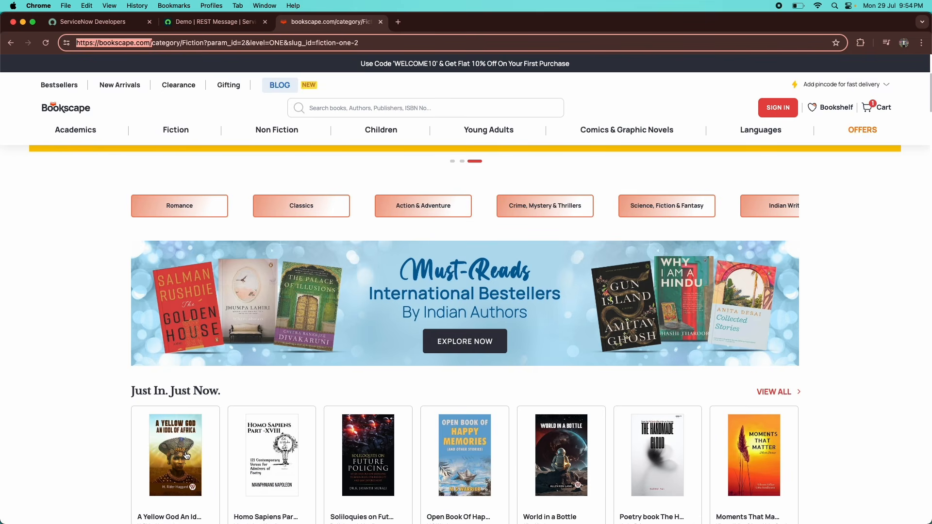
scroll(207, 442, down, 2)
scroll(186, 291, up, 3)
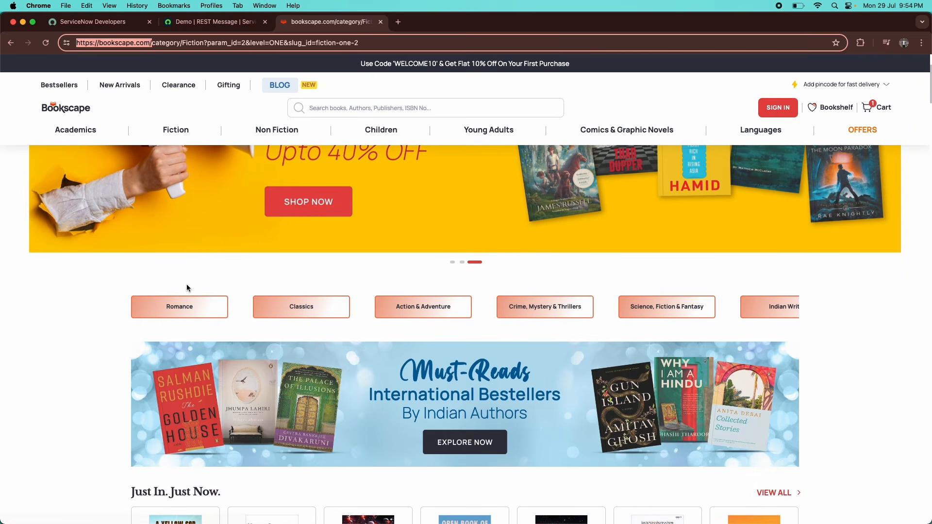
key(ctrl+shift+Tab)
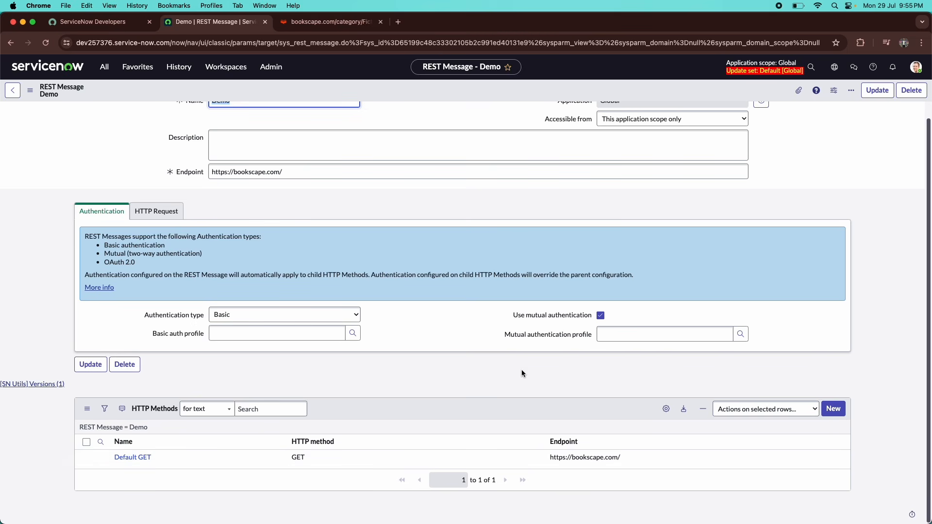
Open the Default GET HTTP method and review its request, authentication and endpoint settings.
click(138, 458)
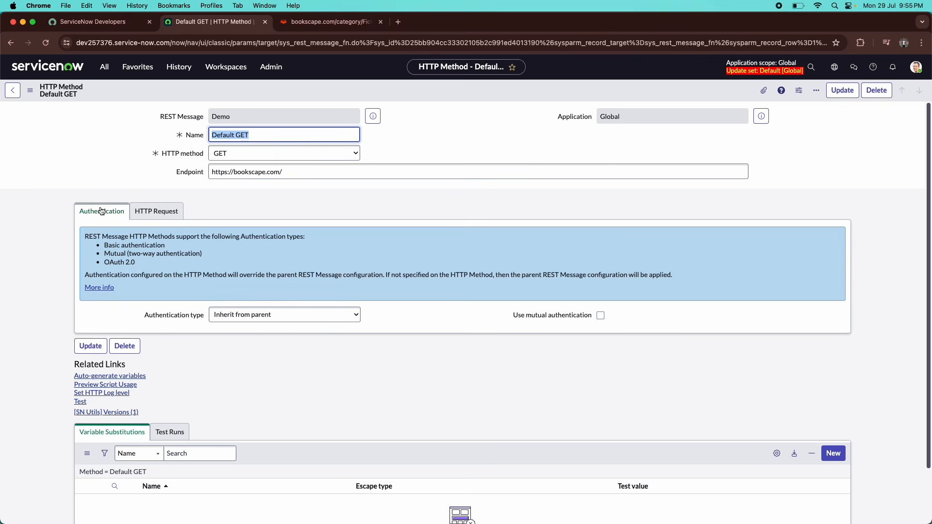
click(196, 173)
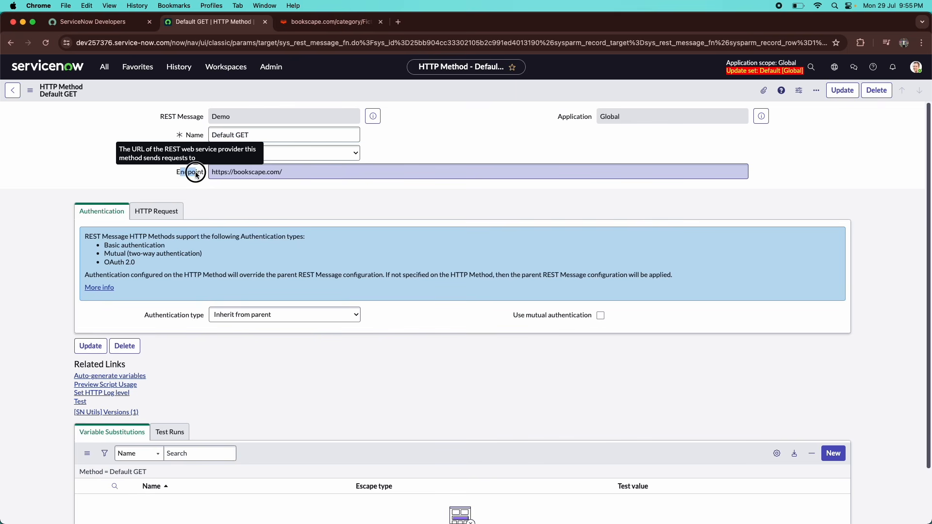
click(157, 212)
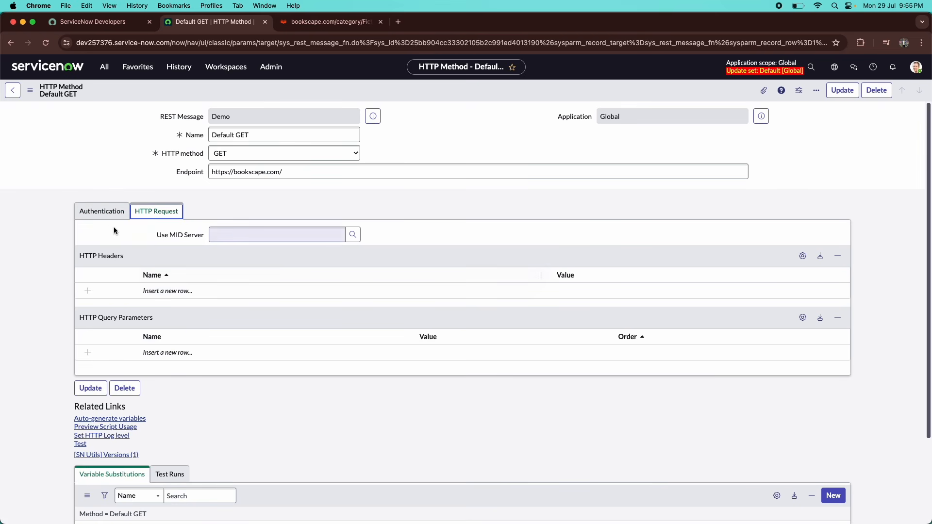
click(103, 211)
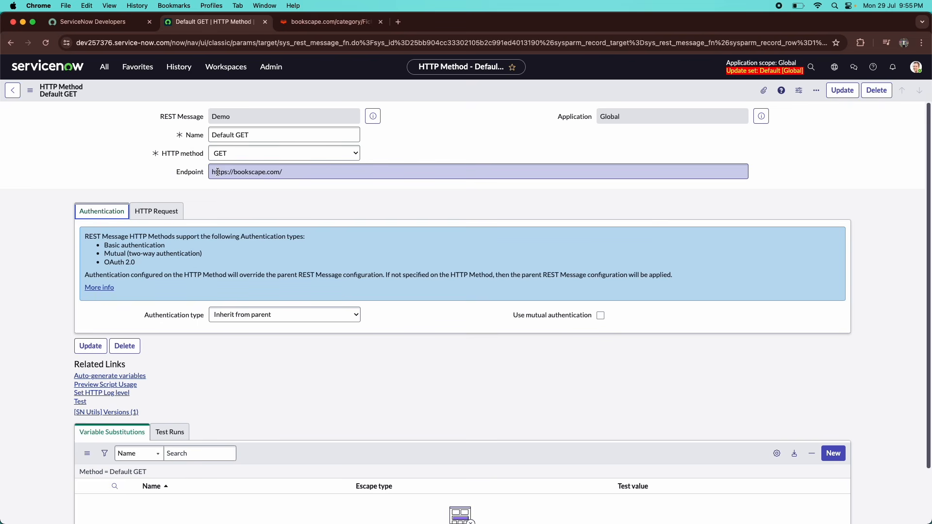
drag(218, 172, 322, 173)
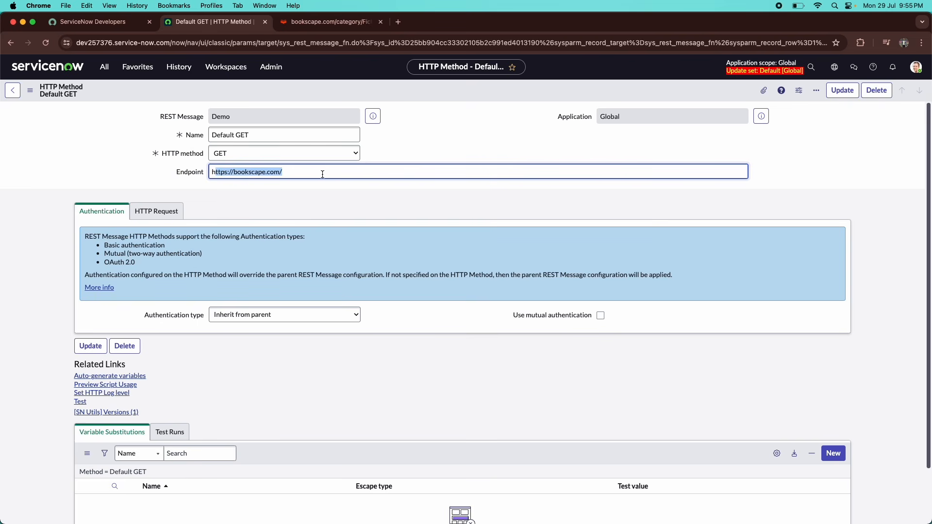
click(322, 173)
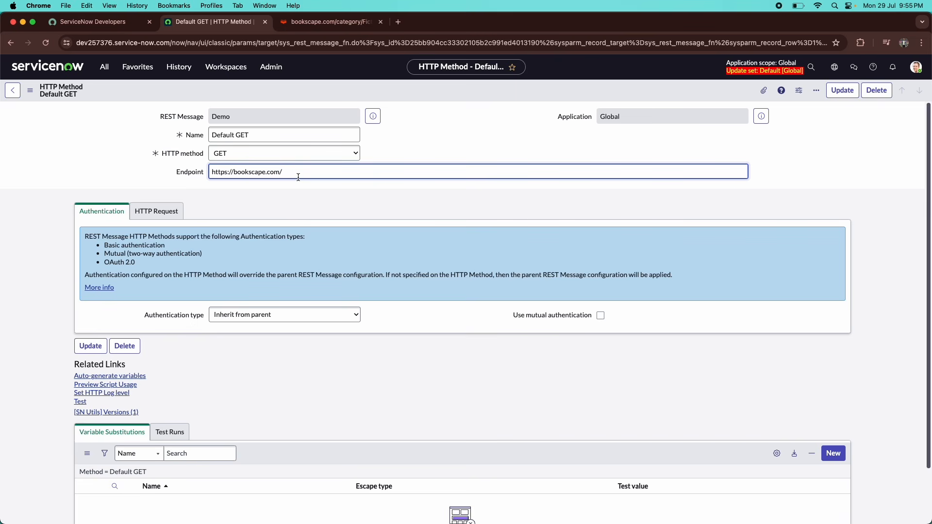
click(309, 23)
Open the Bookscape product page for 'A Yellow God An Idol Of Africa'.
click(220, 23)
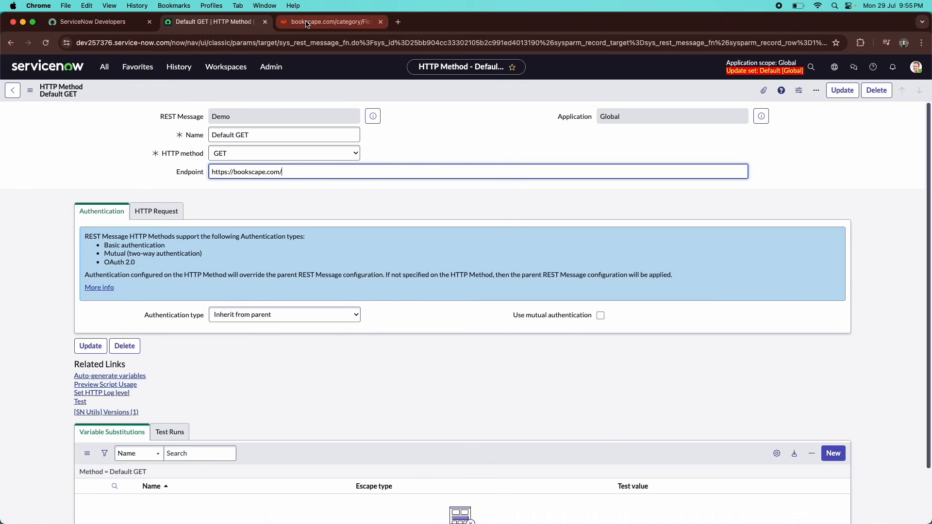
click(312, 24)
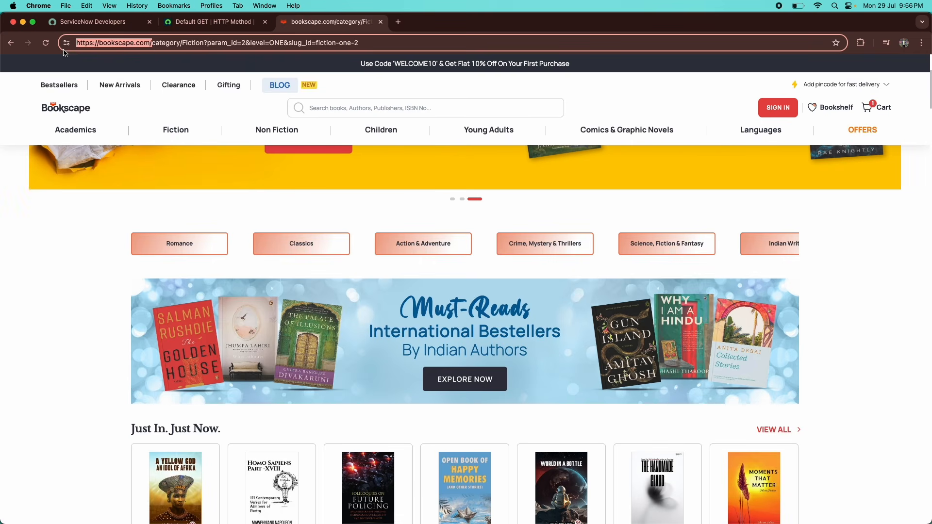
click(217, 27)
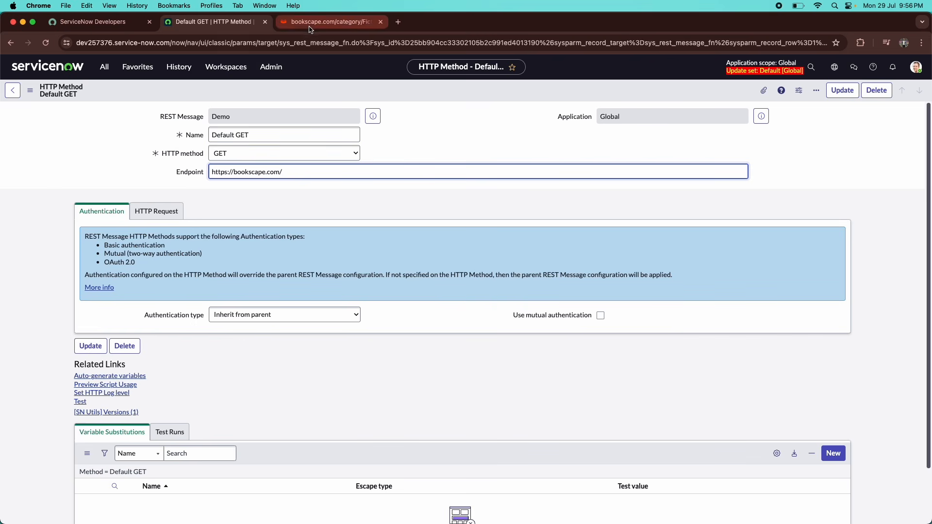
click(330, 21)
scroll(50, 431, down, 3)
click(187, 396)
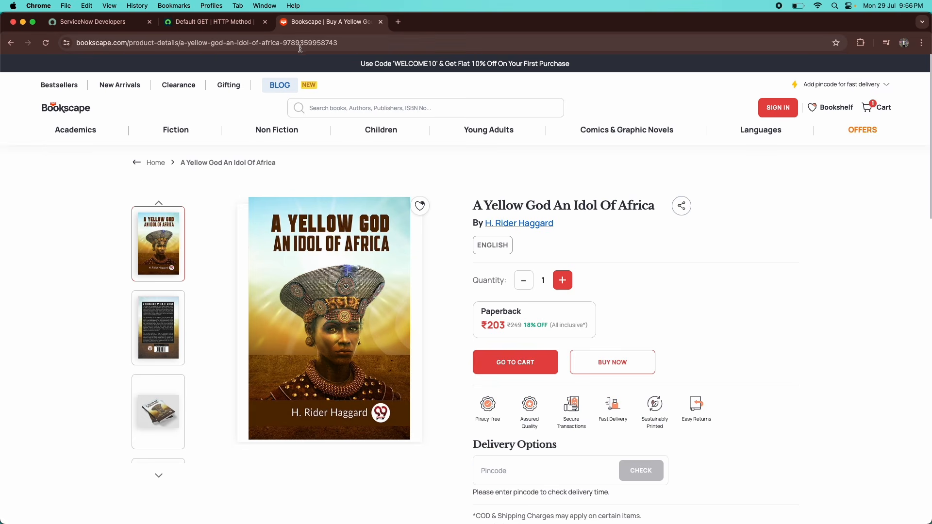
click(235, 26)
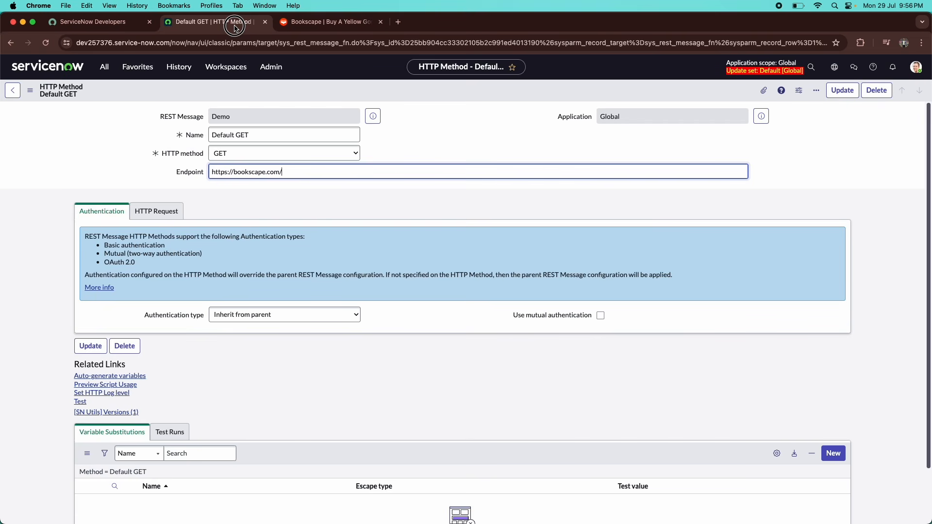
click(301, 171)
key(shift+Left)
mouse_move(168, 154)
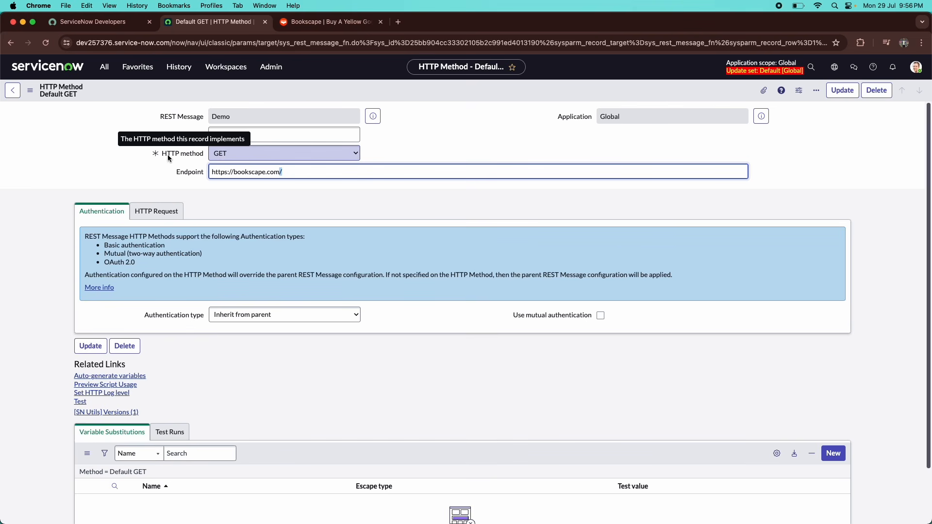
click(129, 116)
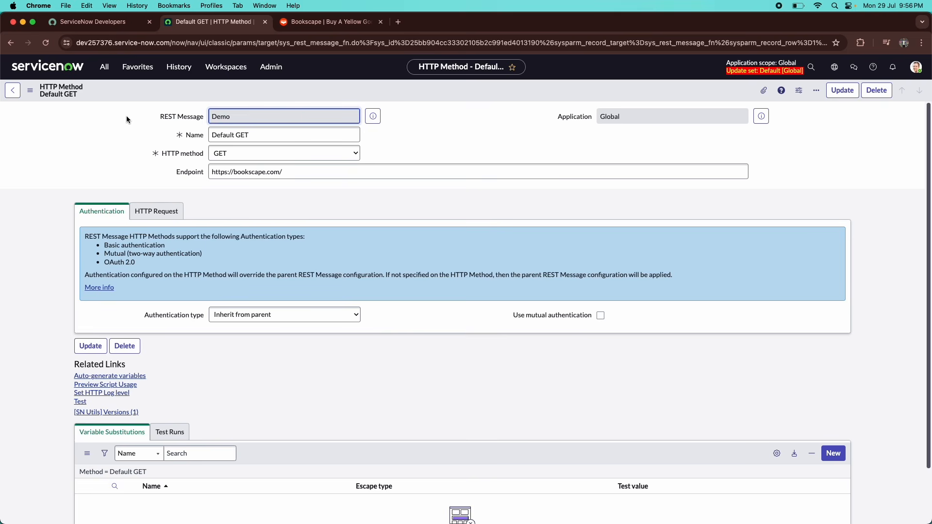
scroll(197, 180, down, 2)
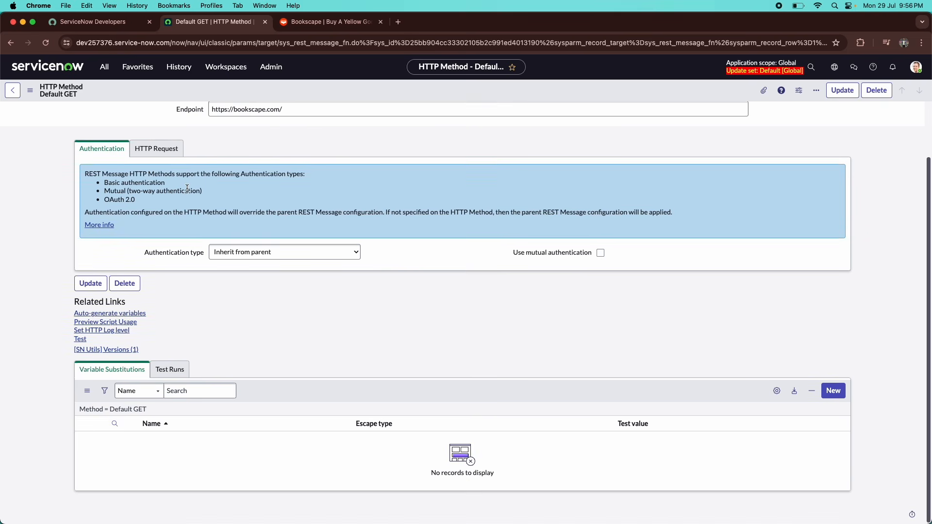
scroll(189, 181, up, 2)
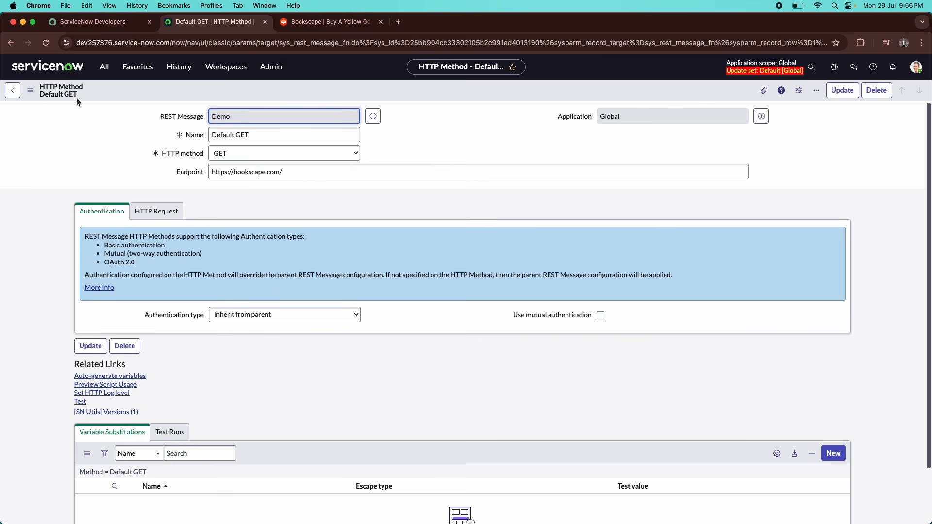
Keep GET as the HTTP method and reopen Default GET from the Demo REST Message.
click(226, 154)
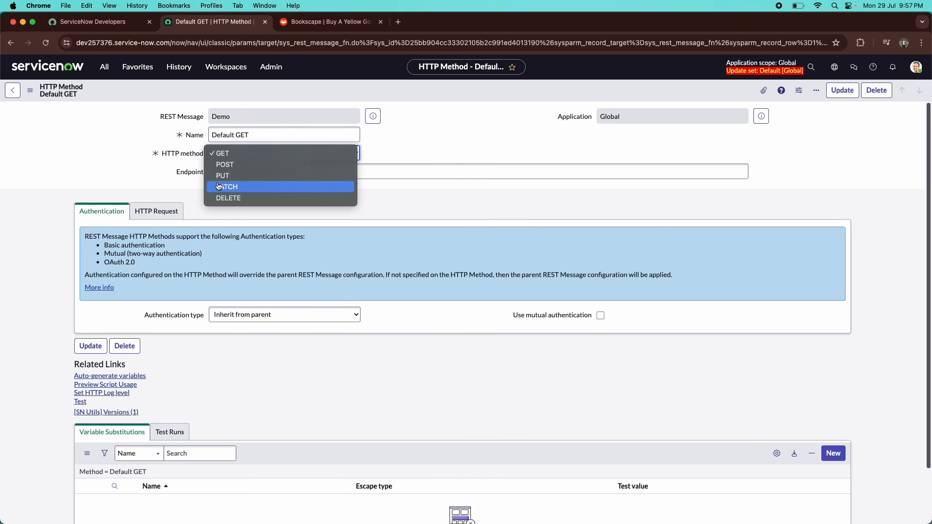
click(159, 170)
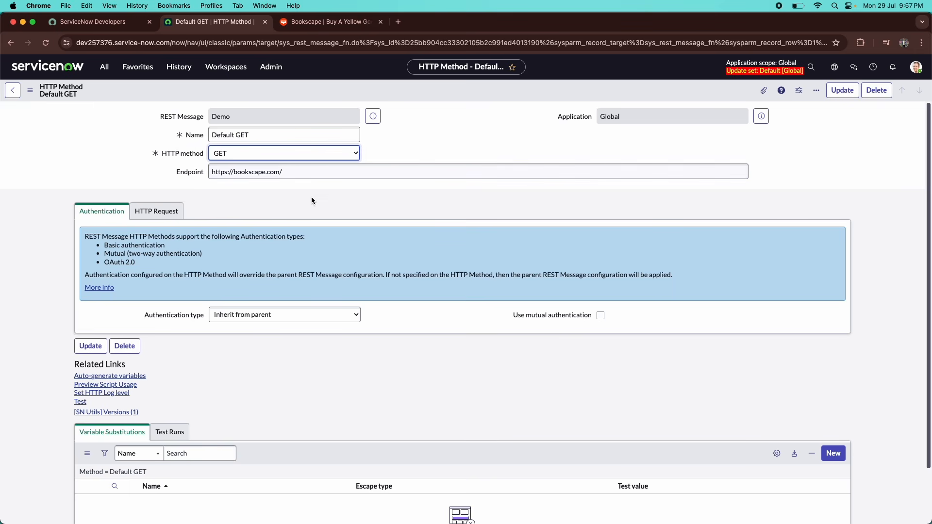
click(310, 171)
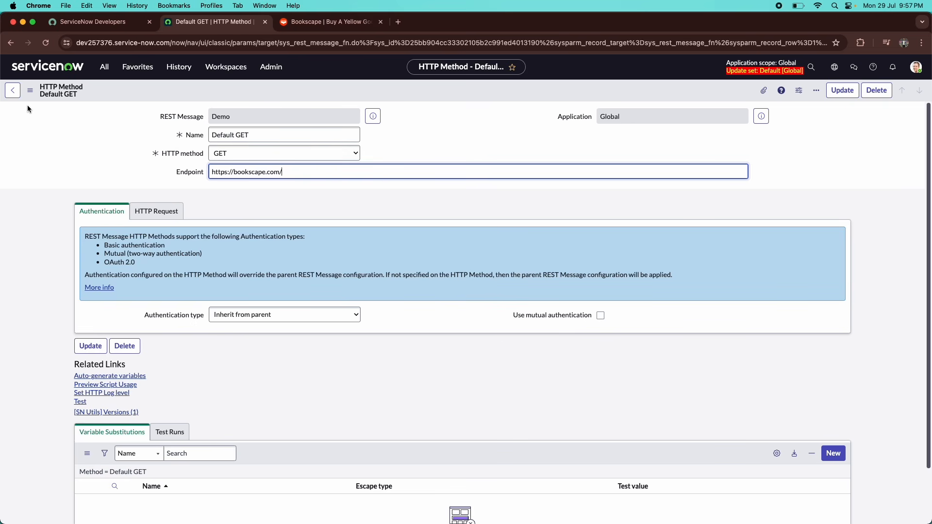
click(9, 93)
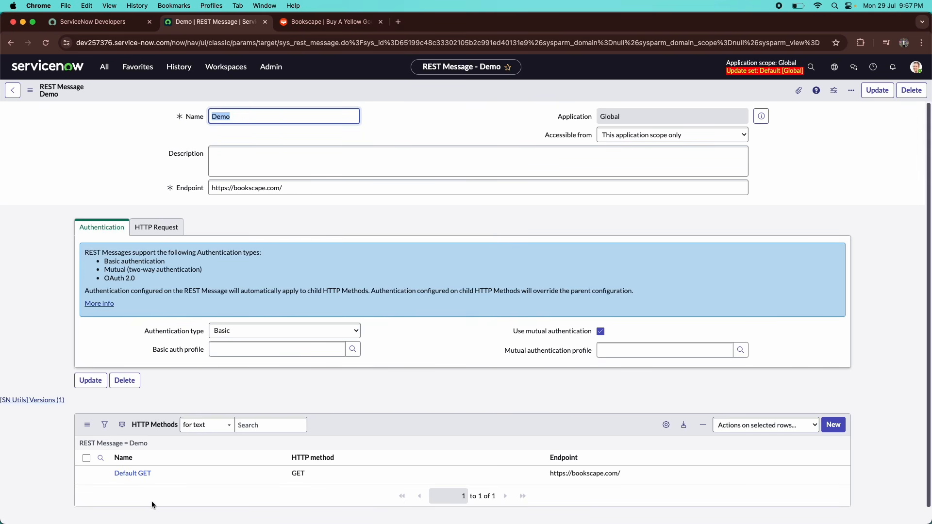
click(130, 474)
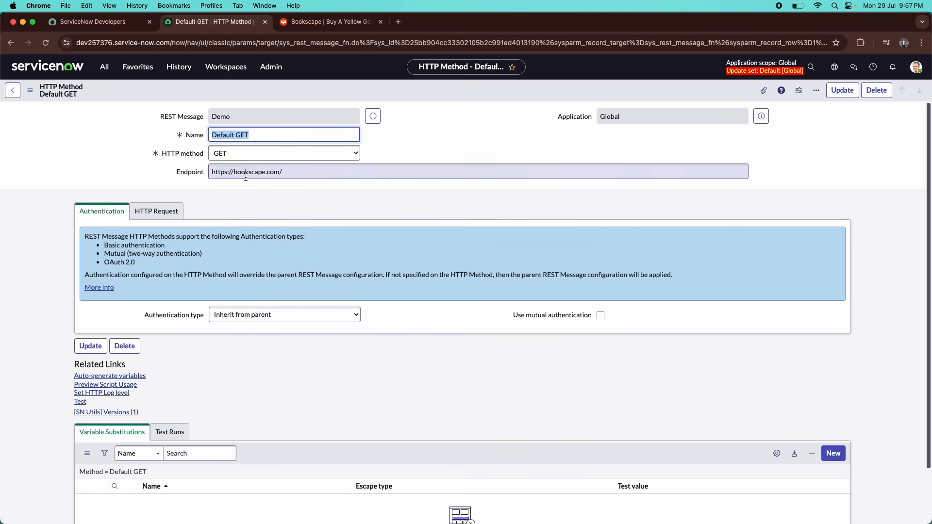
click(321, 23)
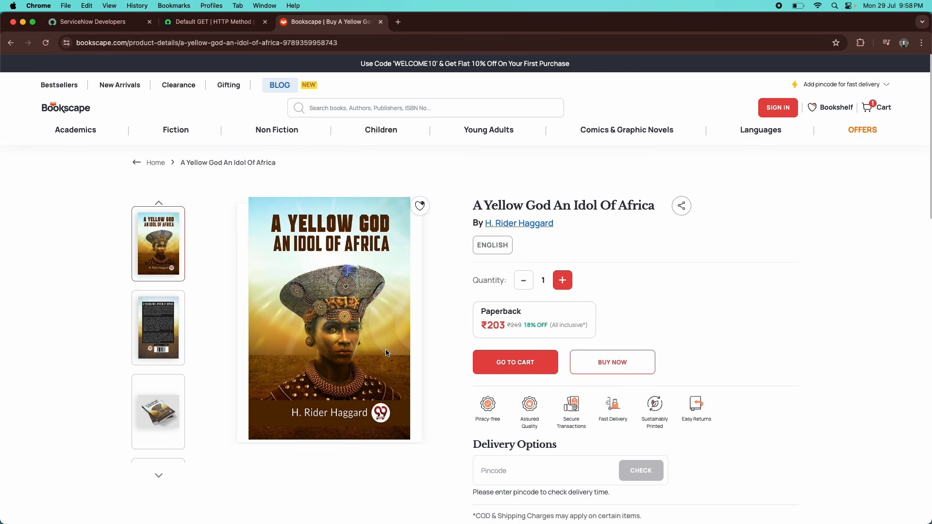
click(231, 28)
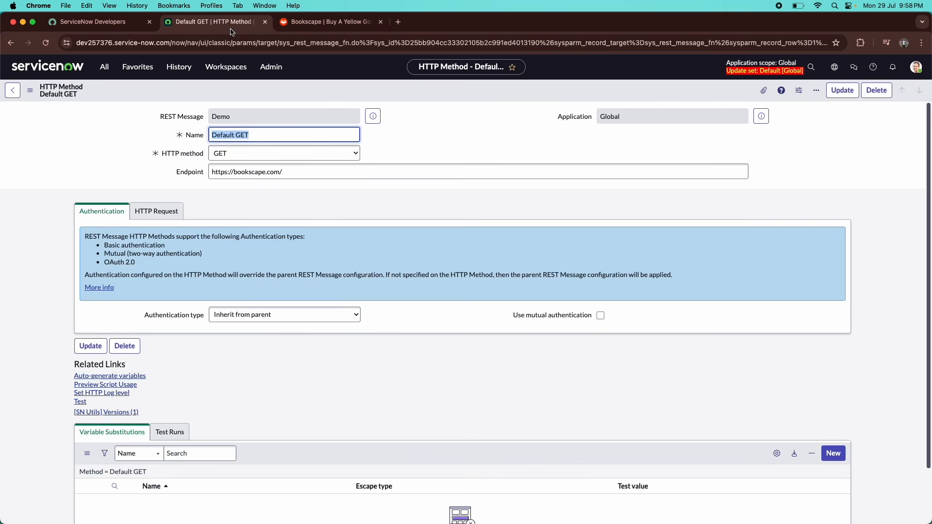
Set the Default GET authentication type to OAuth 2.0 and view its headers and query parameters.
click(271, 315)
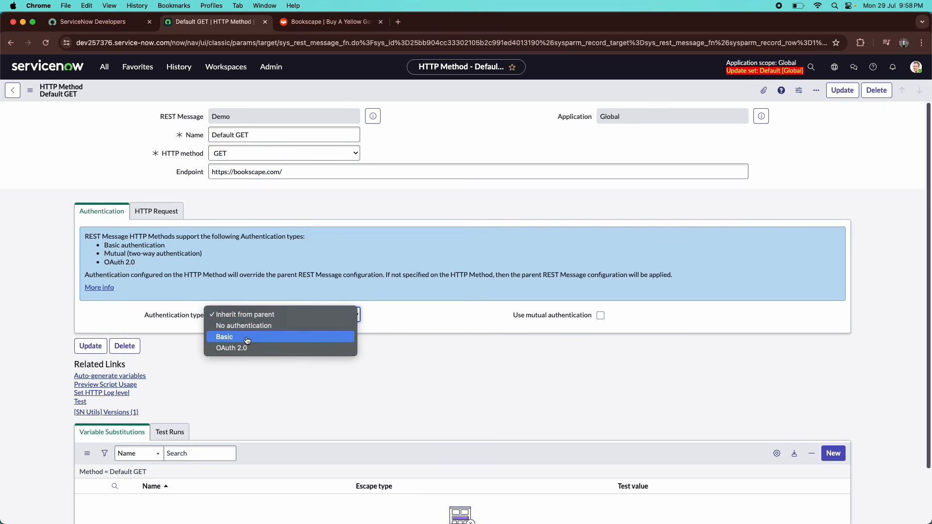
click(247, 340)
click(246, 316)
click(257, 326)
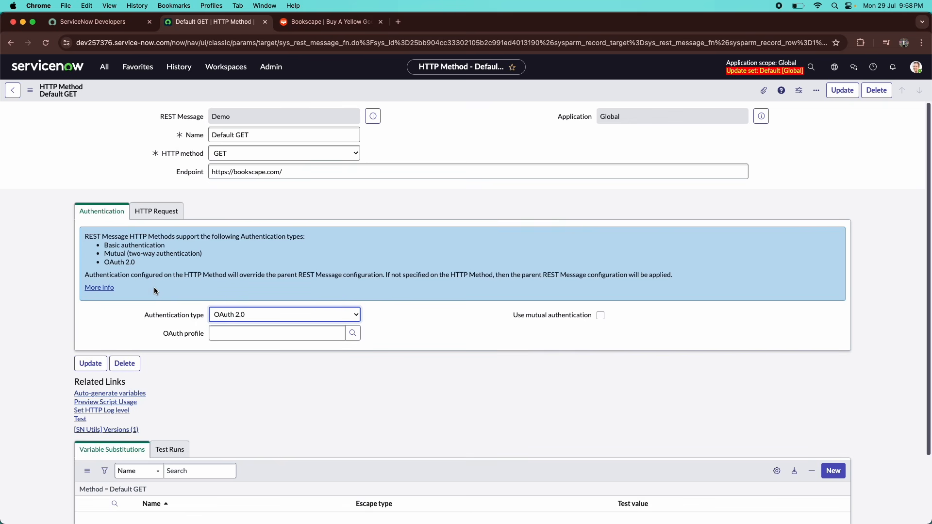
click(156, 217)
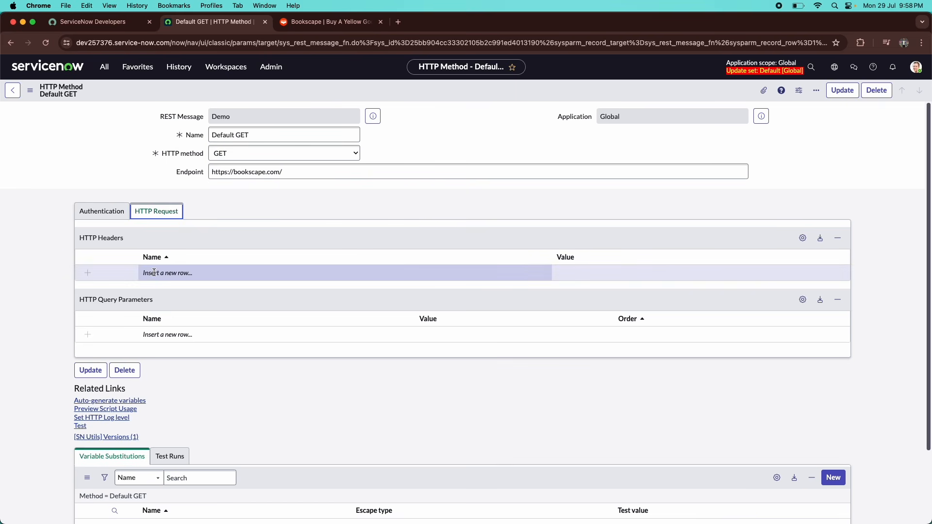
Bring the Bookscape product page back to the front.
scroll(154, 272, down, 1)
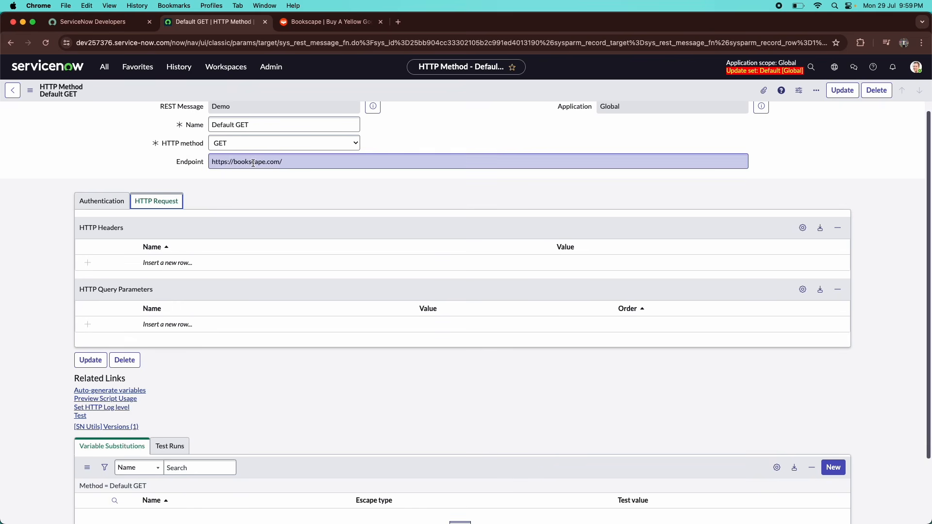
click(330, 22)
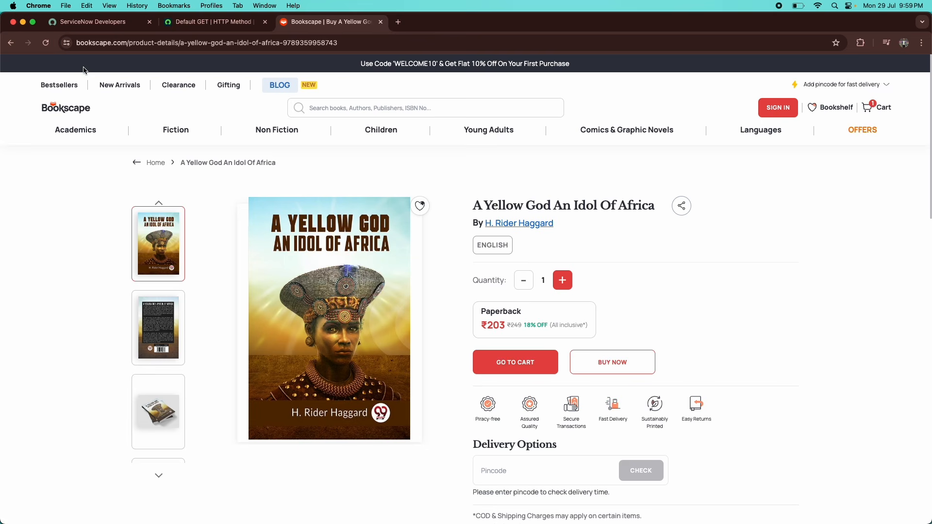
Open Bookscape's Fiction category and inspect its URL parameters param_id and level.
click(71, 106)
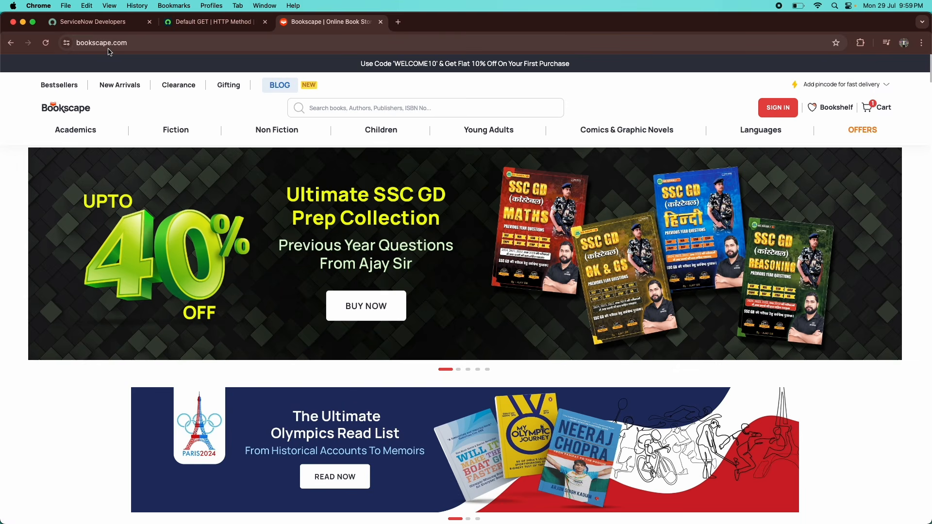
click(180, 127)
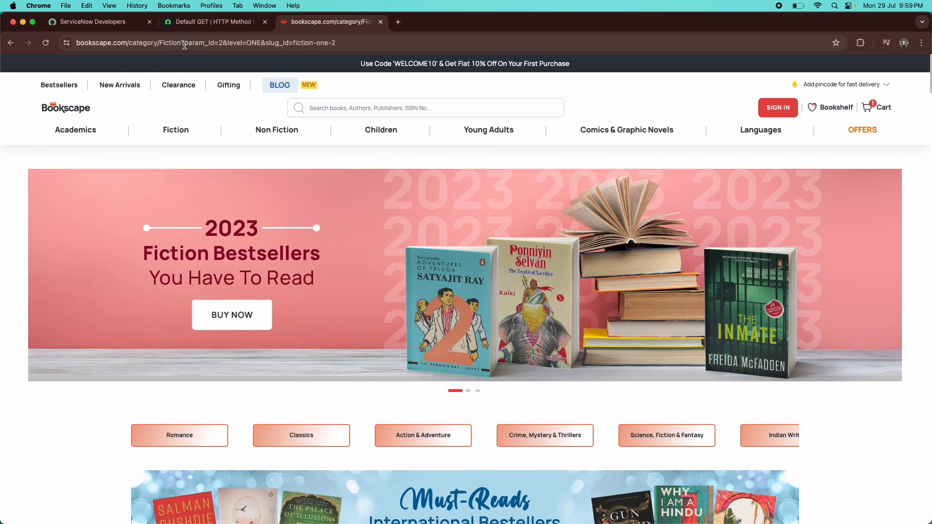
drag(185, 45, 212, 45)
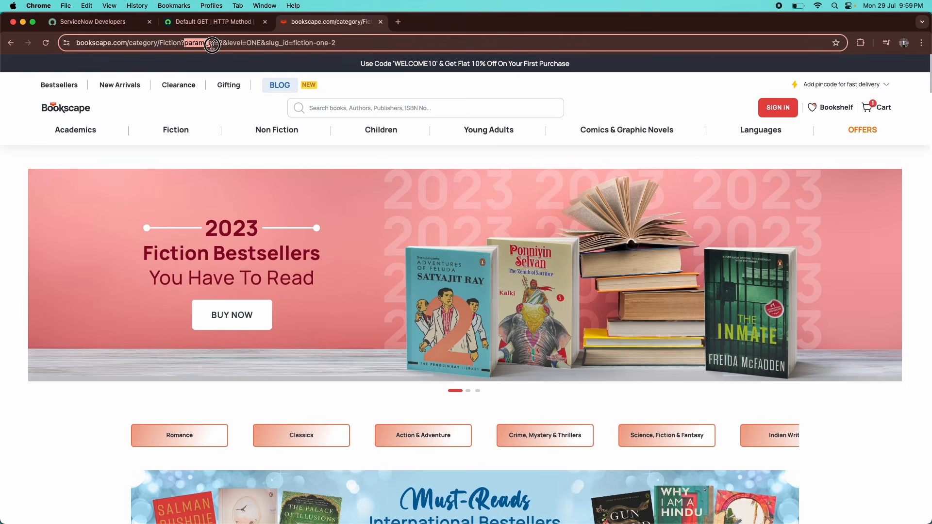
double_click(244, 44)
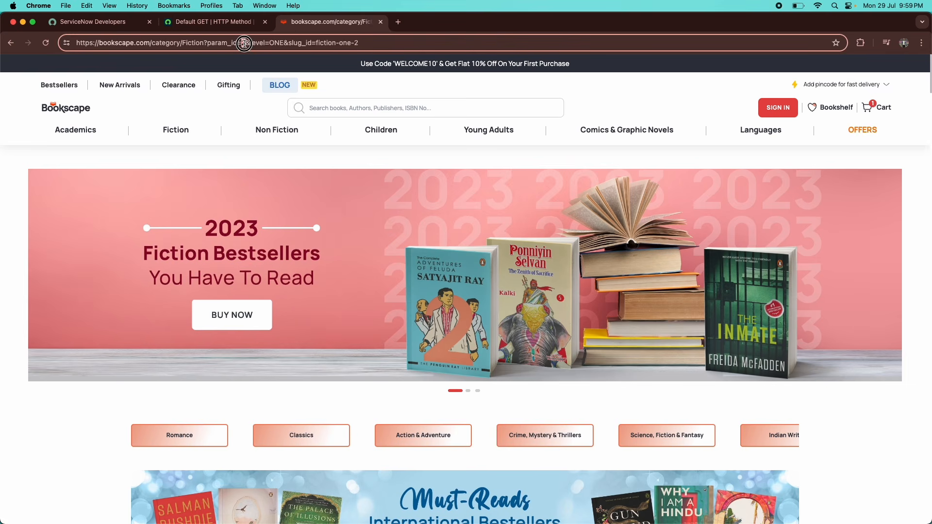
drag(252, 44, 311, 42)
click(252, 43)
click(270, 43)
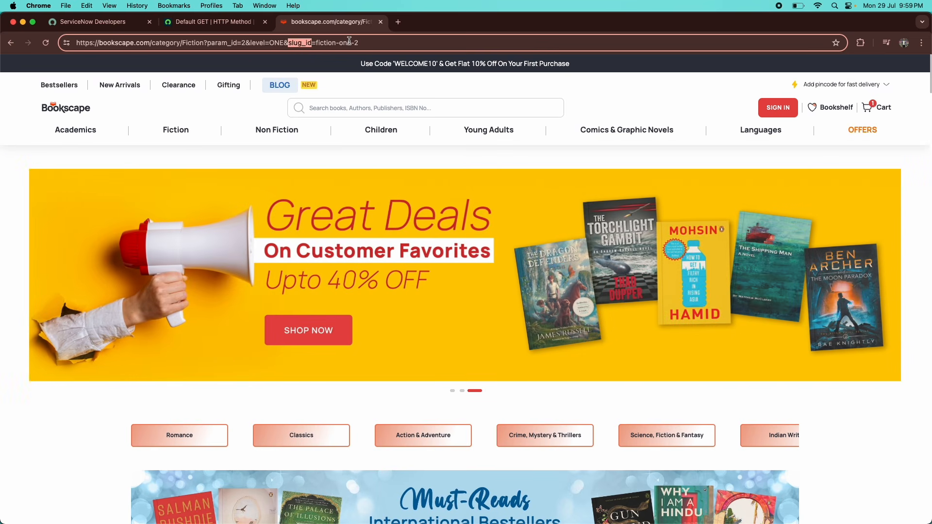
double_click(244, 43)
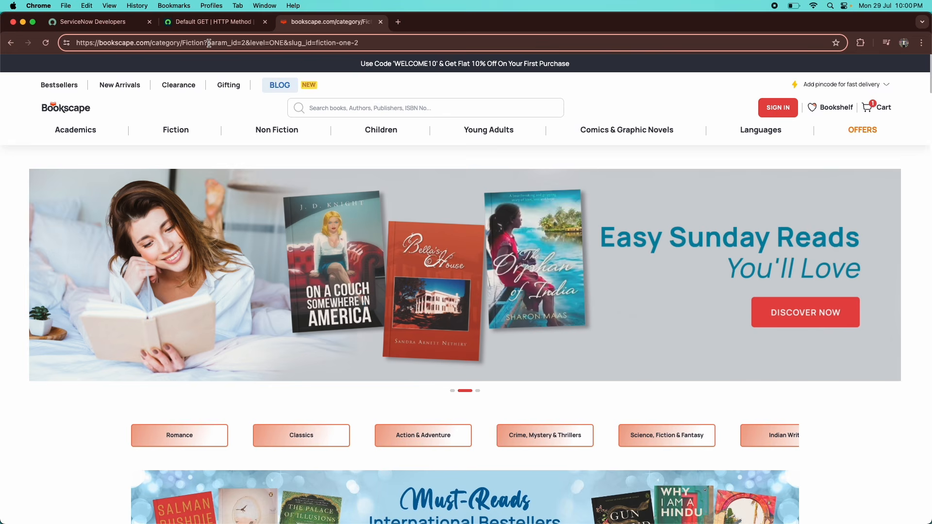
drag(208, 42, 273, 44)
click(275, 43)
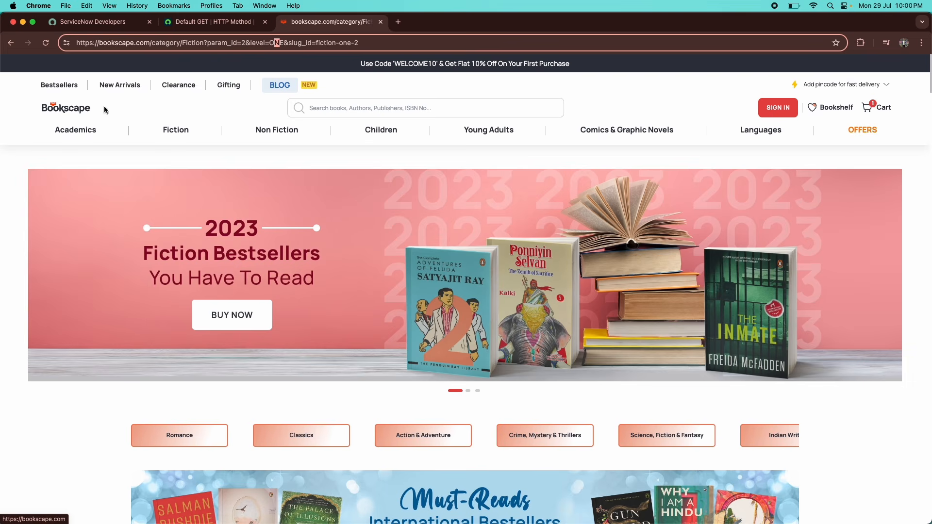
Open the Action & Adventure collection listing 28 books.
scroll(165, 294, down, 5)
scroll(142, 299, up, 4)
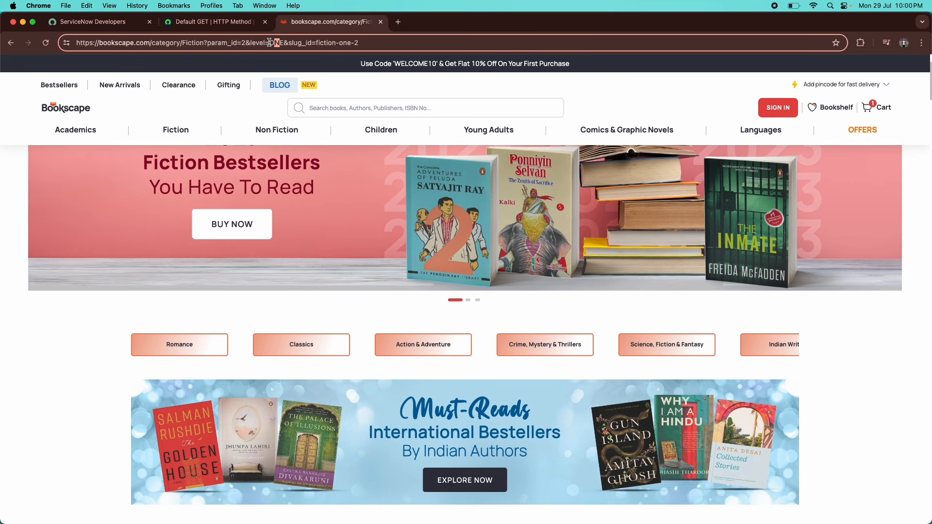
click(272, 43)
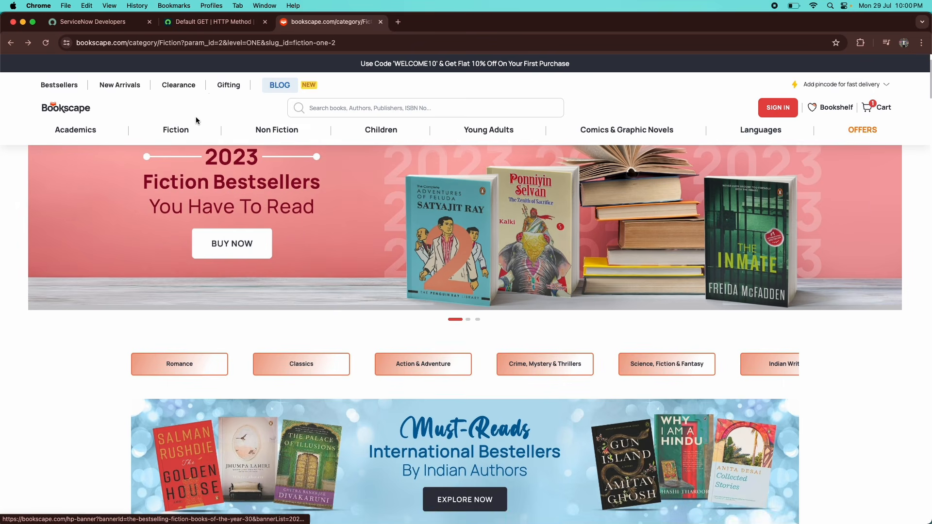
scroll(175, 295, down, 5)
scroll(212, 304, up, 2)
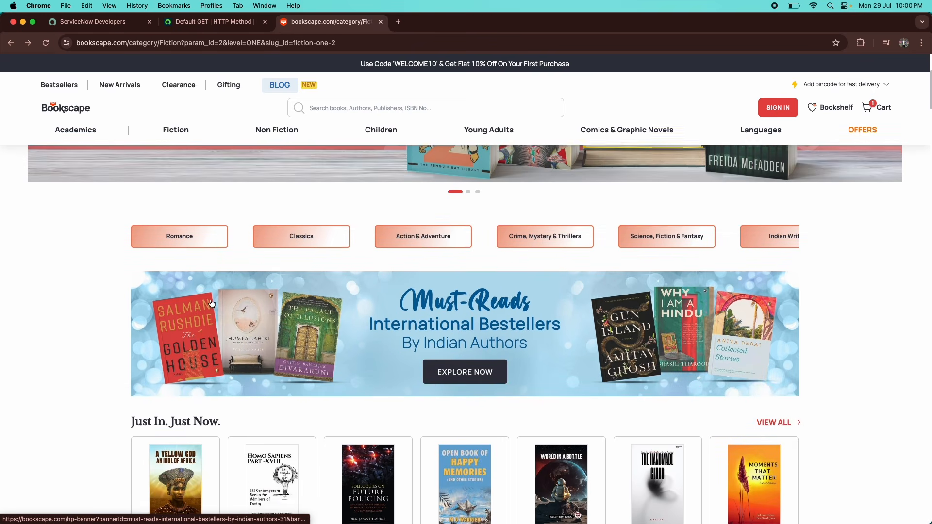
click(427, 260)
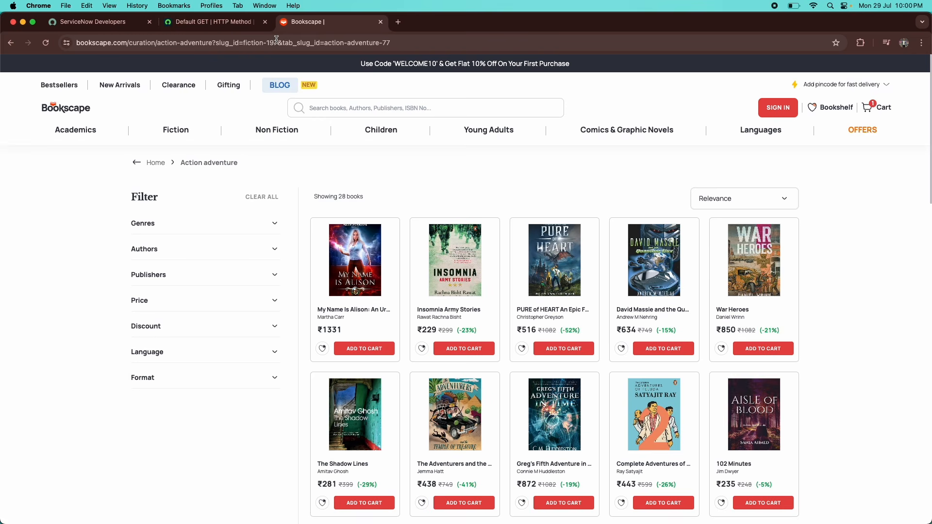
click(214, 22)
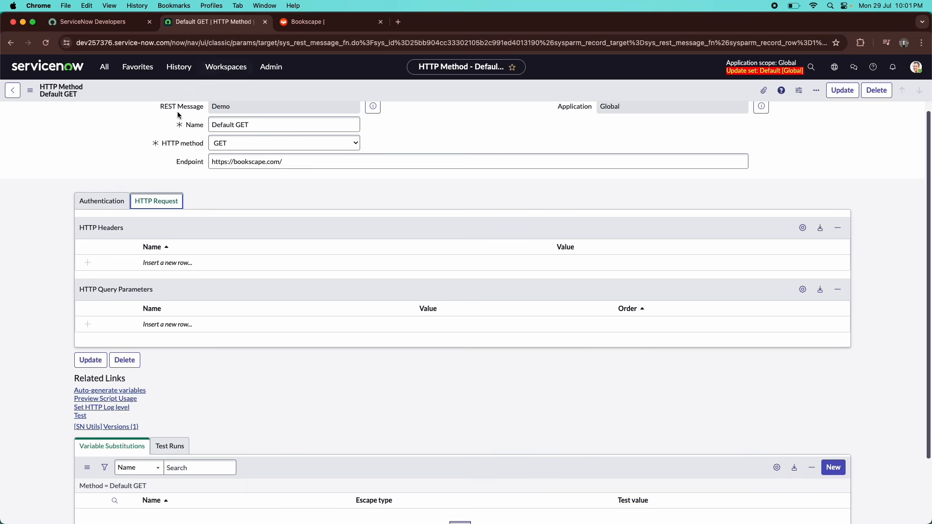
Add an HTTP query parameter named slug_id, copied from the Bookscape address.
click(183, 325)
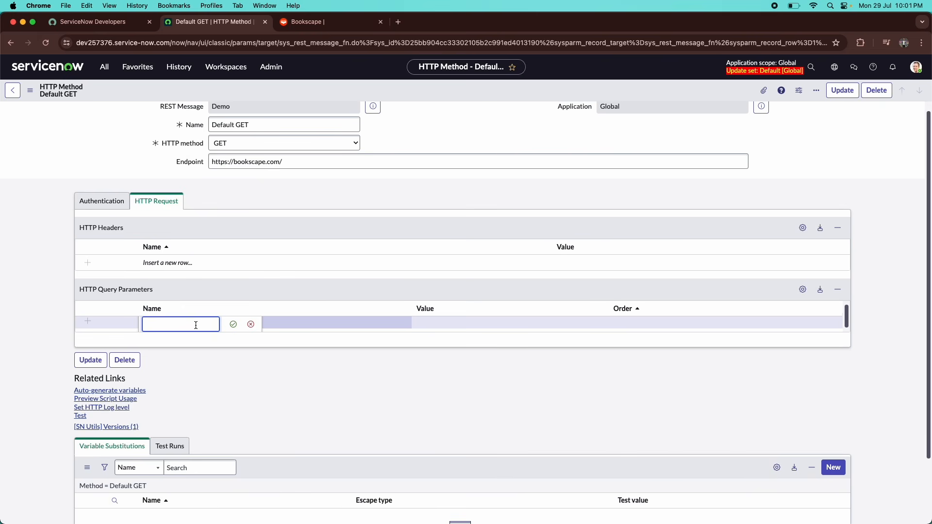
click(426, 323)
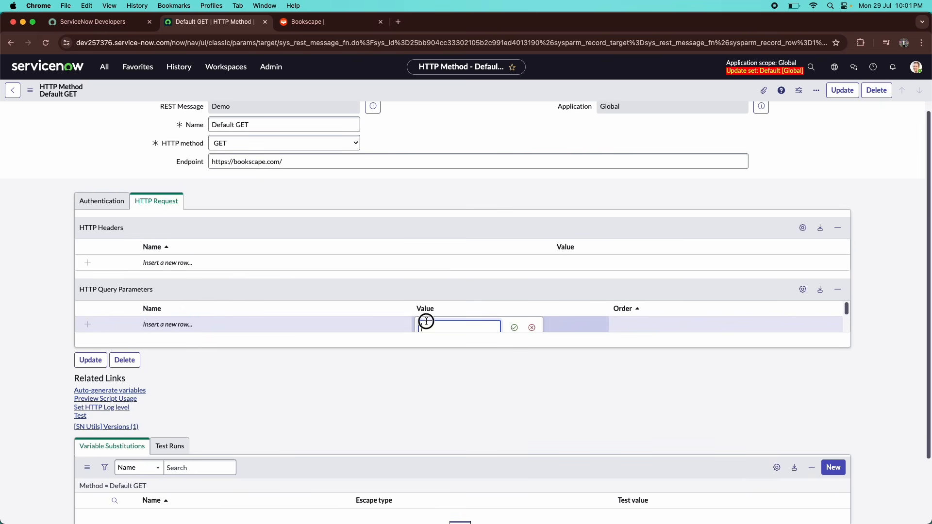
click(312, 23)
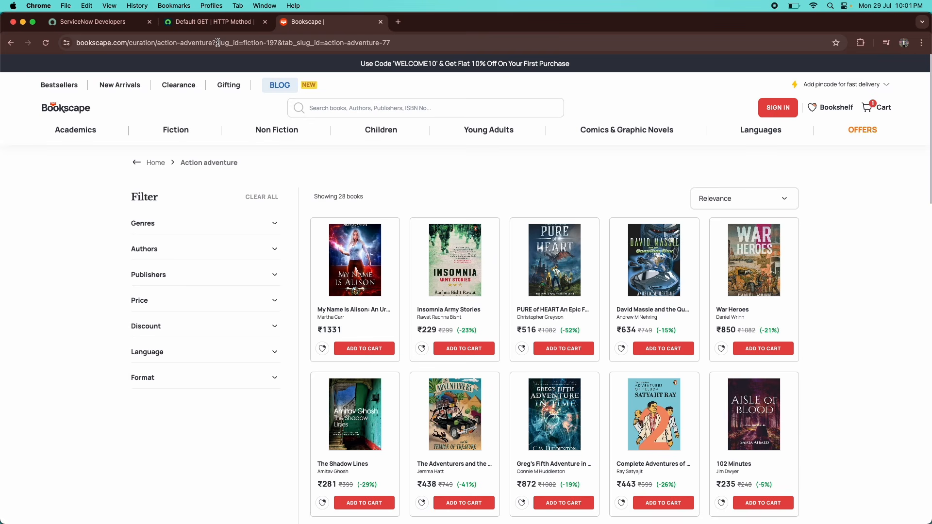
drag(216, 43, 262, 42)
key(ctrl+c)
click(256, 43)
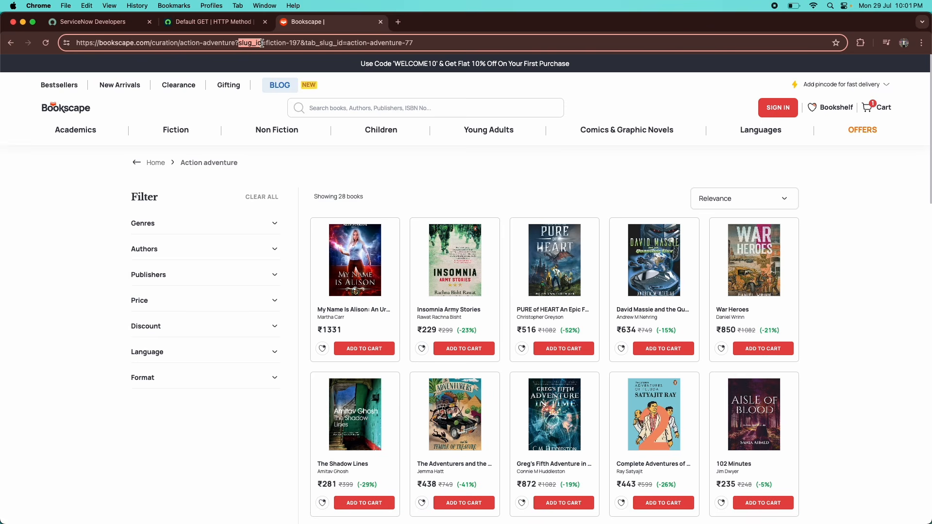
click(214, 22)
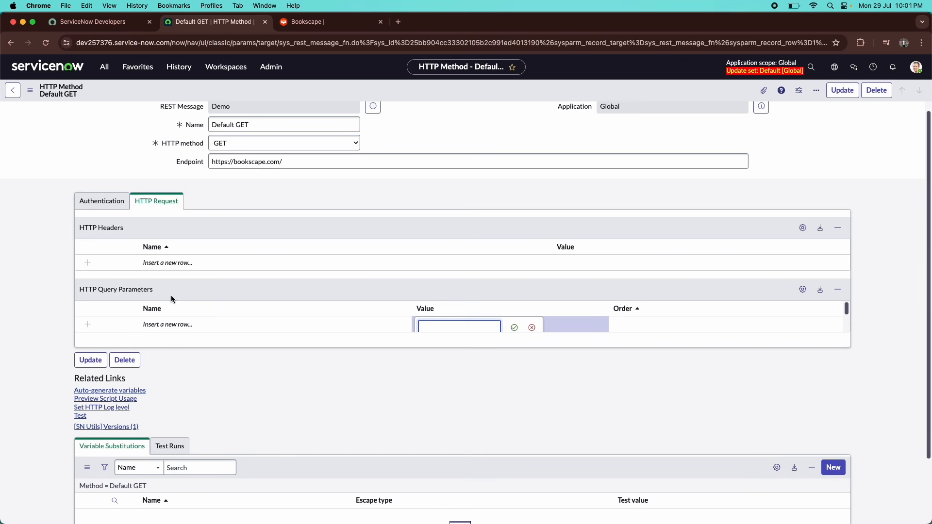
click(190, 328)
key(ctrl+v)
click(232, 328)
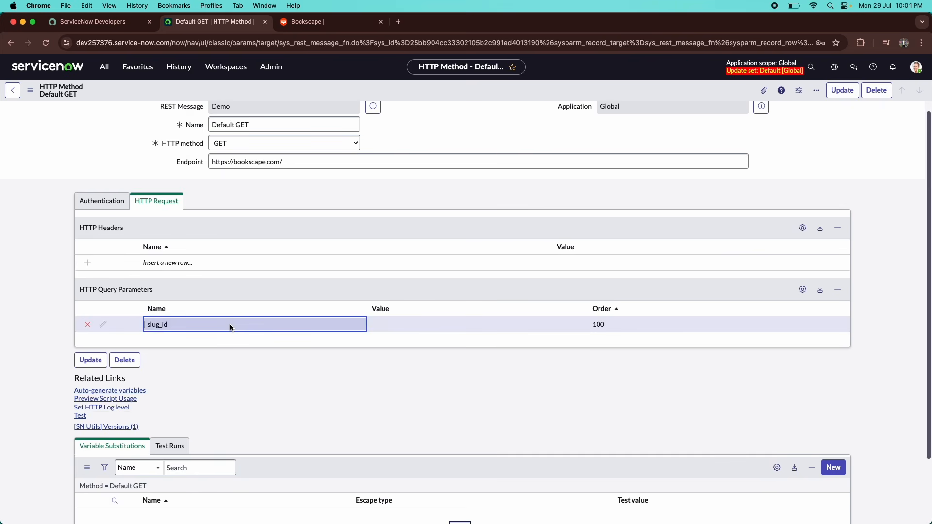
Set the slug_id parameter's value to 'fiction', copied from the Bookscape URL.
double_click(441, 327)
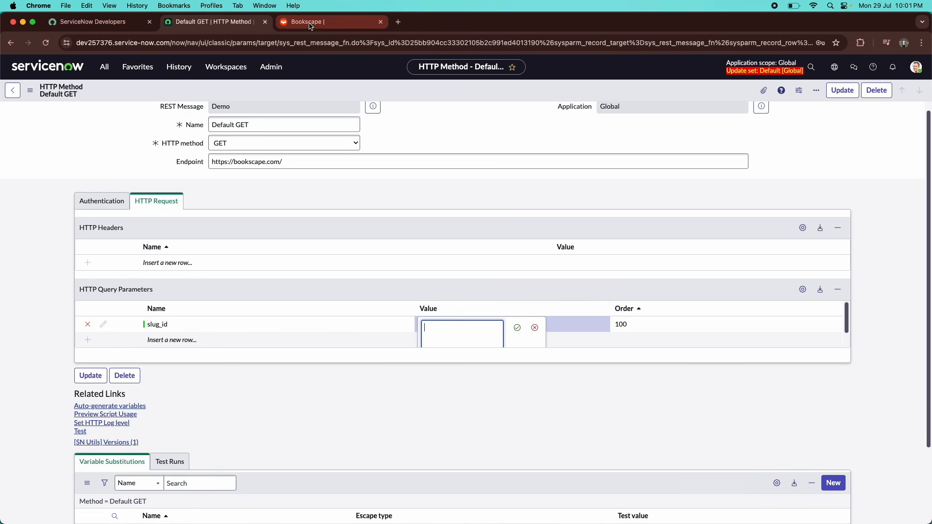
click(311, 23)
double_click(250, 43)
drag(266, 42, 287, 42)
key(cmd+c)
click(218, 21)
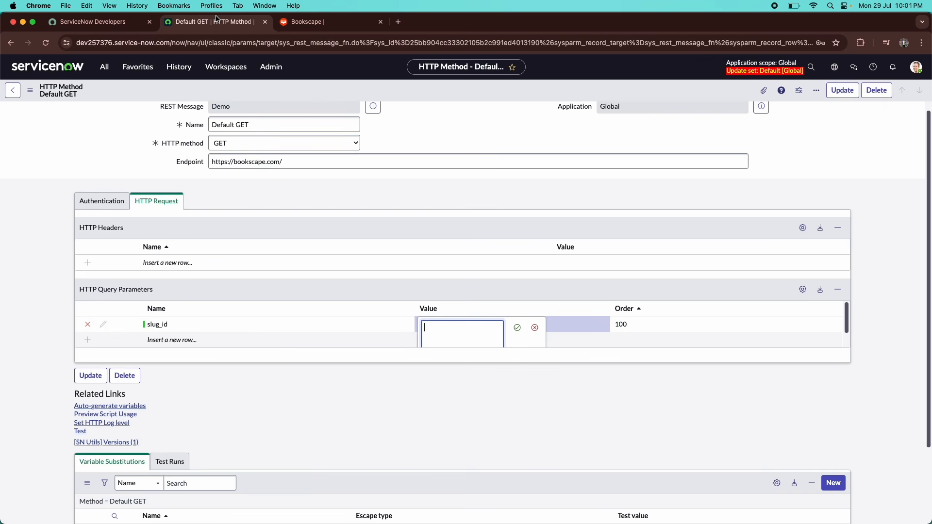
key(cmd+v)
click(518, 325)
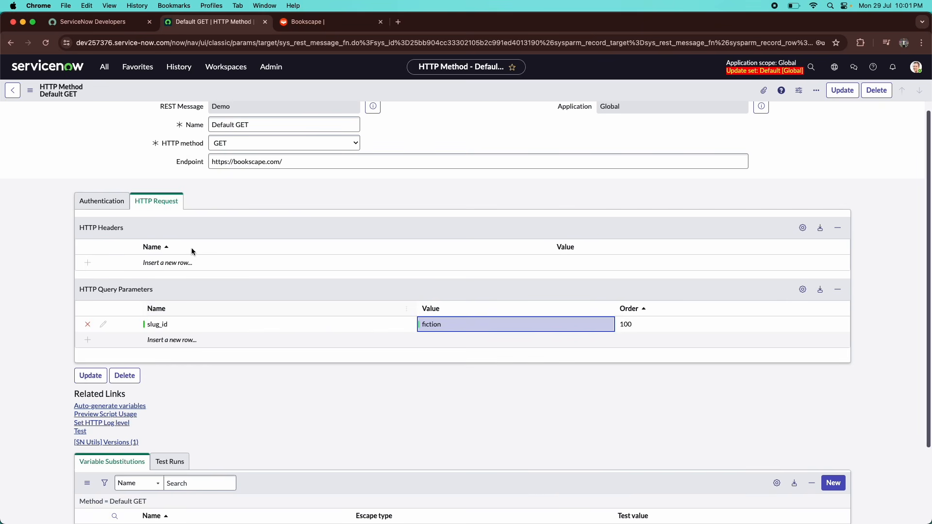
click(310, 167)
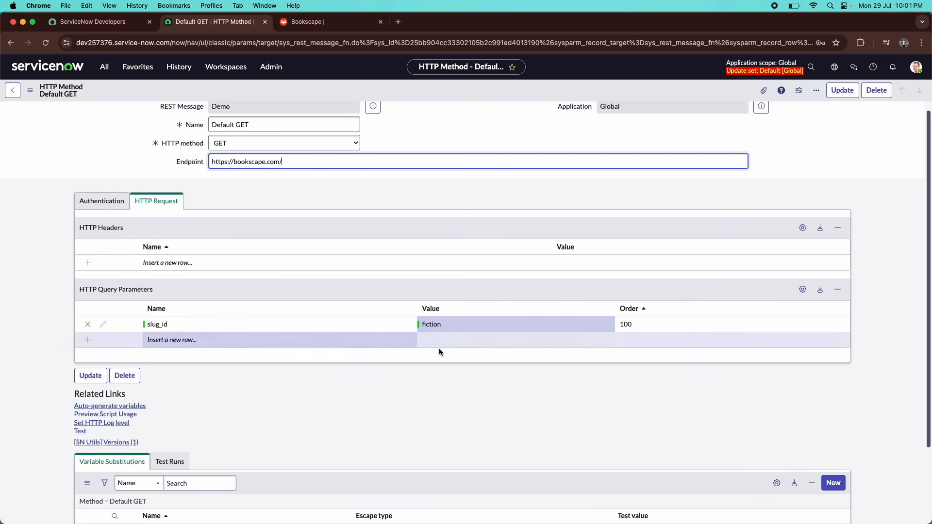
scroll(80, 461, down, 3)
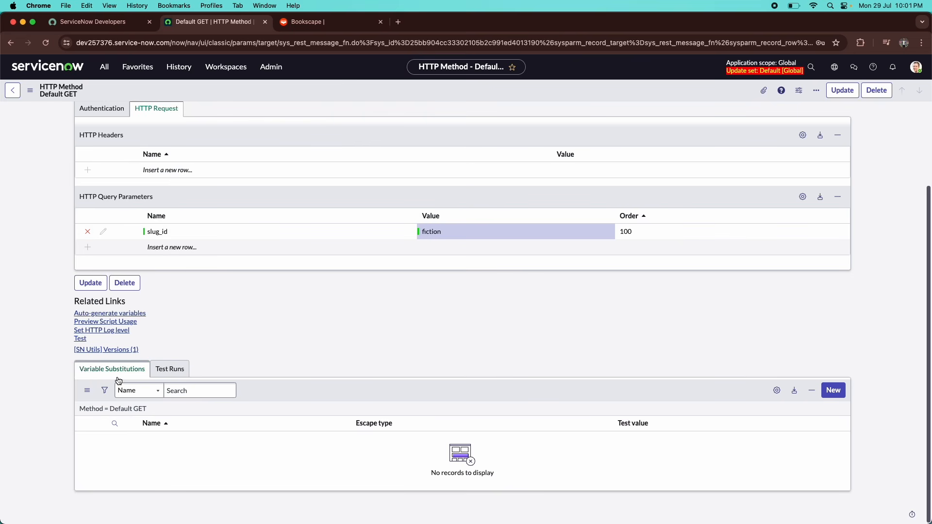
scroll(118, 382, up, 3)
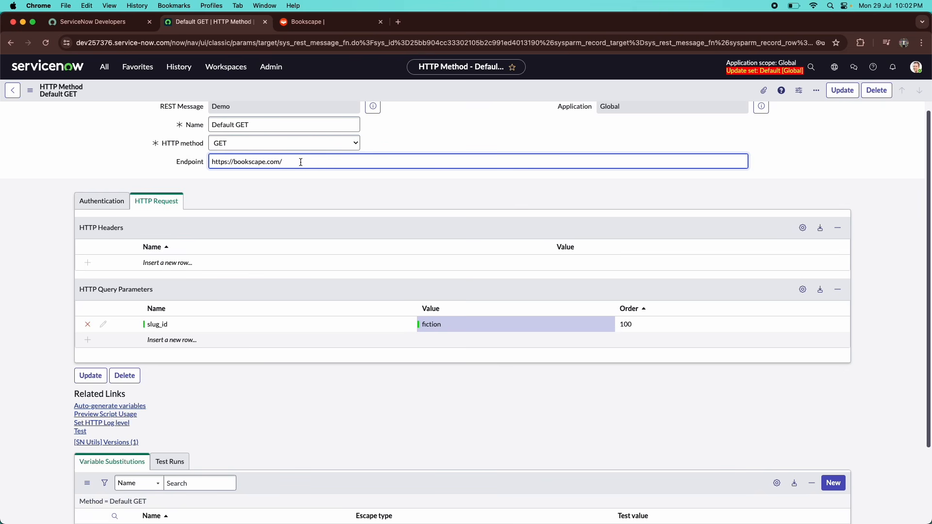
scroll(172, 508, down, 3)
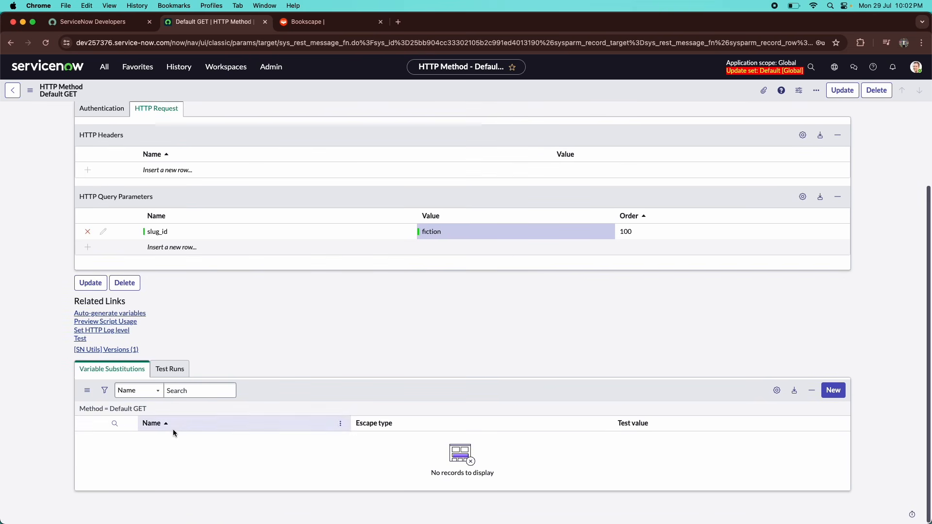
scroll(109, 377, up, 3)
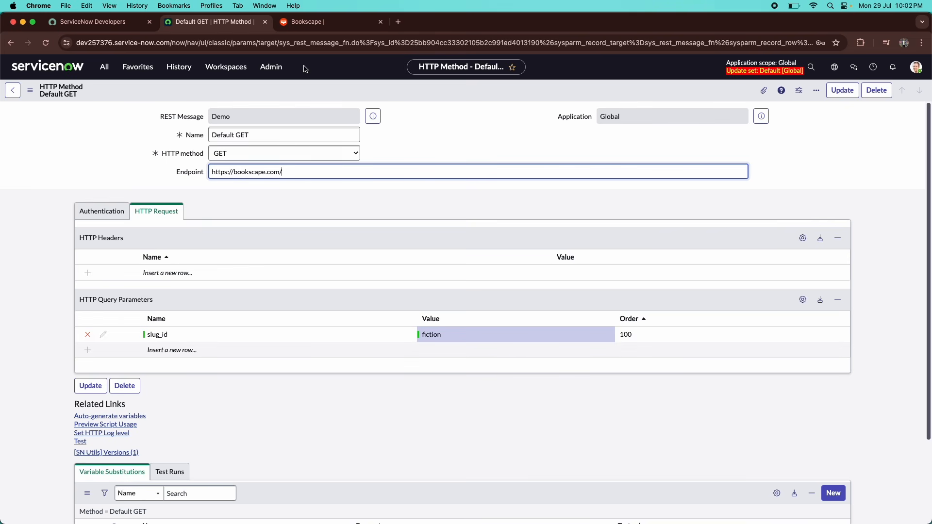
click(323, 22)
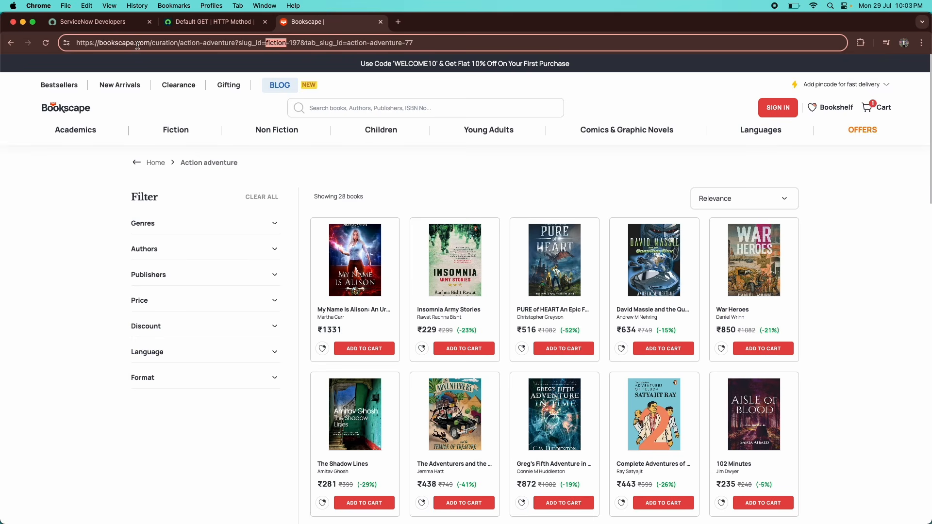
click(168, 130)
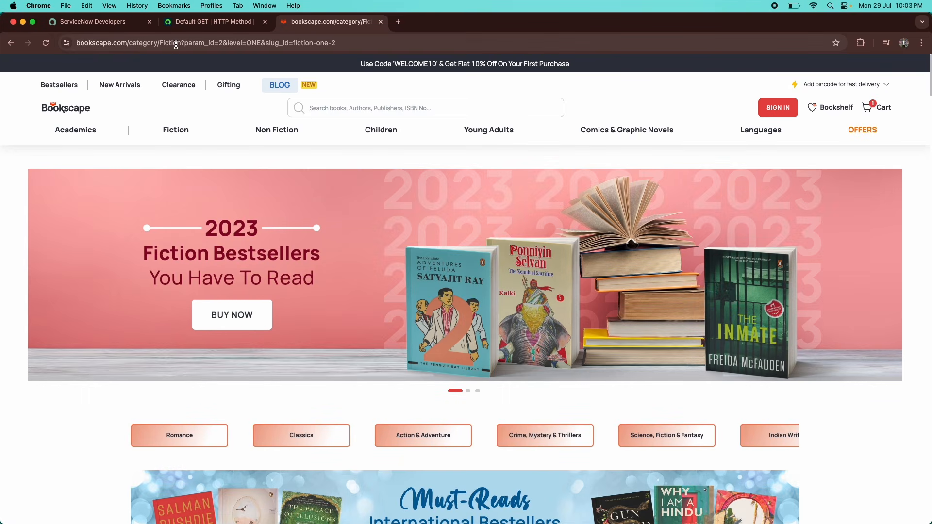
click(219, 21)
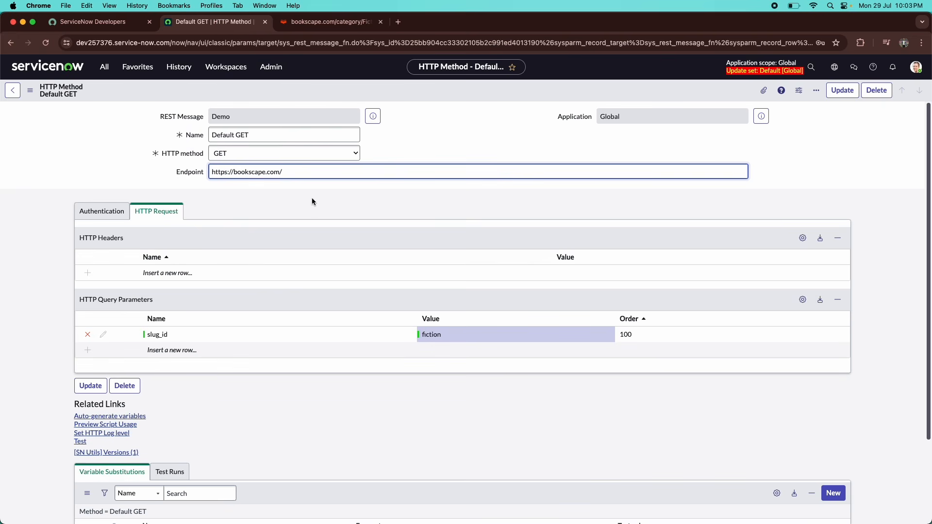
text(fic)
text($)
text({category)
text(}/)
Auto-generate the category variable substitution from the endpoint.
scroll(228, 296, down, 5)
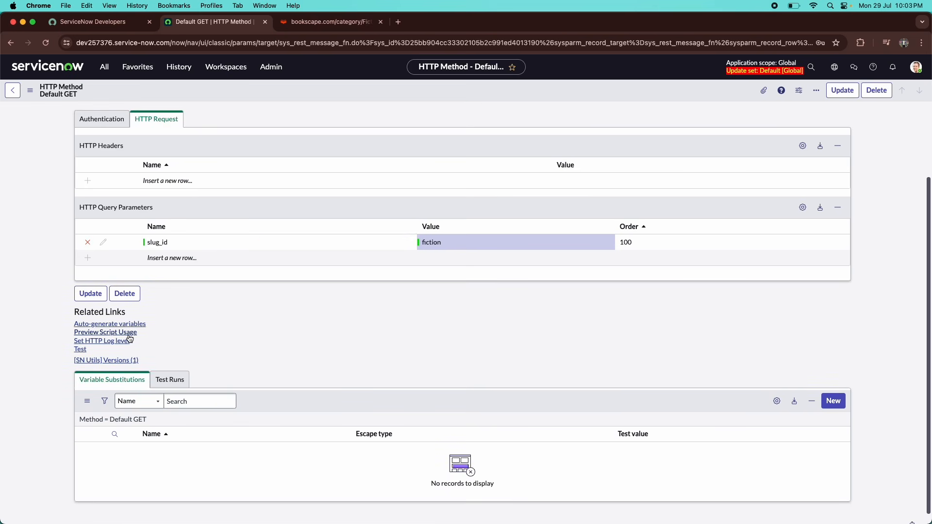
click(120, 326)
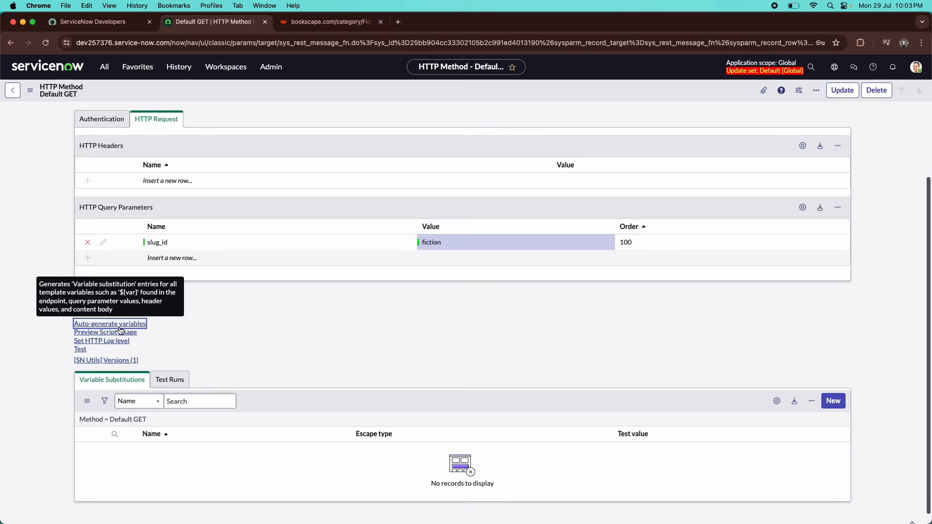
scroll(145, 433, down, 3)
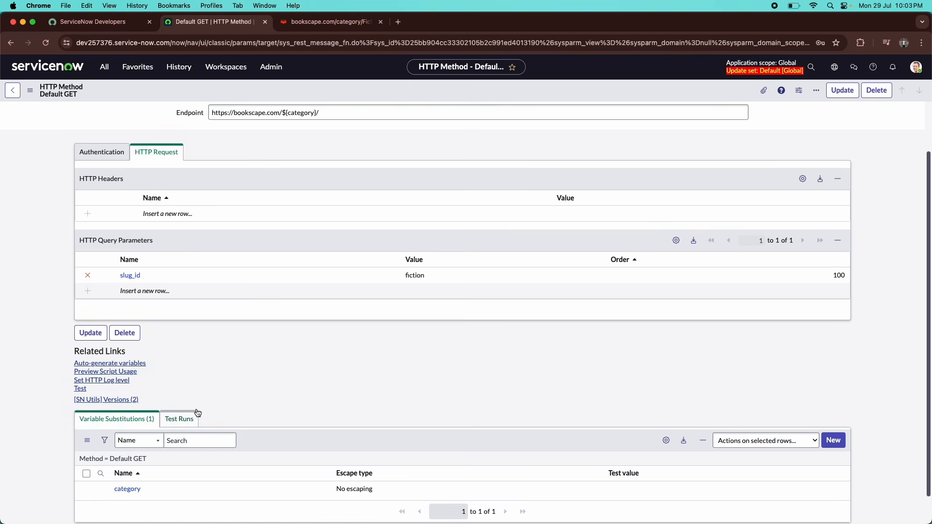
scroll(302, 200, up, 1)
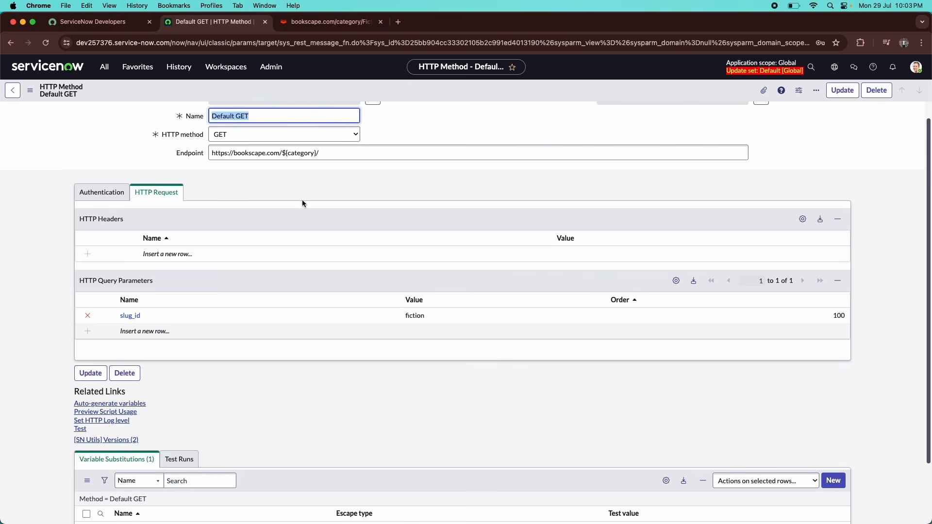
double_click(294, 150)
scroll(287, 171, down, 3)
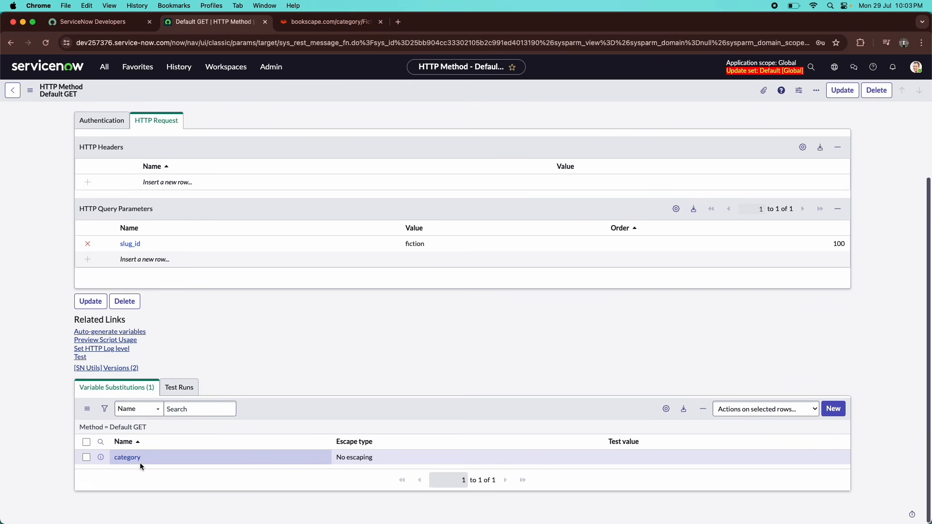
click(646, 455)
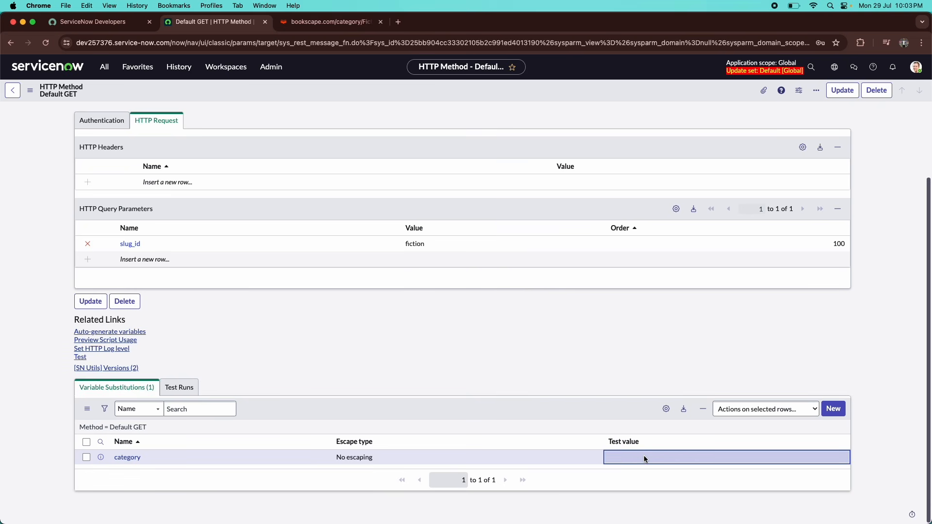
click(644, 456)
text(fiction)
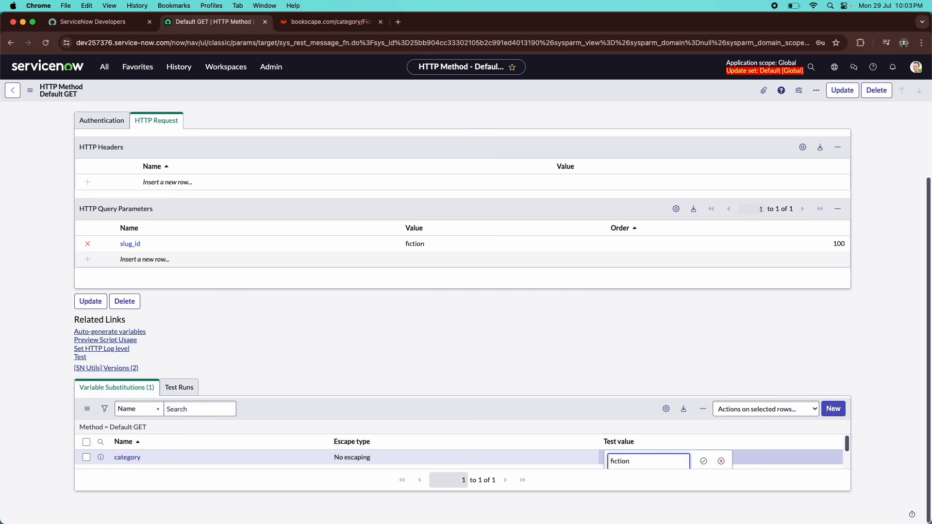
key(Return)
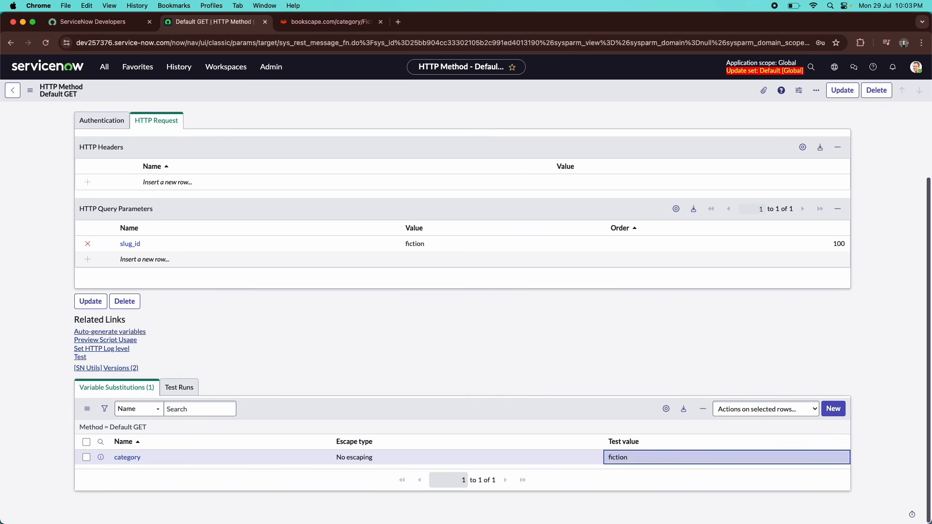
scroll(357, 318, up, 1)
scroll(359, 323, up, 1)
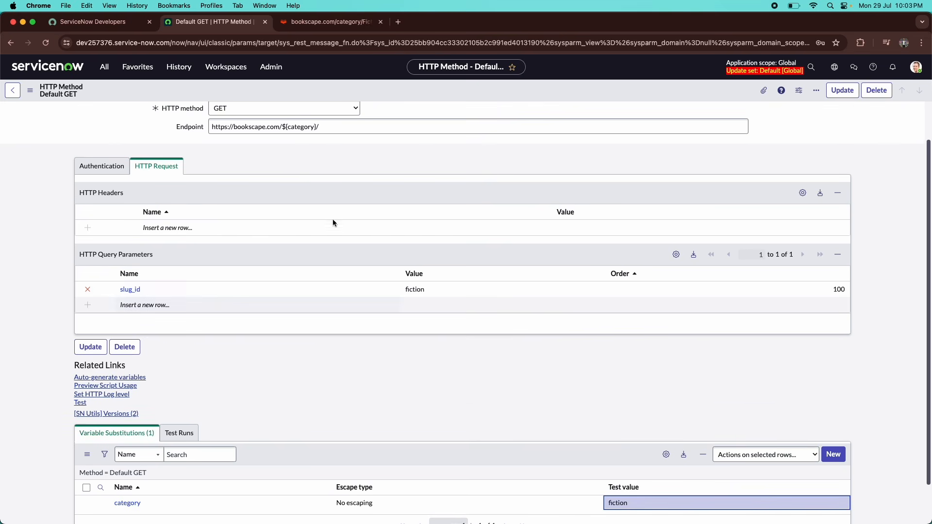
drag(288, 126, 313, 130)
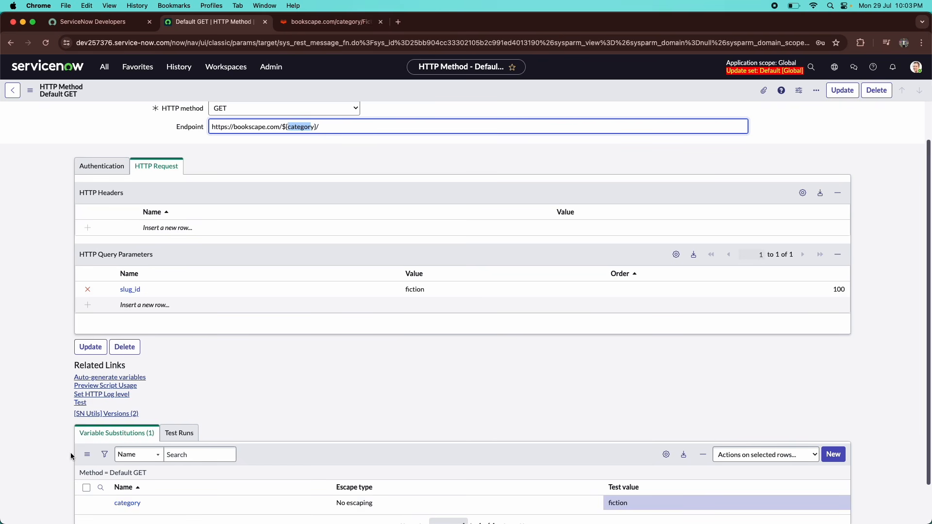
scroll(72, 456, down, 1)
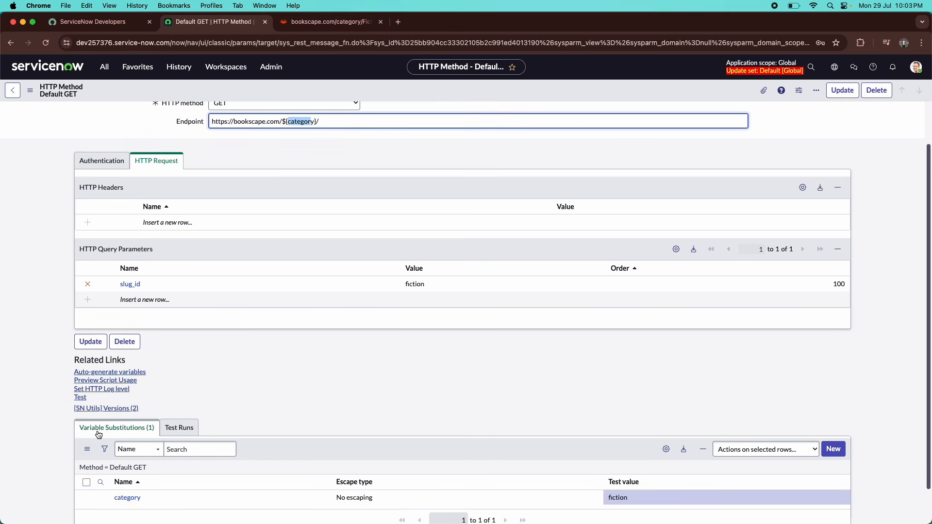
click(227, 370)
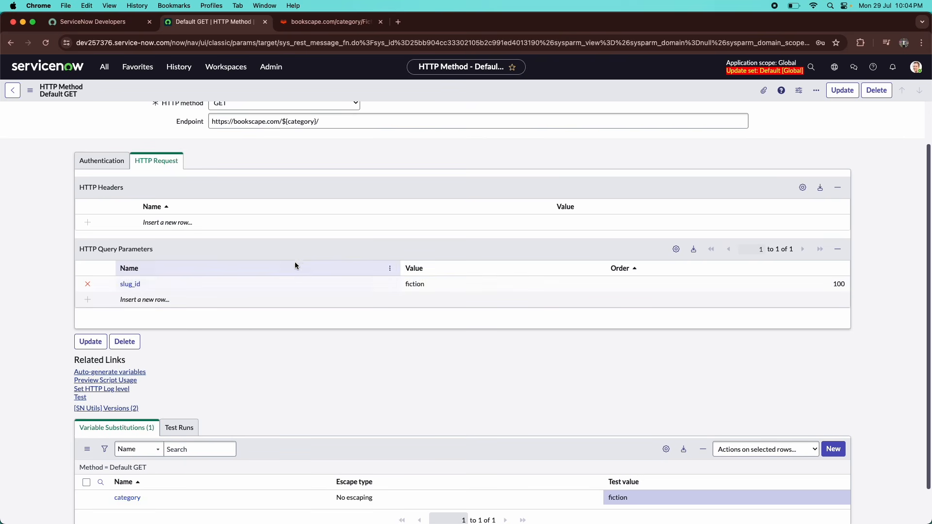
scroll(286, 250, up, 2)
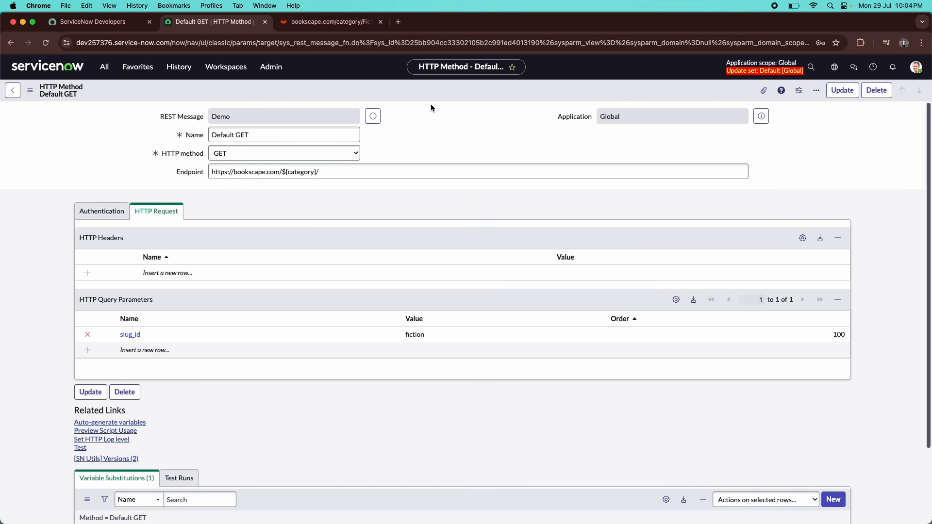
Launch System Applications > Studio from the All menu filtered for 'studio'.
click(105, 66)
text(studio)
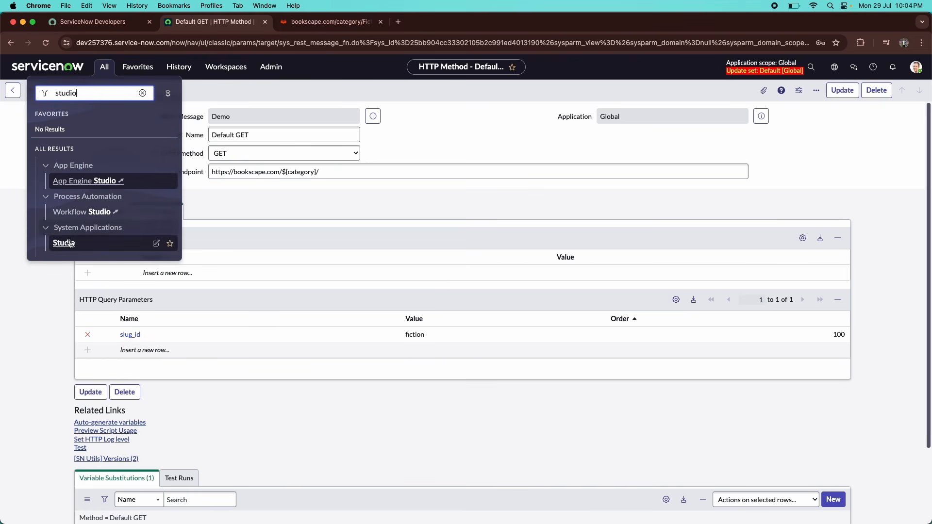
click(69, 243)
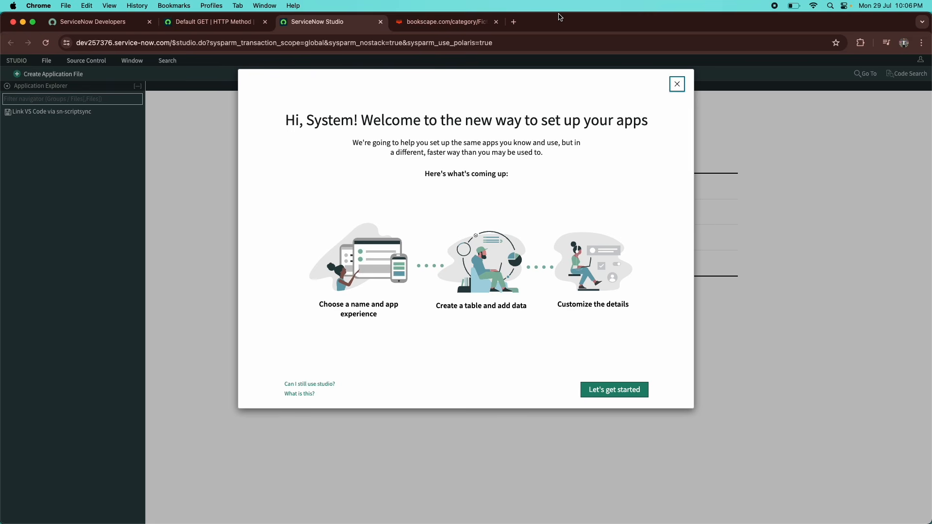
Search 'ipgeolocation' in a new tab and open the ipgeolocation.io homepage.
click(514, 22)
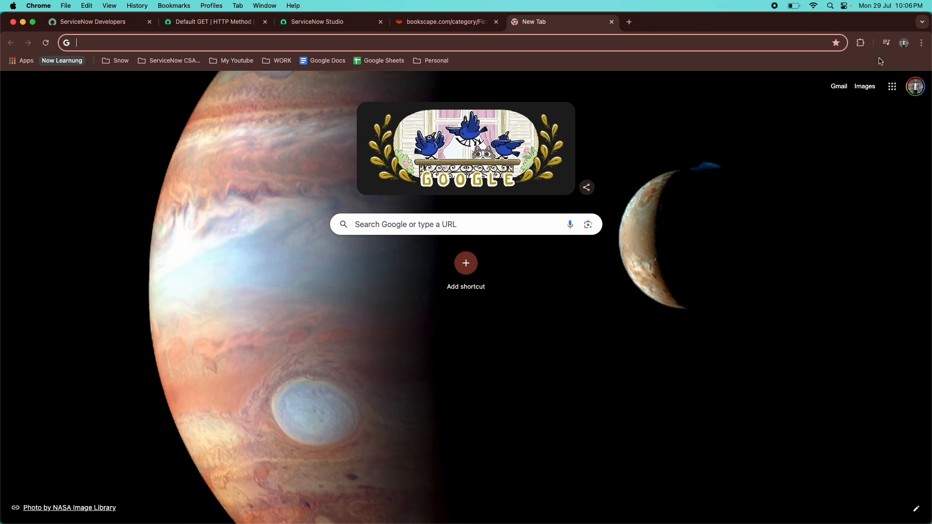
text(ipgeo)
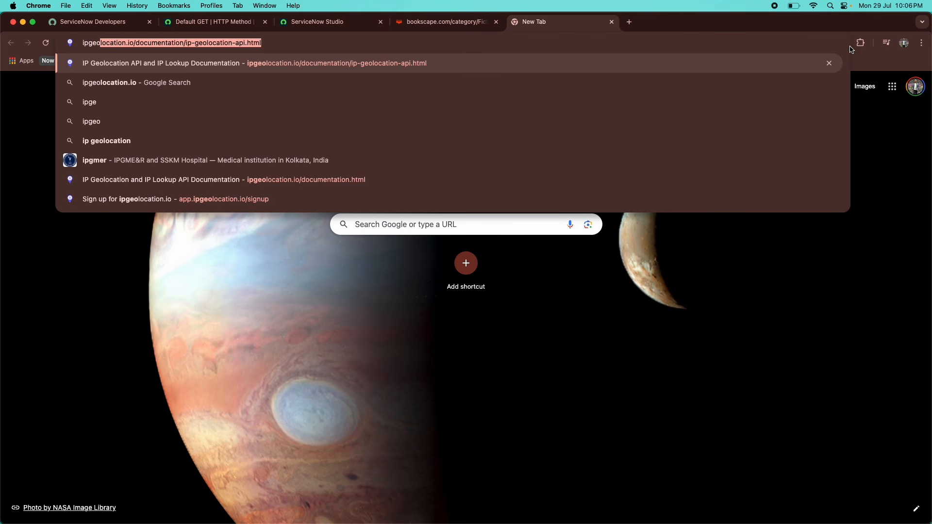
text(location)
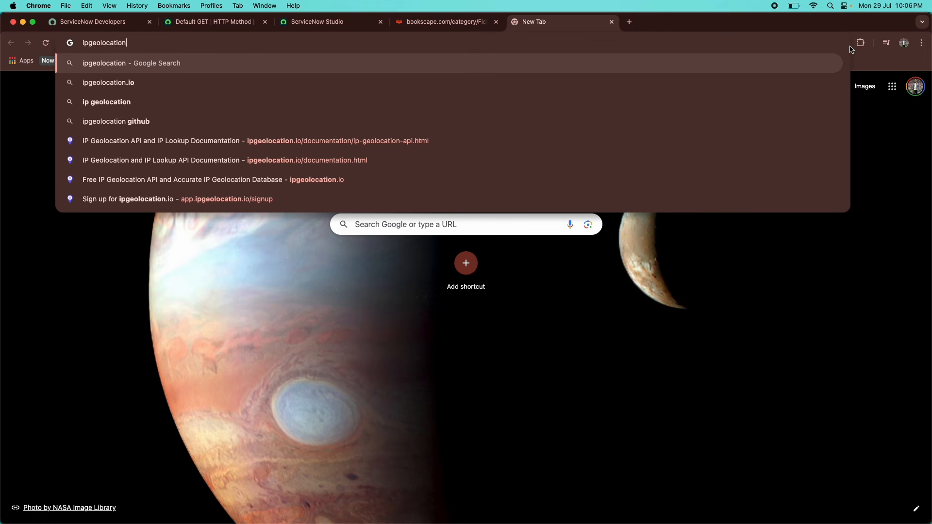
key(Down)
key(Return)
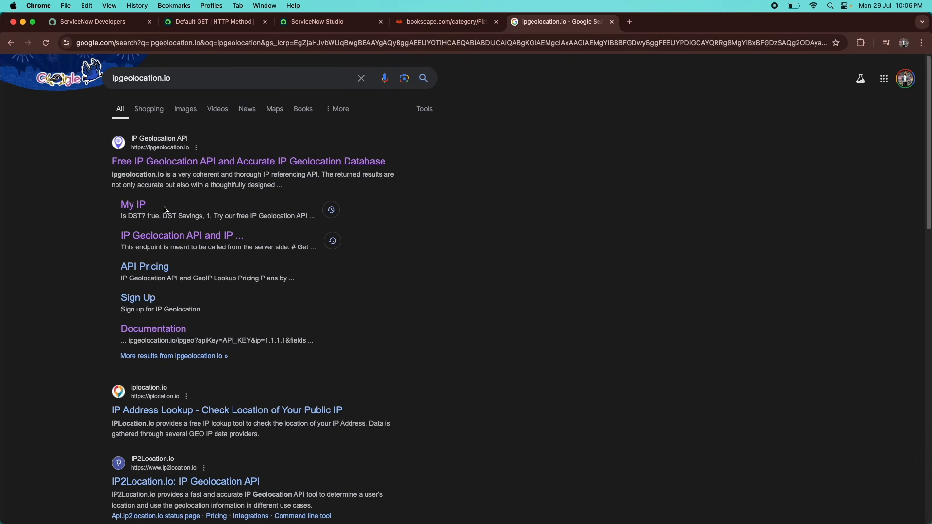
click(206, 165)
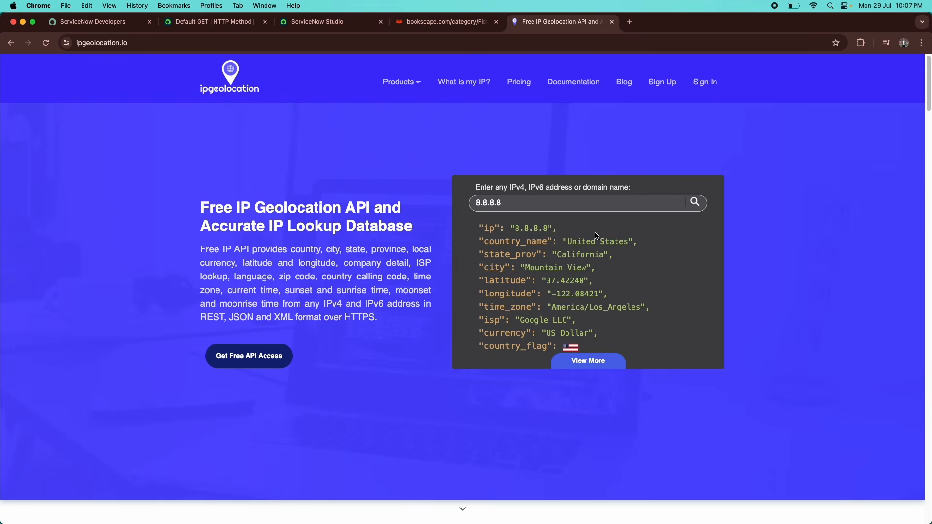
Review the sample 8.8.8.8 result: California, Mountain View, coordinates, time zone, Google ISP, Dollar currency.
drag(567, 241, 629, 242)
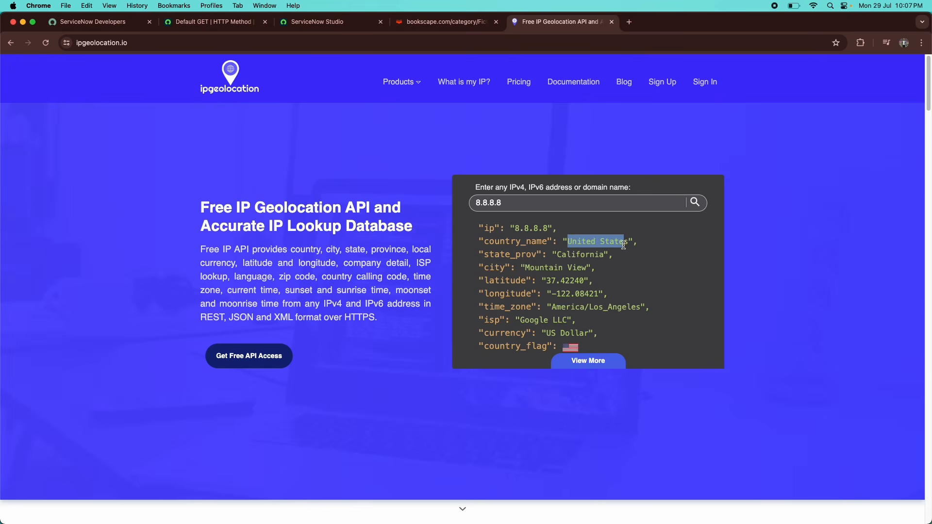
double_click(572, 255)
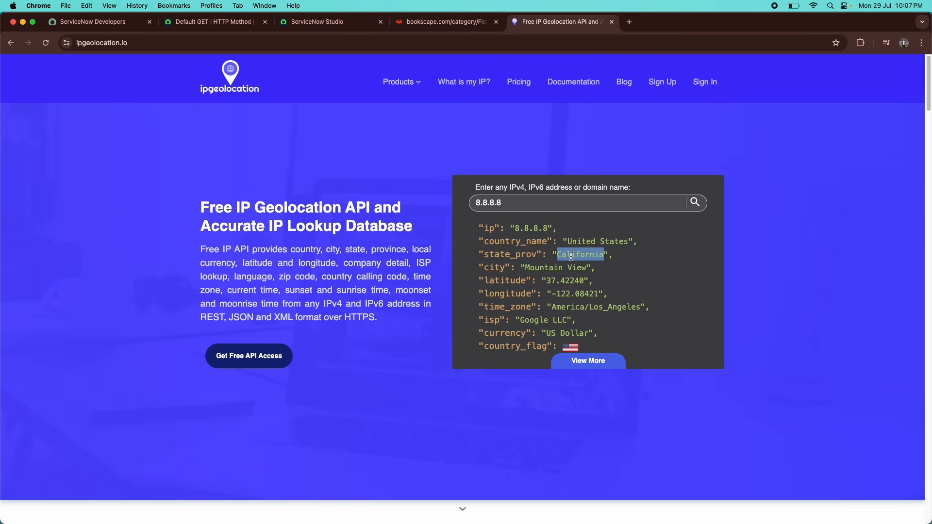
double_click(548, 268)
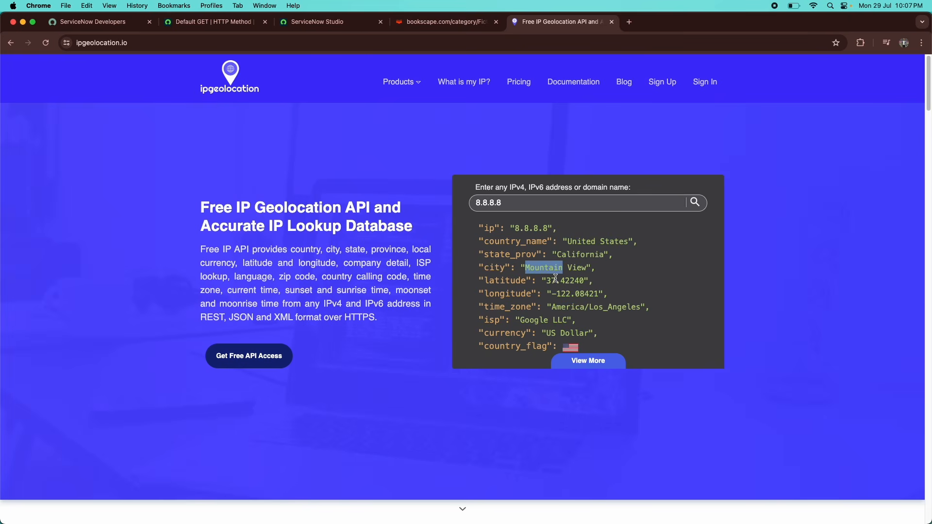
triple_click(556, 279)
double_click(560, 293)
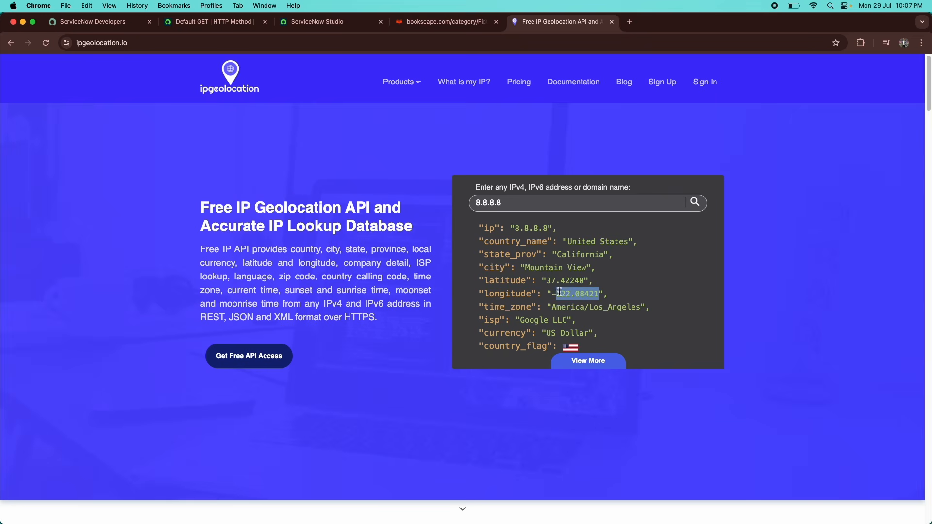
triple_click(585, 307)
double_click(542, 318)
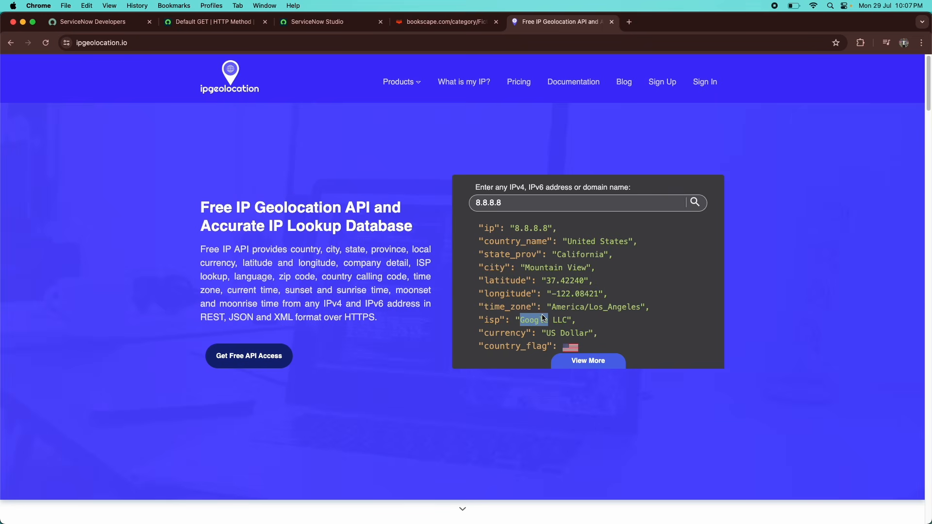
double_click(562, 331)
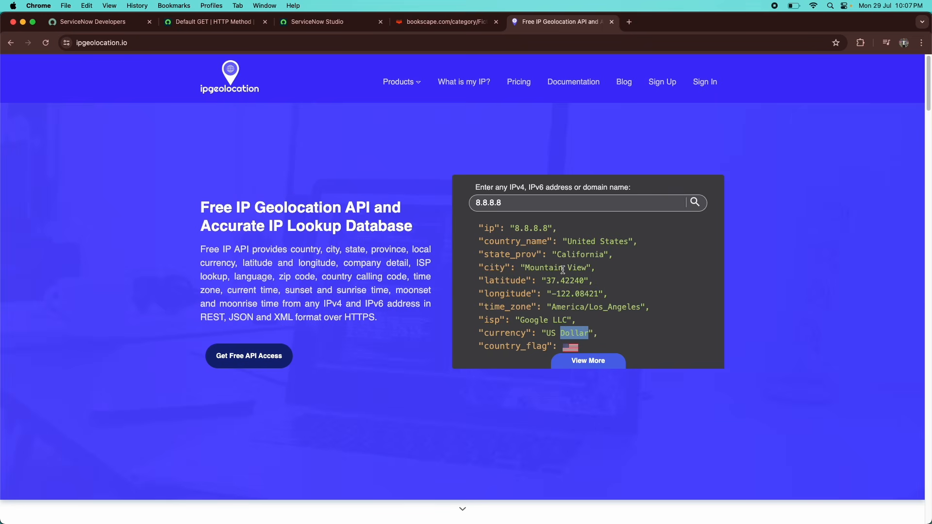
scroll(562, 270, down, 1)
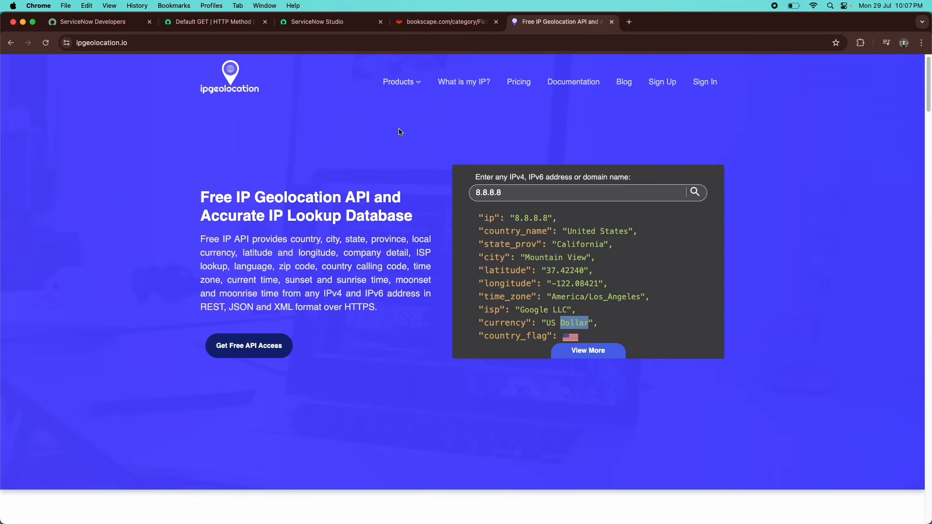
scroll(121, 91, up, 1)
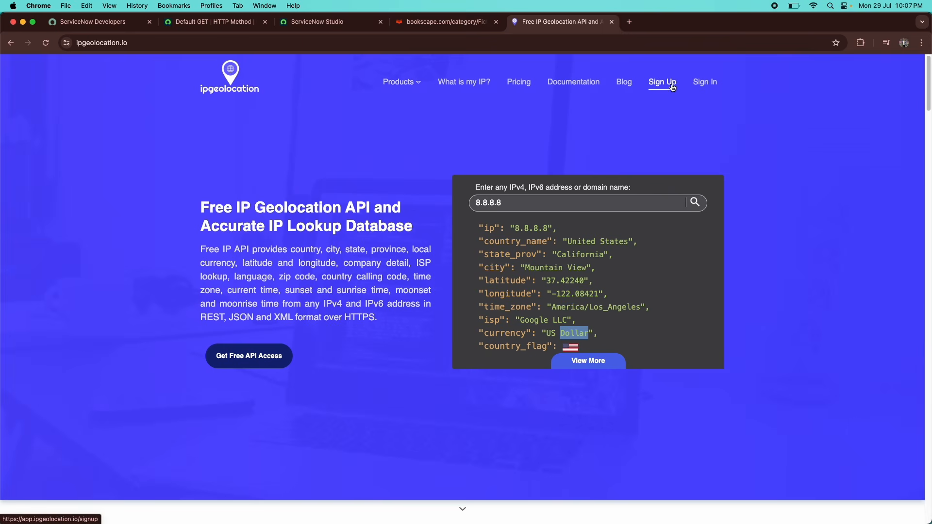
Sign in to ipgeolocation.io with Google and copy the API key from the dashboard.
click(702, 84)
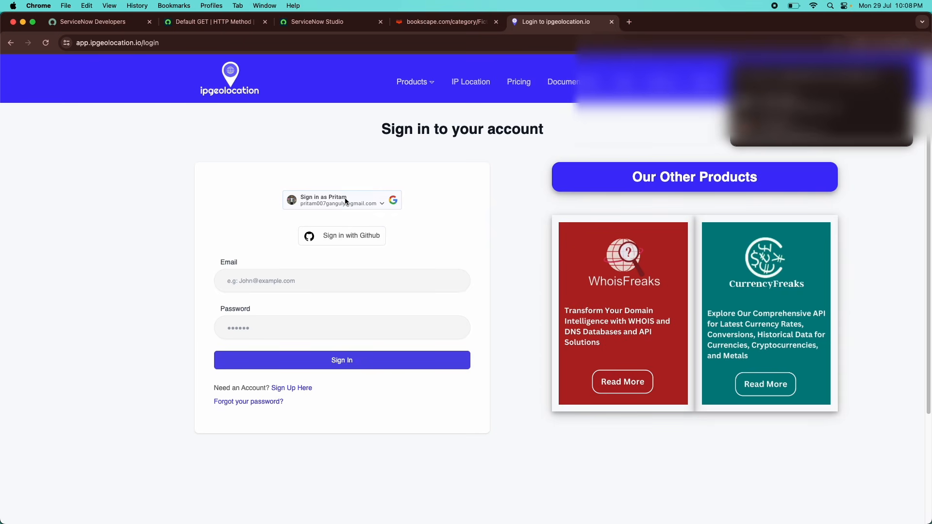
click(329, 203)
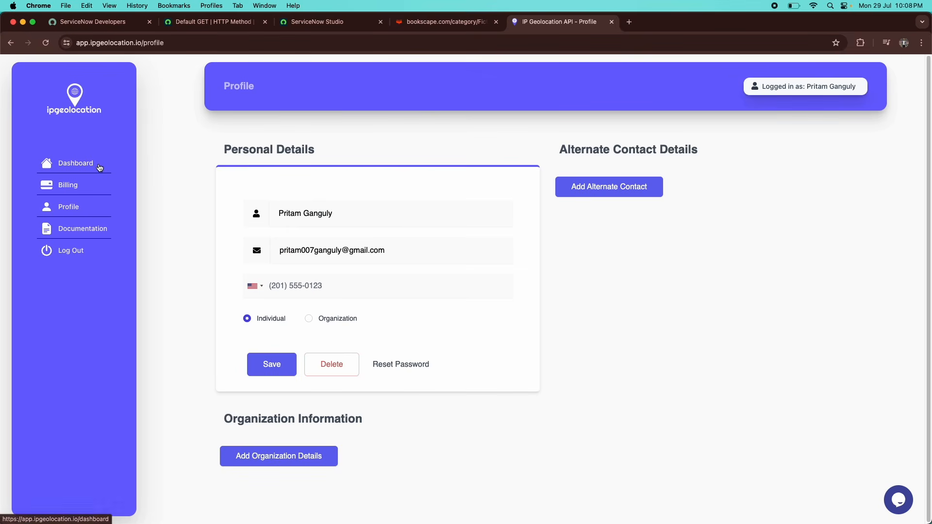
click(99, 168)
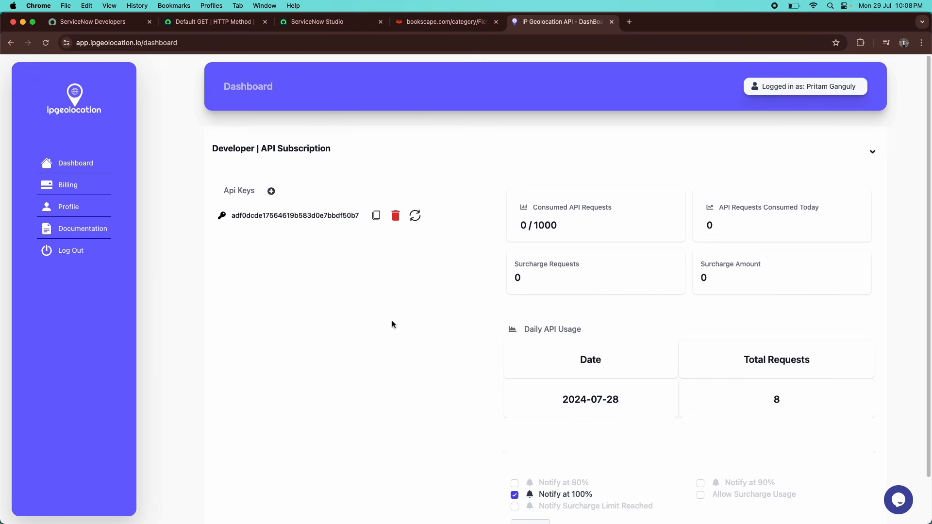
double_click(257, 219)
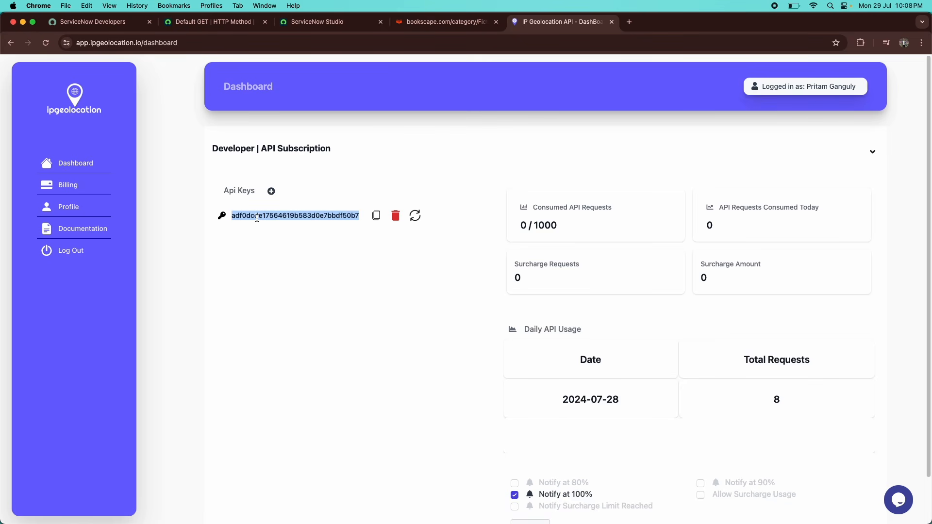
click(378, 217)
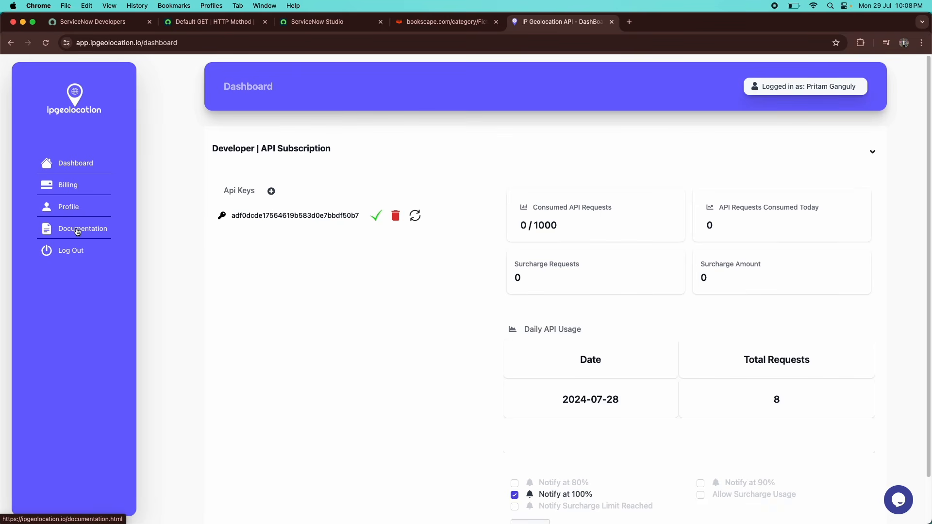
Open the ipgeolocation.io Documentation page and skim its four-API overview.
click(77, 232)
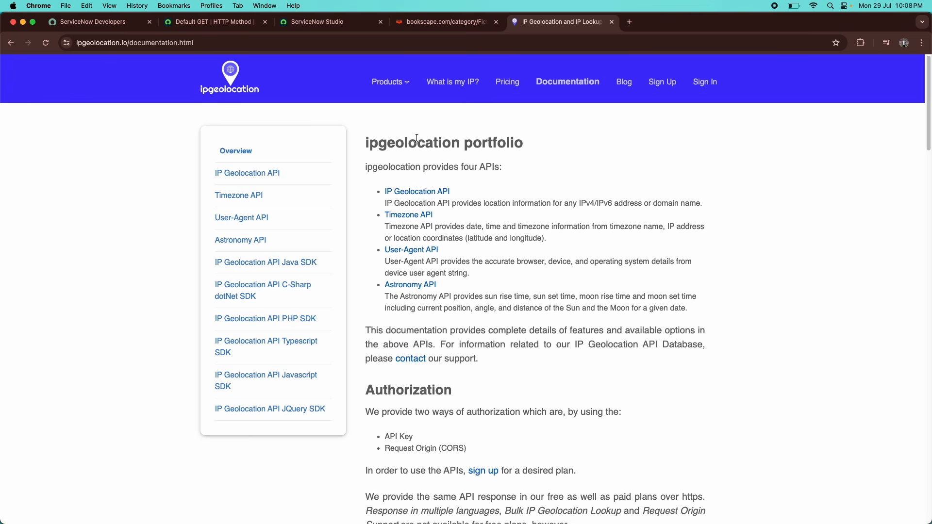
drag(376, 144, 454, 146)
click(452, 148)
scroll(437, 351, down, 1)
scroll(436, 351, down, 12)
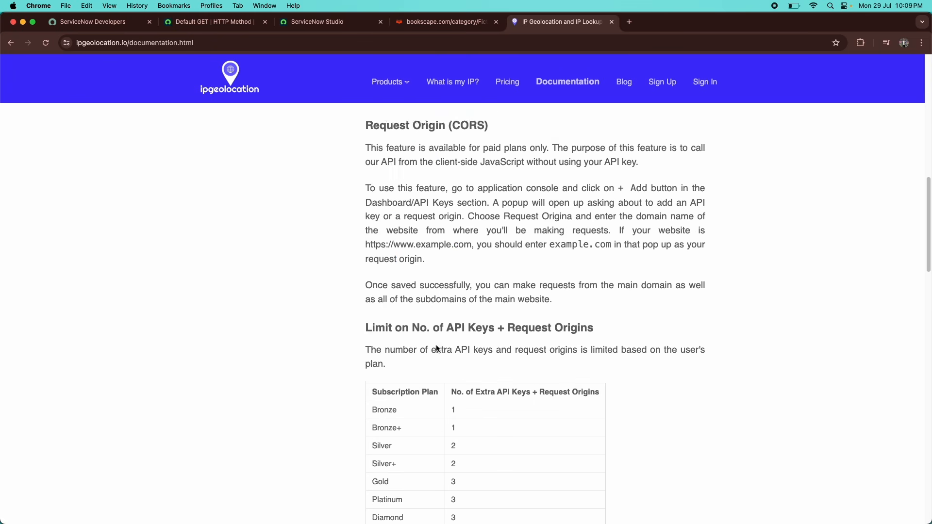
scroll(437, 347, up, 7)
scroll(437, 348, up, 4)
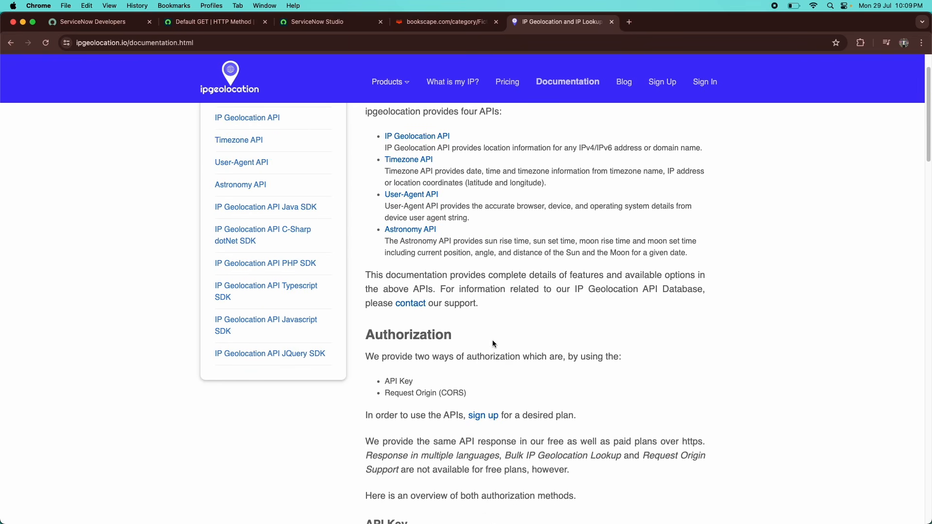
Review the API Key and Request Origin (CORS) authorization methods, including passing the key as a query.
double_click(402, 382)
click(402, 381)
triple_click(424, 394)
triple_click(407, 382)
scroll(422, 354, down, 5)
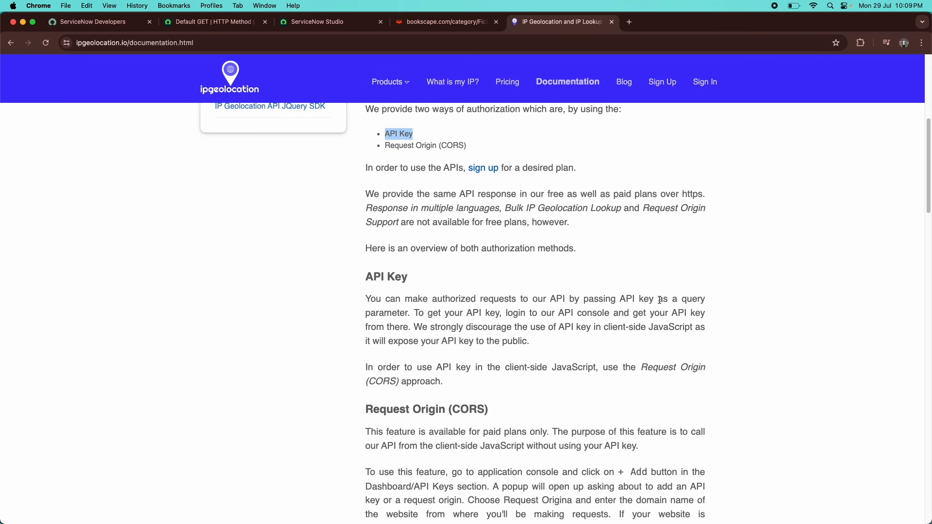
drag(660, 300, 699, 303)
click(682, 300)
drag(615, 299, 648, 307)
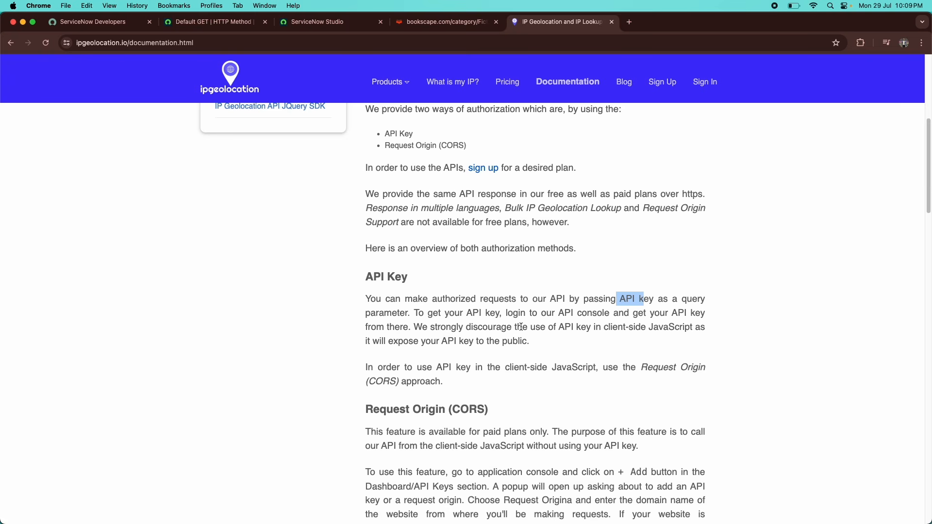
scroll(521, 326, down, 4)
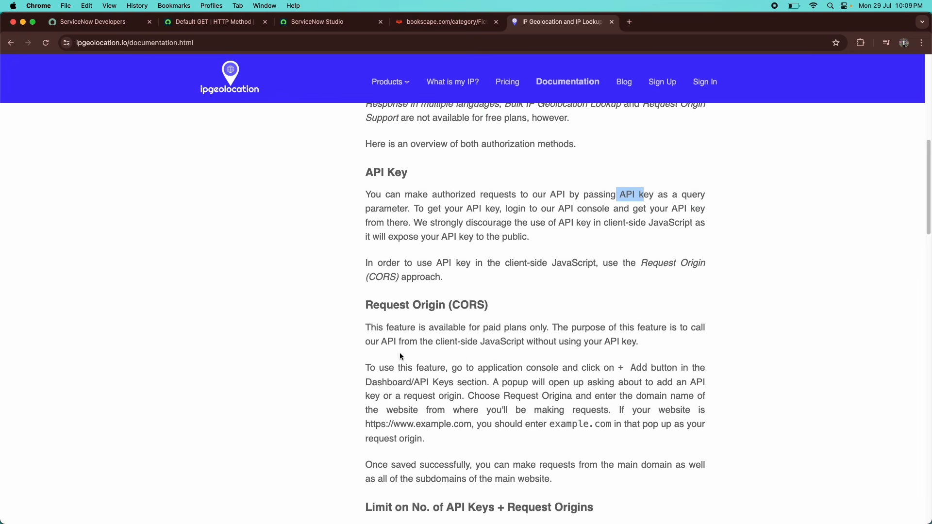
scroll(421, 369, up, 15)
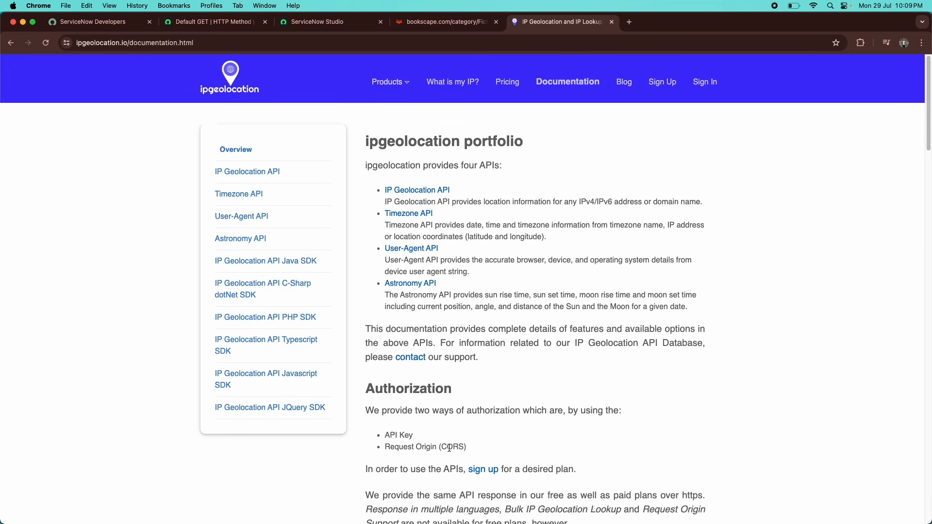
scroll(449, 447, down, 1)
scroll(449, 447, up, 1)
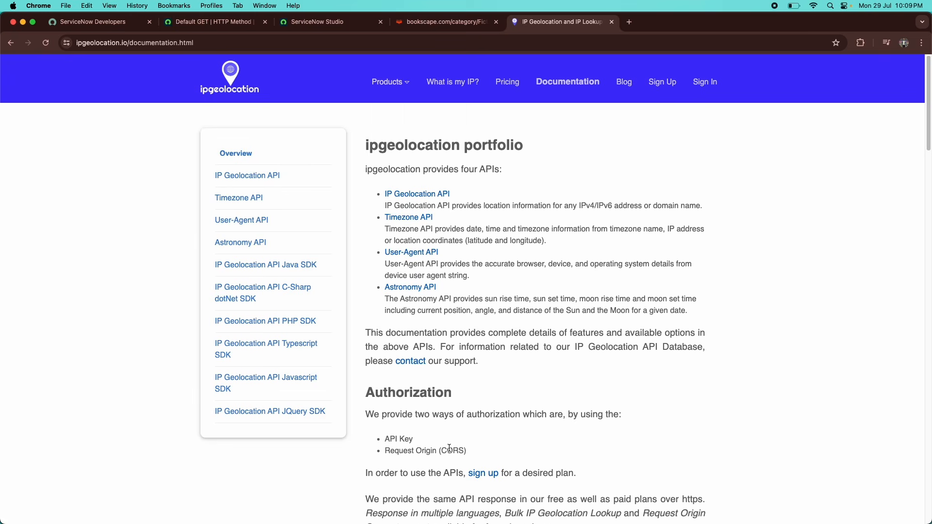
click(250, 186)
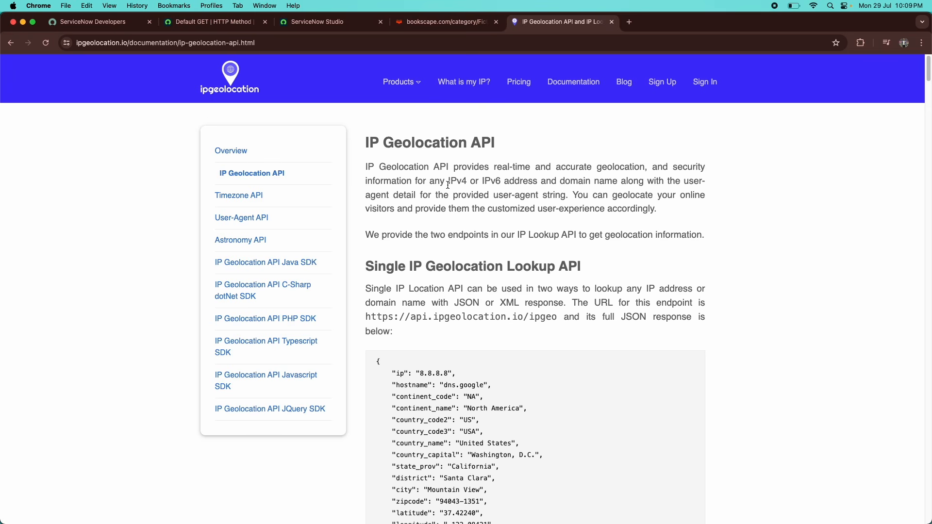
drag(449, 183, 523, 185)
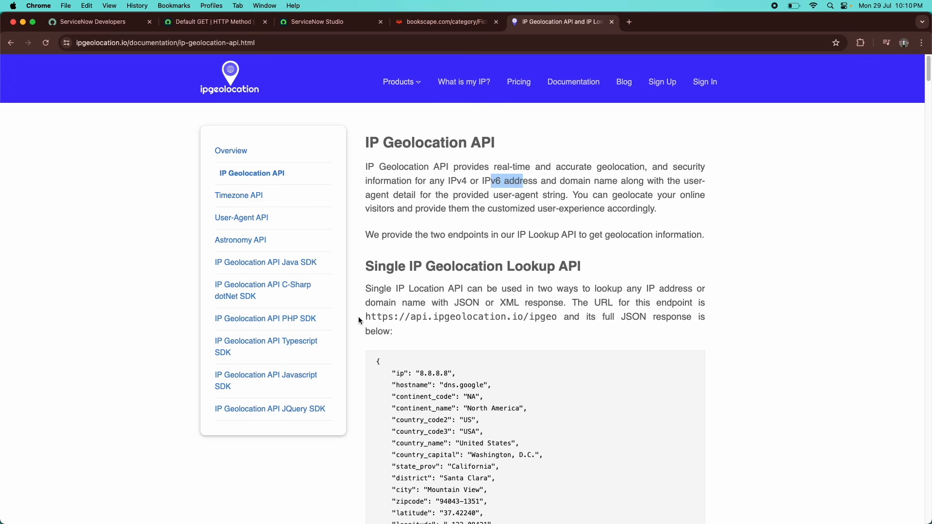
Search 'spotify api' in a new tab and open the Spotify Web API documentation overview.
click(629, 22)
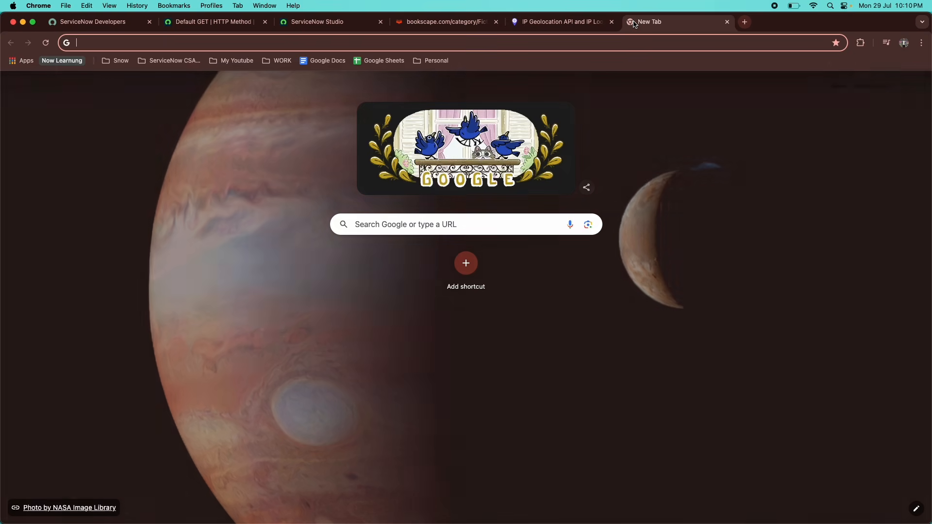
text(spotify)
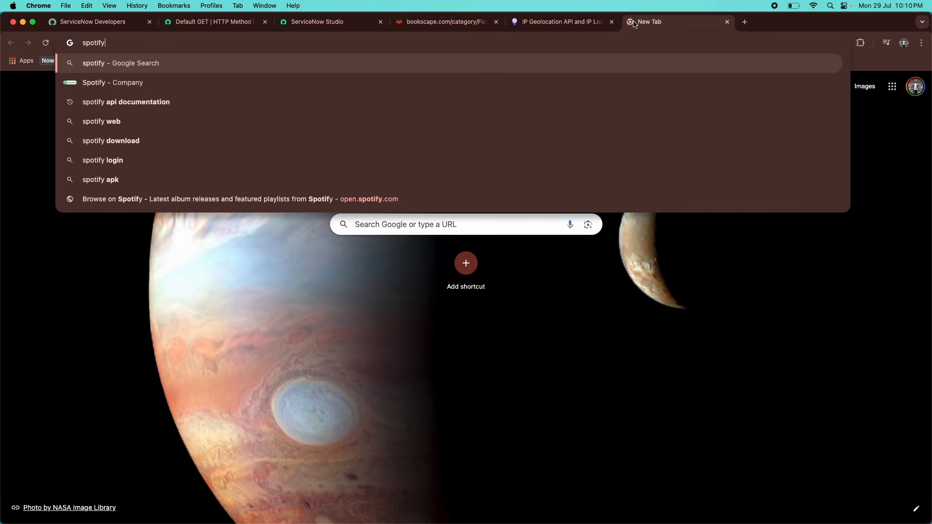
text( api)
key(Down)
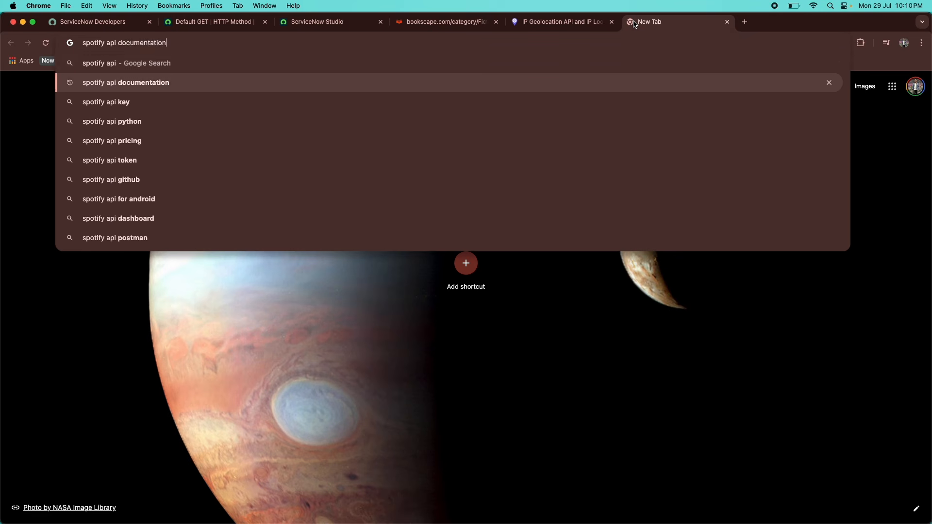
key(Return)
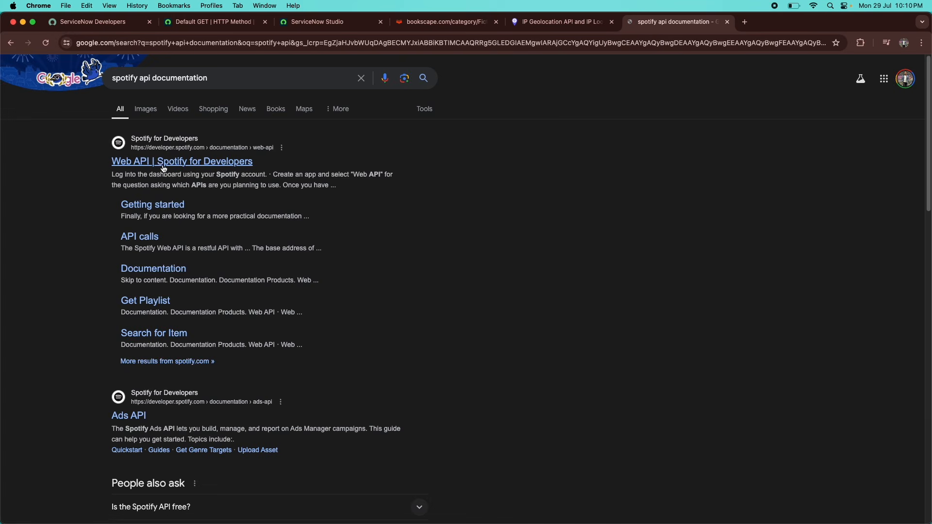
click(163, 168)
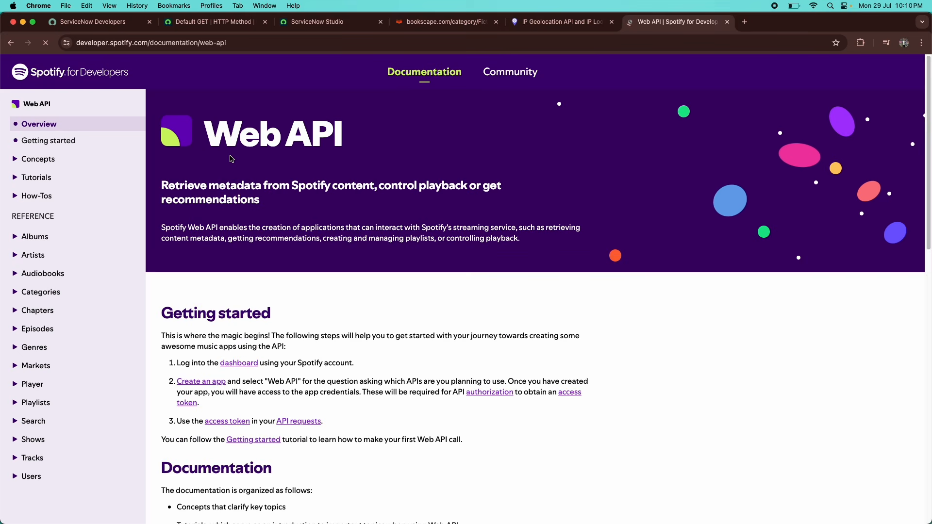
scroll(226, 210, down, 5)
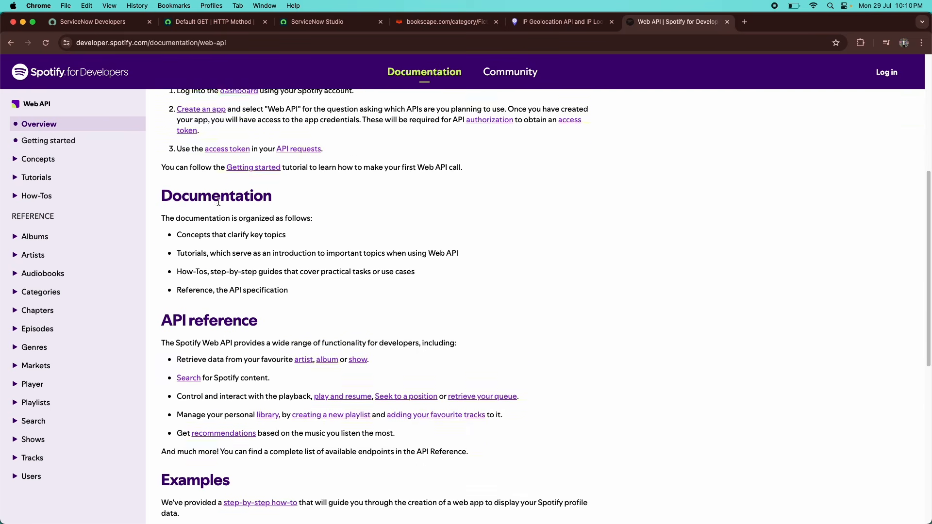
scroll(218, 202, down, 5)
scroll(60, 162, up, 3)
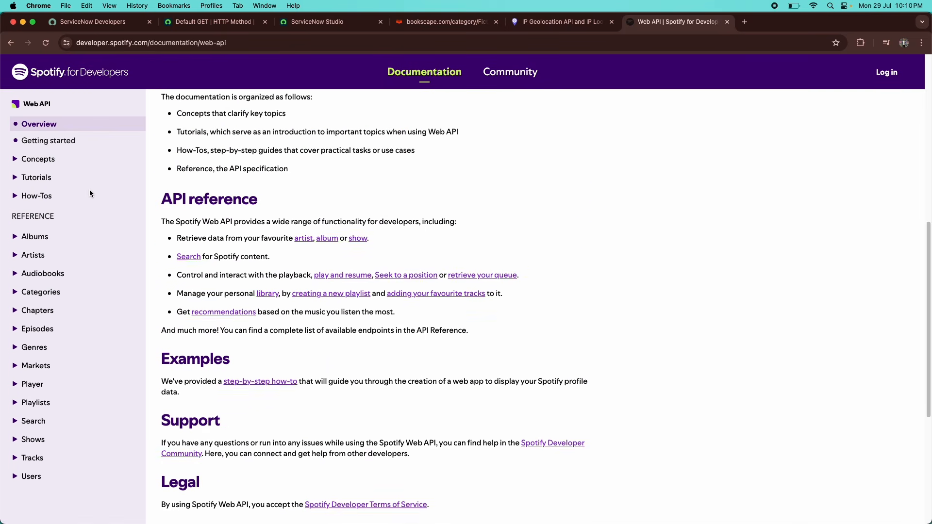
scroll(138, 210, up, 3)
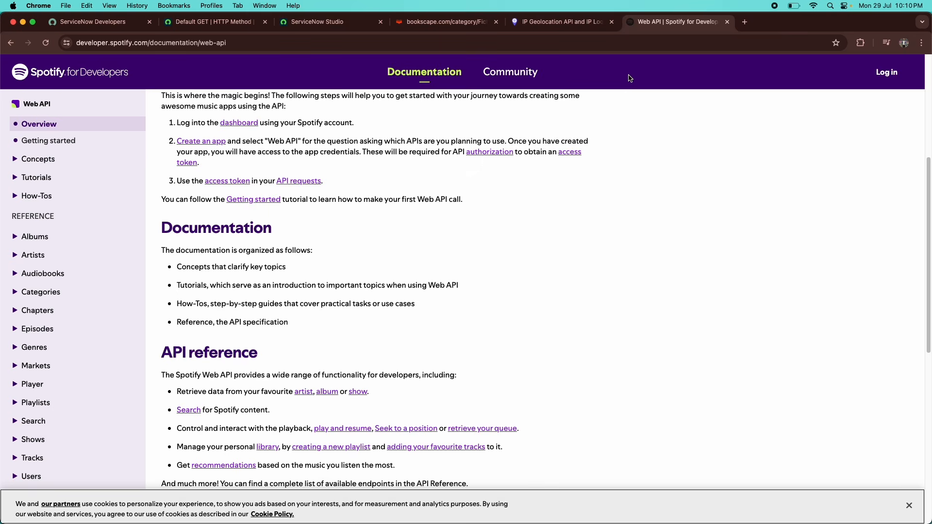
Close the Spotify tab to return to the IP Geolocation API documentation.
click(727, 22)
scroll(473, 213, down, 3)
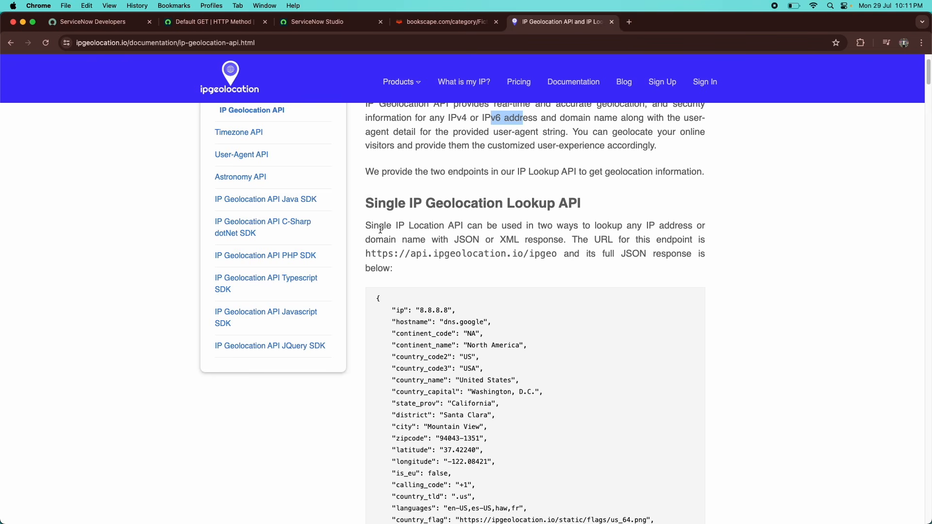
triple_click(433, 201)
click(424, 211)
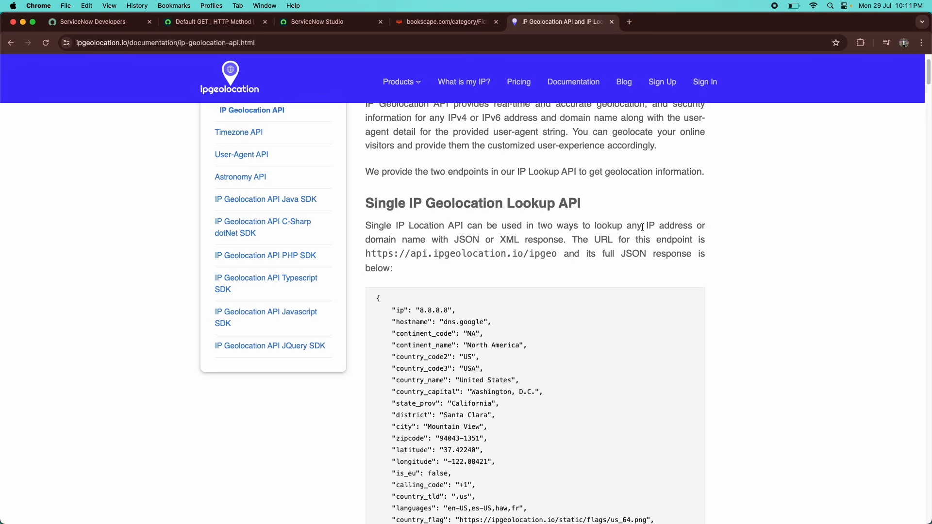
drag(642, 227, 677, 226)
double_click(366, 241)
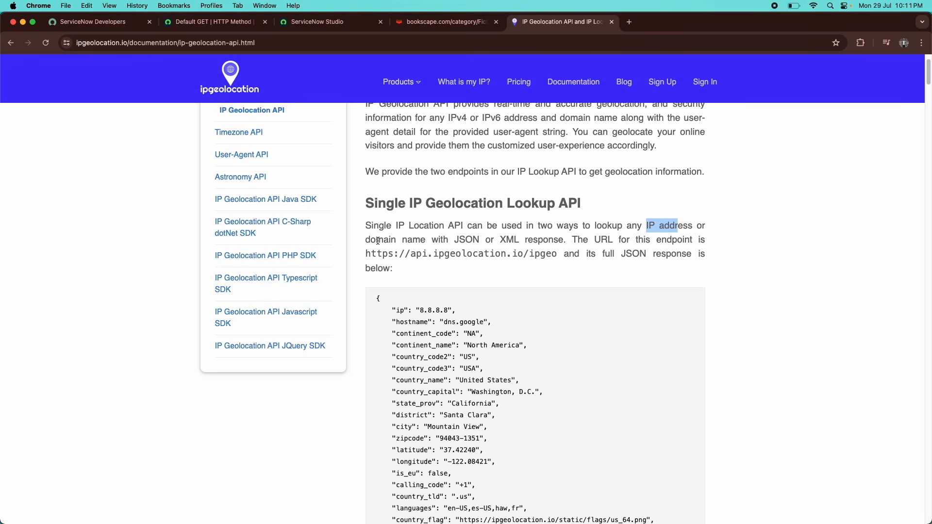
drag(371, 240, 432, 240)
click(443, 241)
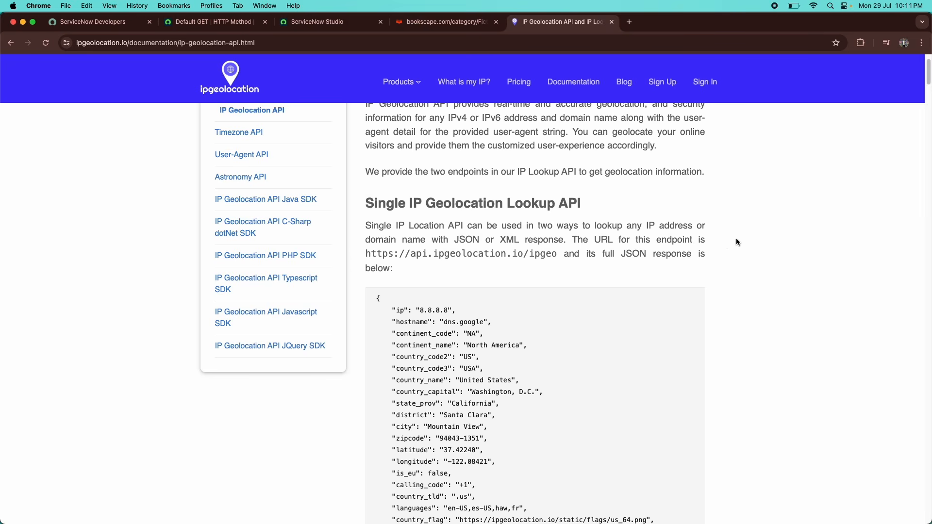
drag(654, 238, 698, 234)
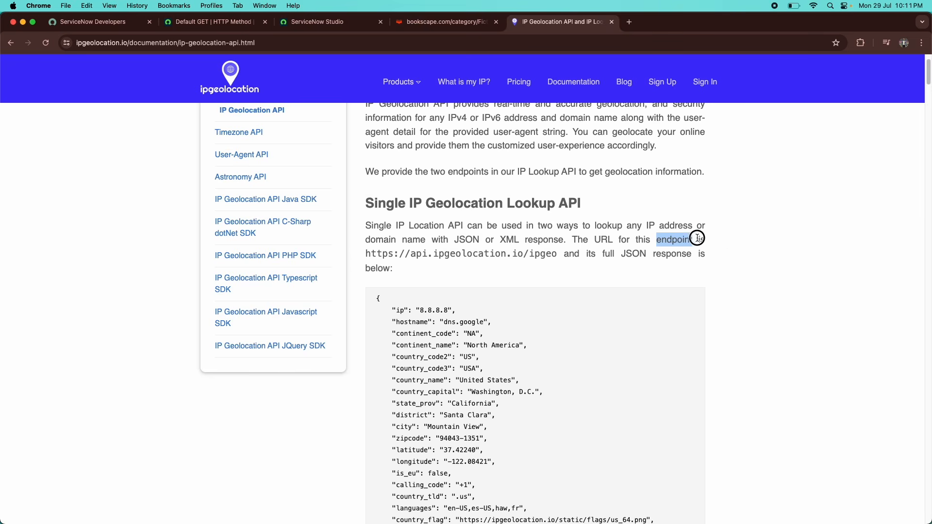
click(672, 243)
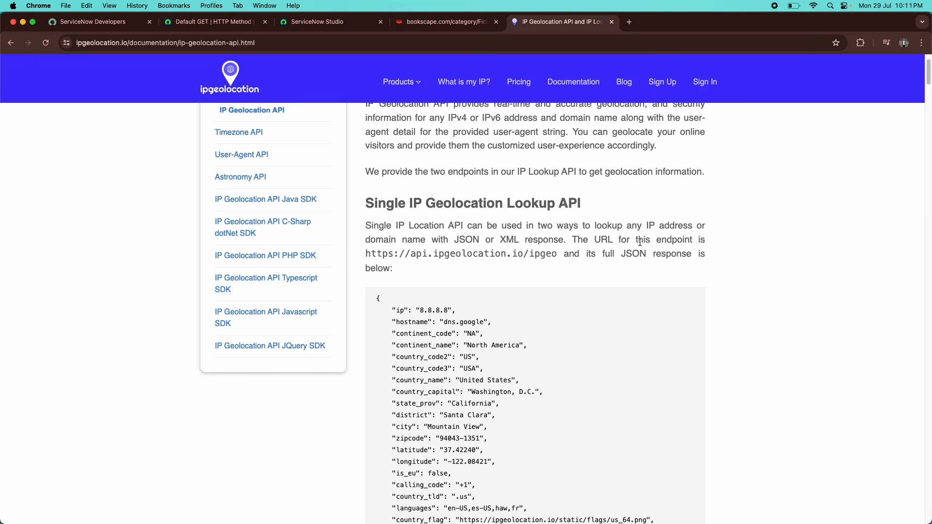
drag(366, 254, 563, 254)
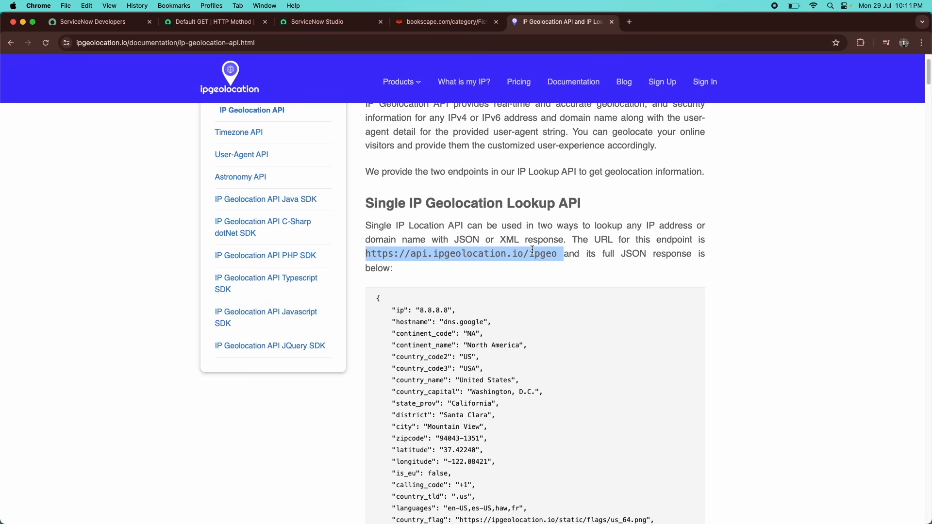
scroll(545, 250, down, 2)
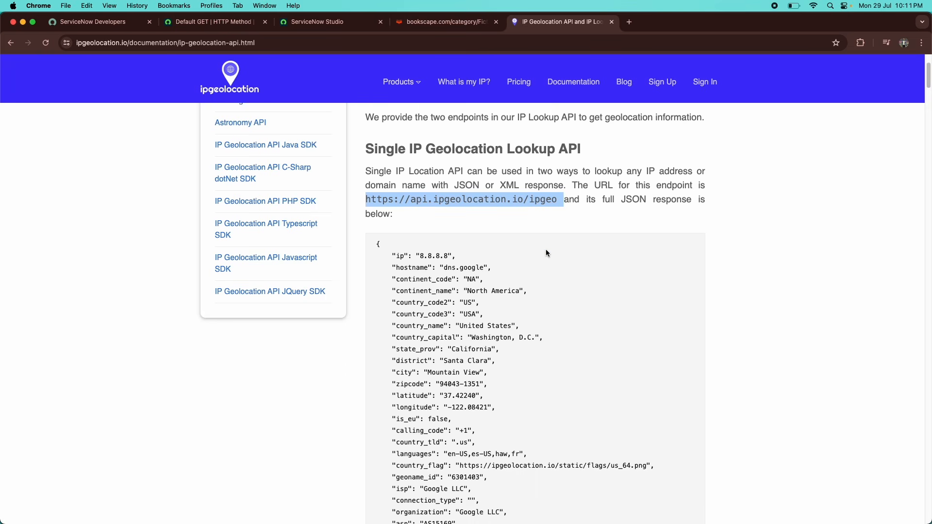
drag(396, 252, 483, 336)
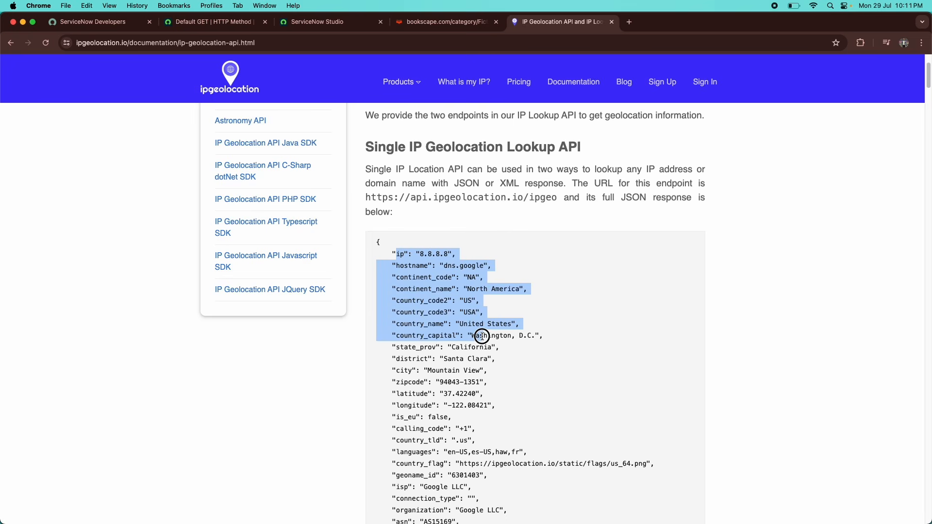
double_click(418, 270)
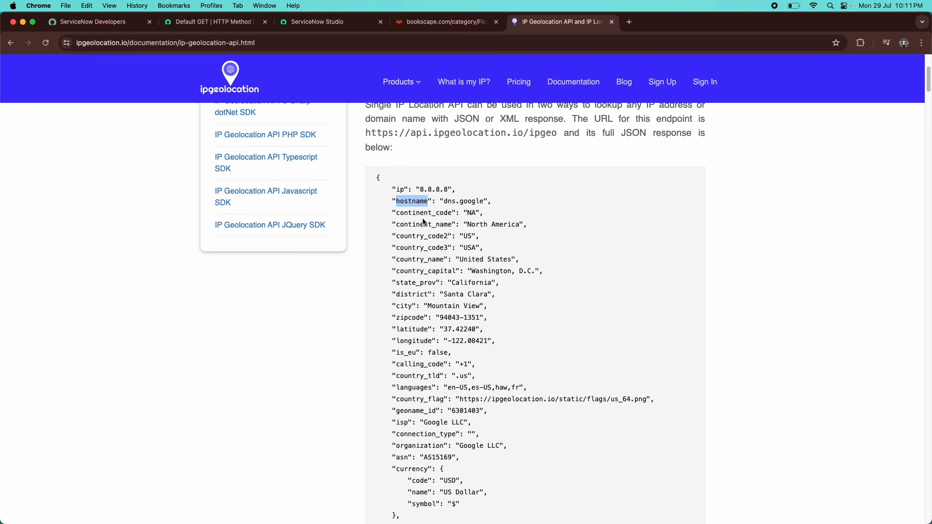
double_click(424, 223)
click(458, 214)
double_click(427, 191)
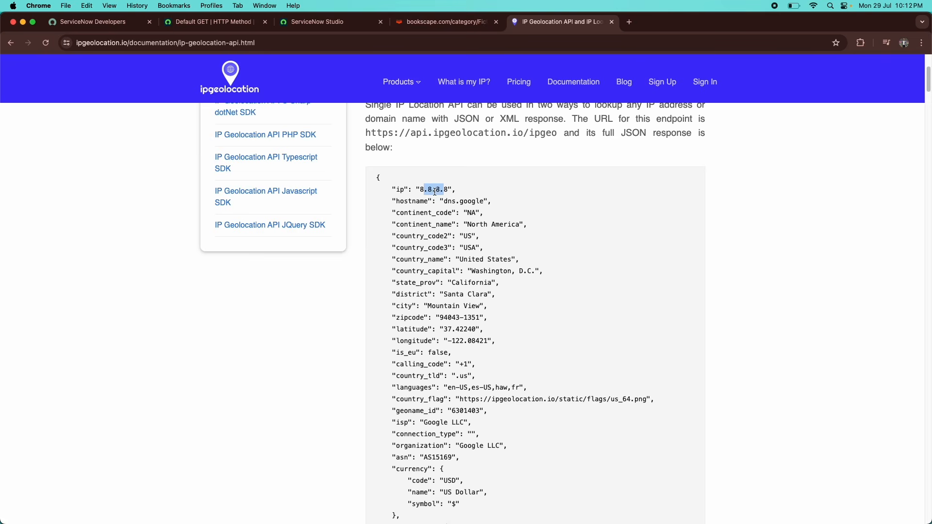
drag(453, 191, 419, 190)
scroll(379, 257, down, 3)
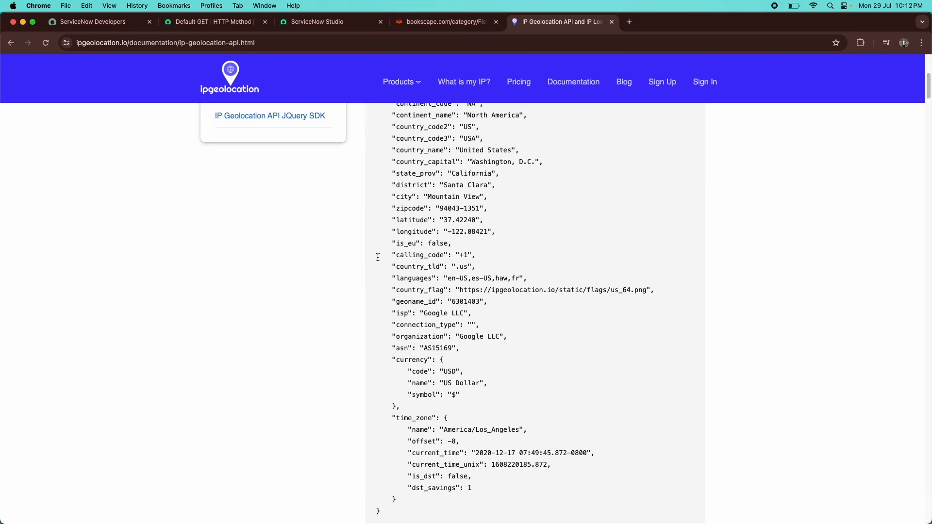
scroll(378, 257, down, 10)
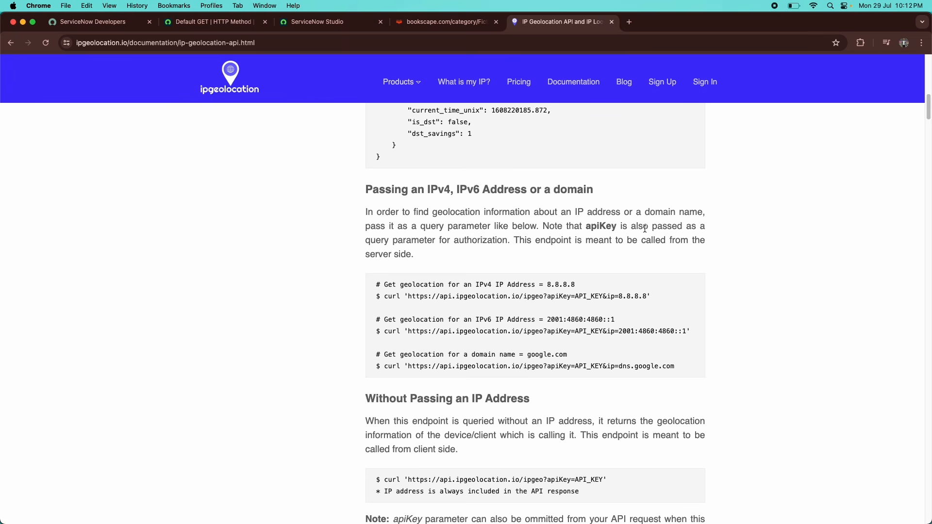
scroll(490, 320, up, 10)
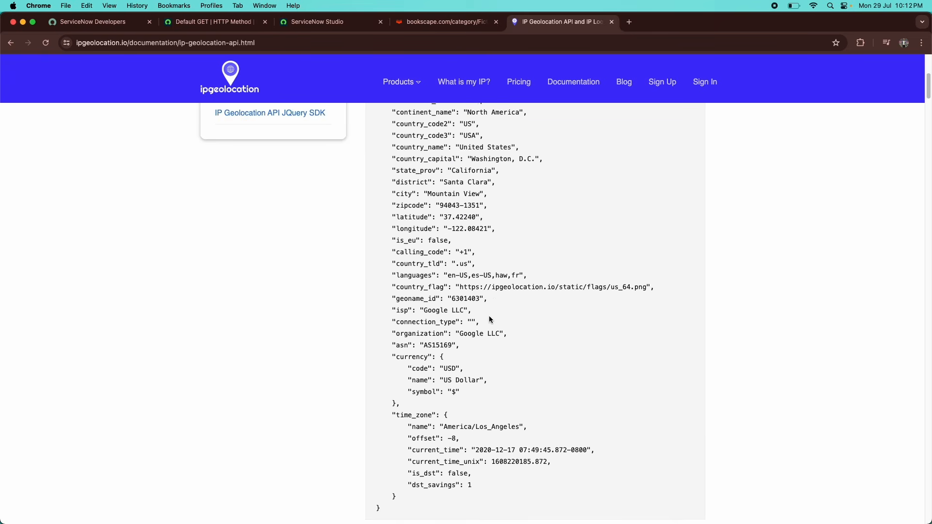
scroll(491, 320, up, 8)
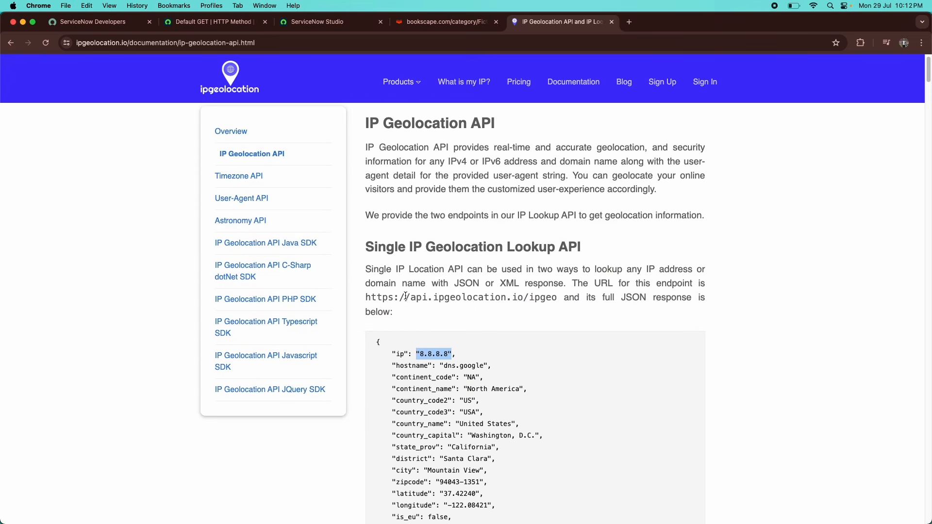
drag(365, 298, 557, 301)
scroll(500, 325, down, 16)
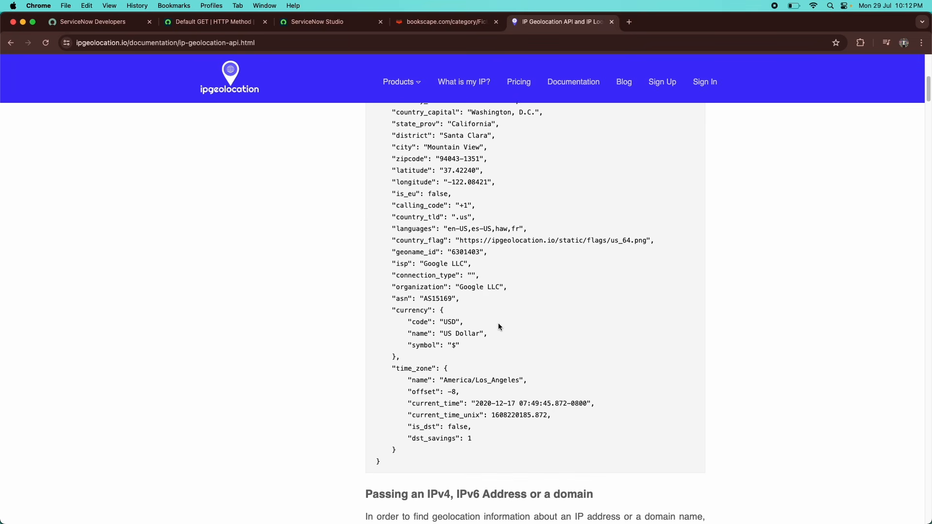
scroll(500, 327, down, 1)
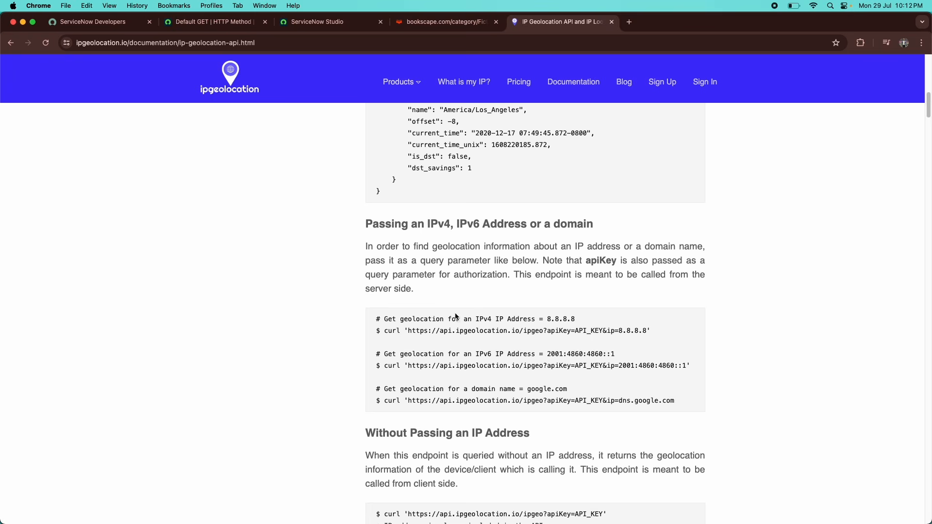
click(409, 331)
drag(412, 331, 552, 331)
click(547, 332)
drag(547, 332, 580, 332)
click(579, 332)
Create the scoped app IpLookup and open it in Studio via Continue in Studio (Advanced).
click(298, 25)
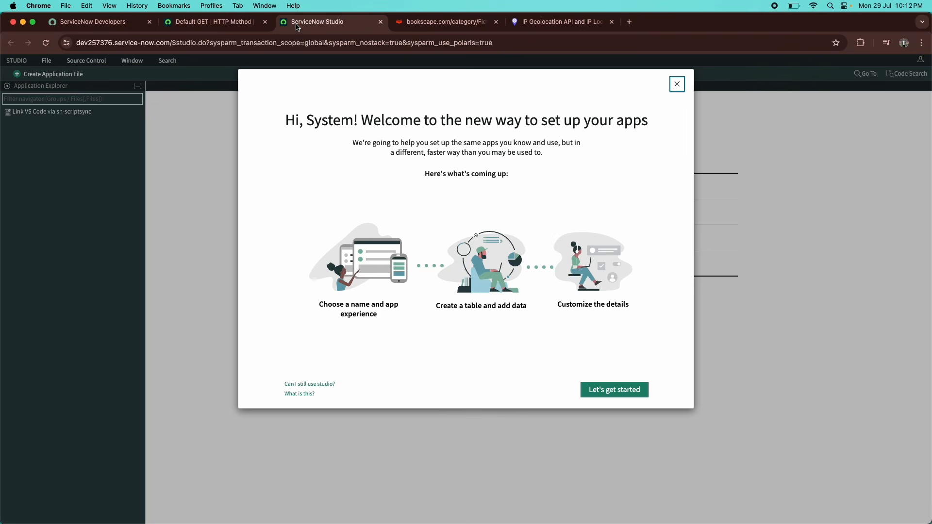
click(606, 390)
click(383, 214)
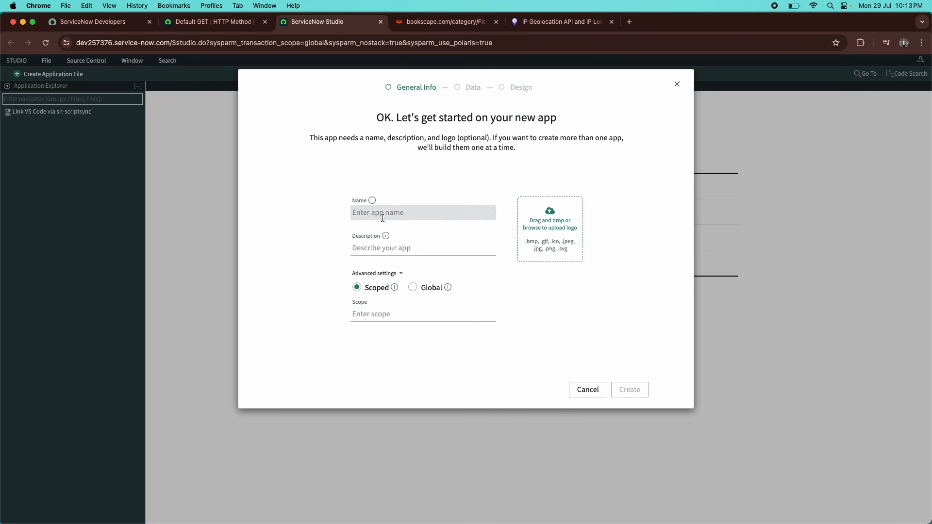
text(I)
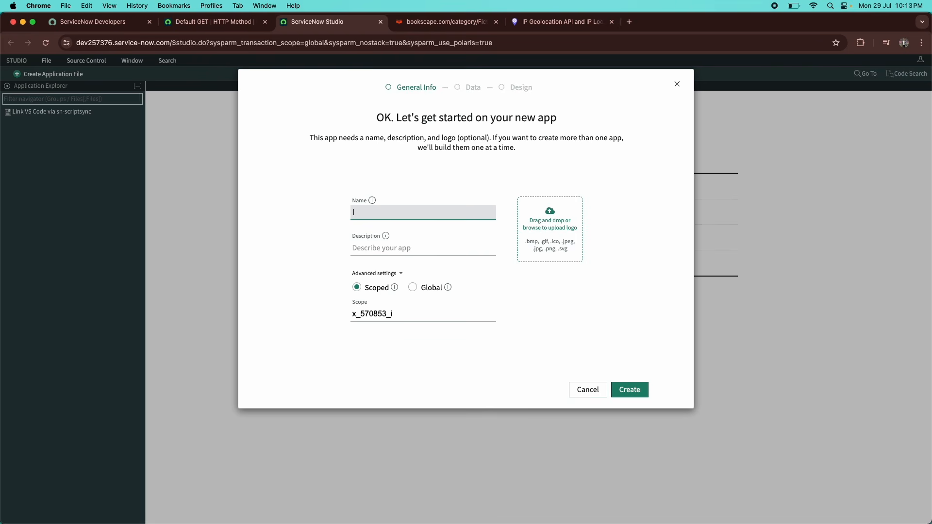
text(P)
key(BackSpace)
text(pLookup)
click(630, 390)
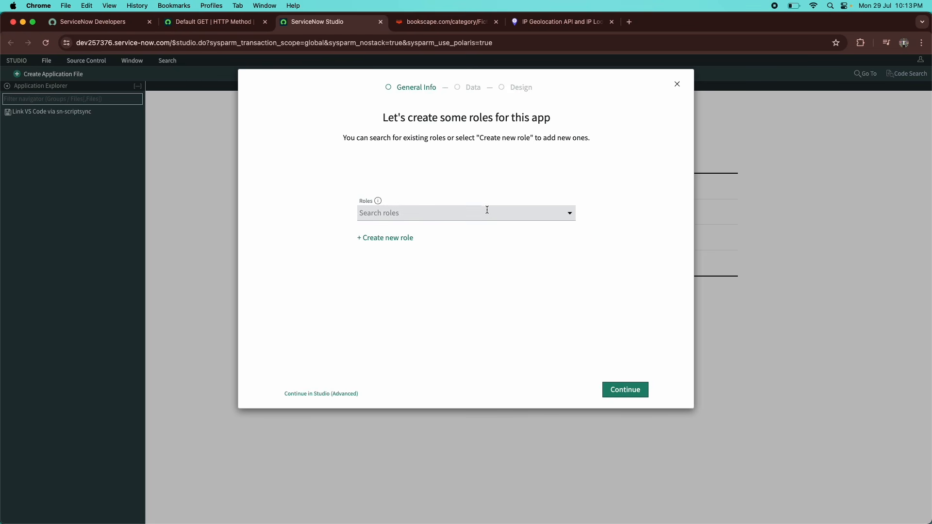
click(302, 394)
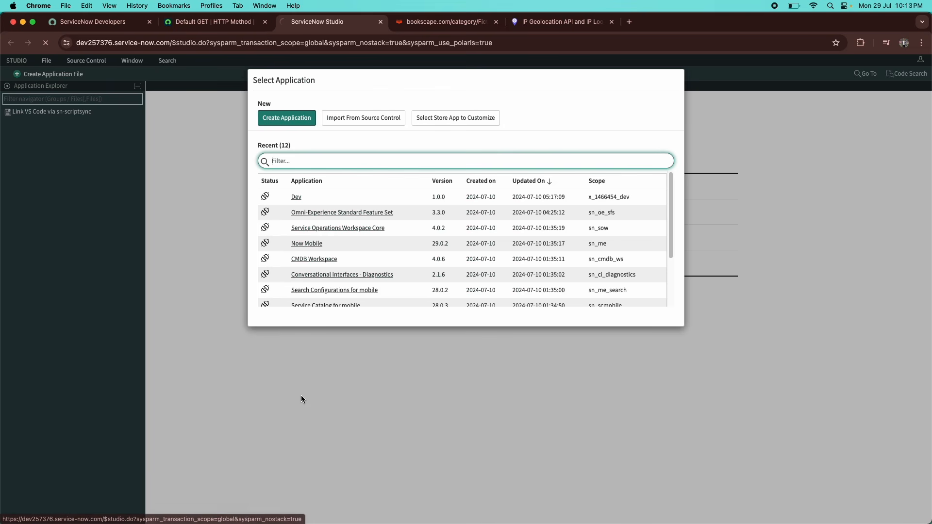
click(302, 197)
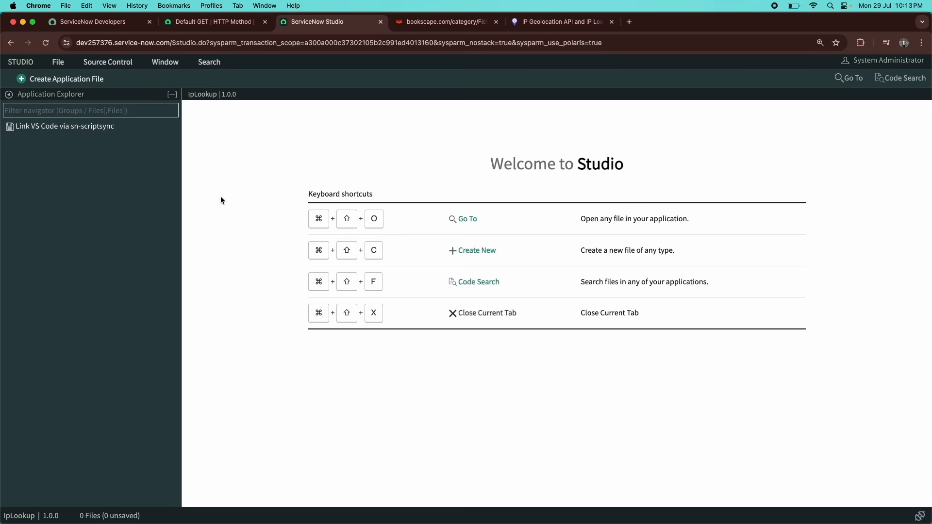
Add a REST Message file to IpLookup through Create Application File filtered by 'res'.
click(77, 81)
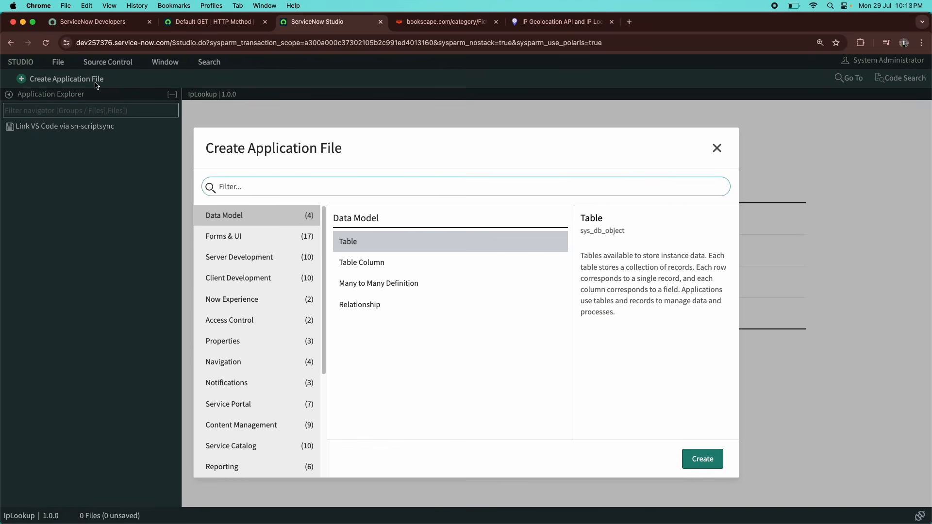
text(rest)
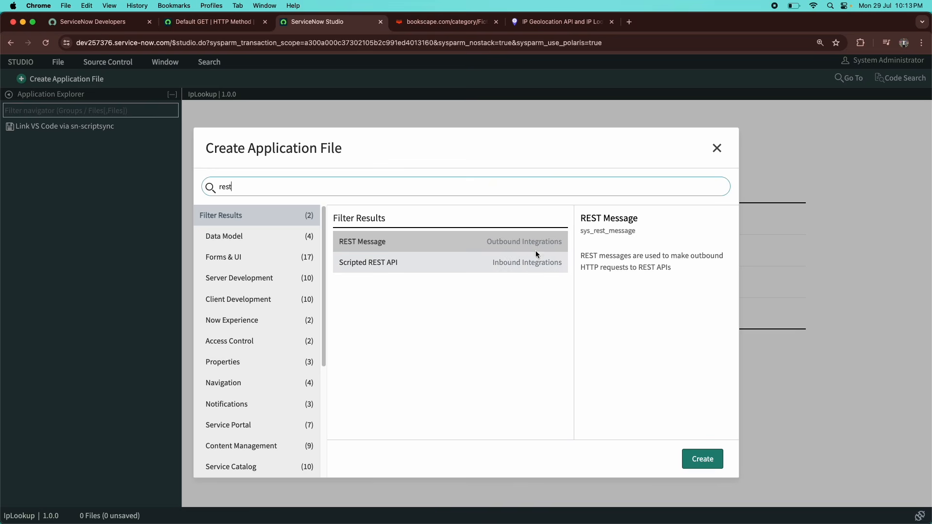
click(692, 463)
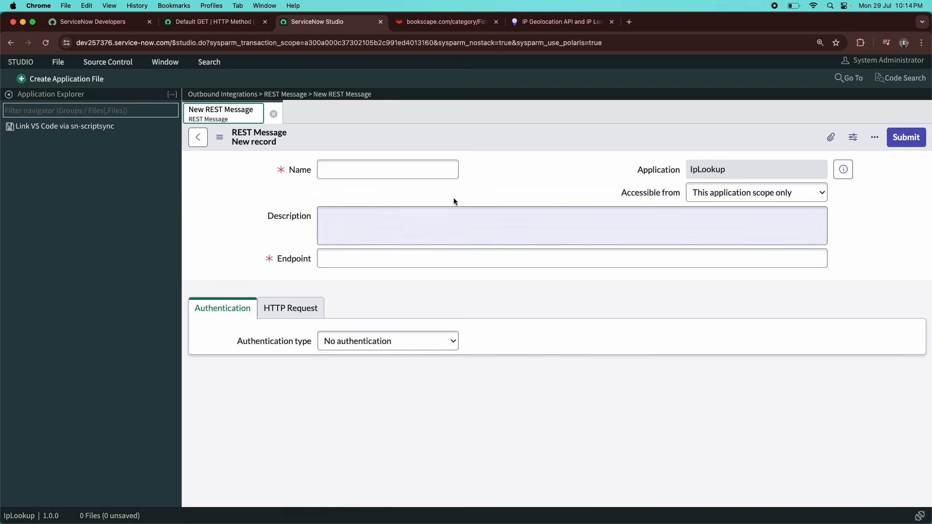
Name the new REST Message ipLookup and move to the Endpoint field.
click(403, 175)
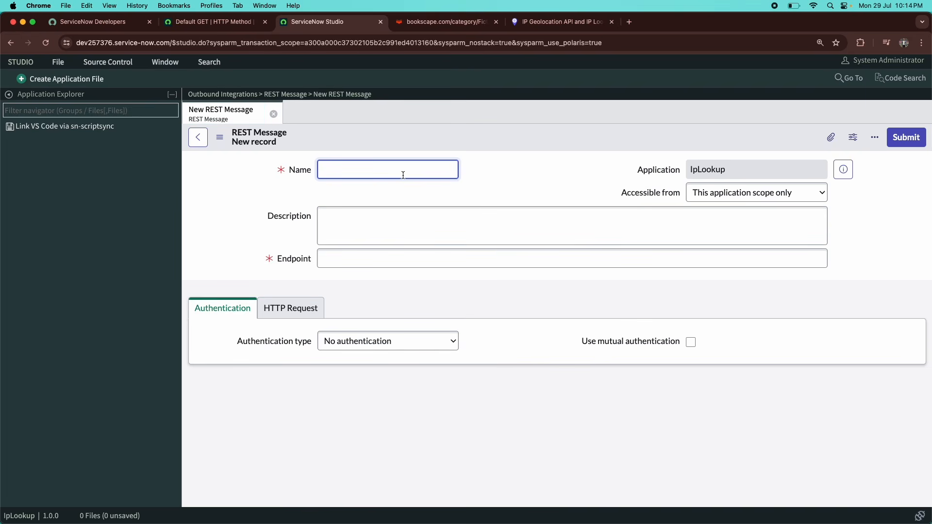
text(iplooku)
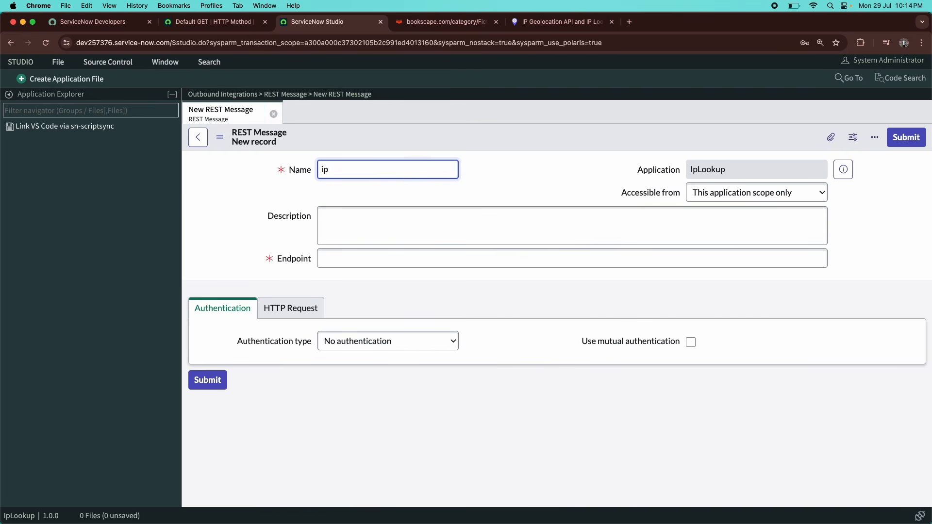
key(BackSpace)
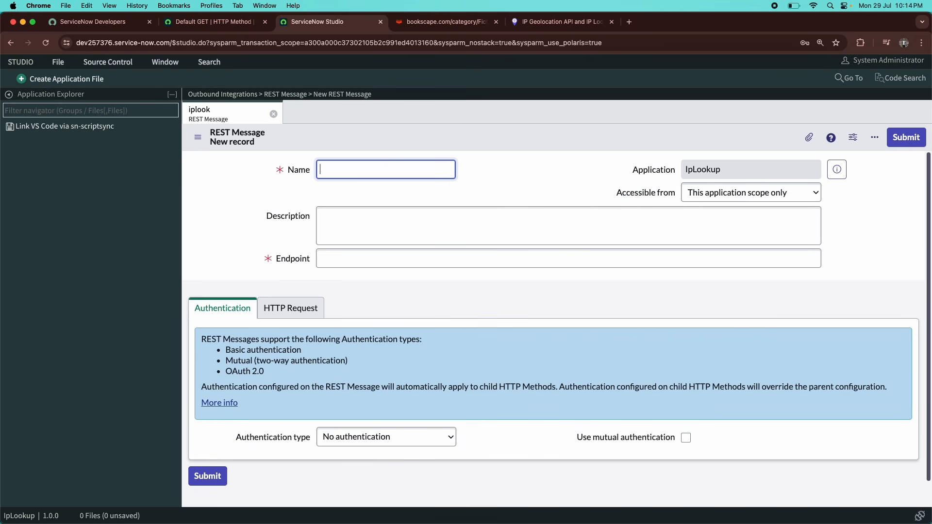
text(ipLookup)
click(411, 218)
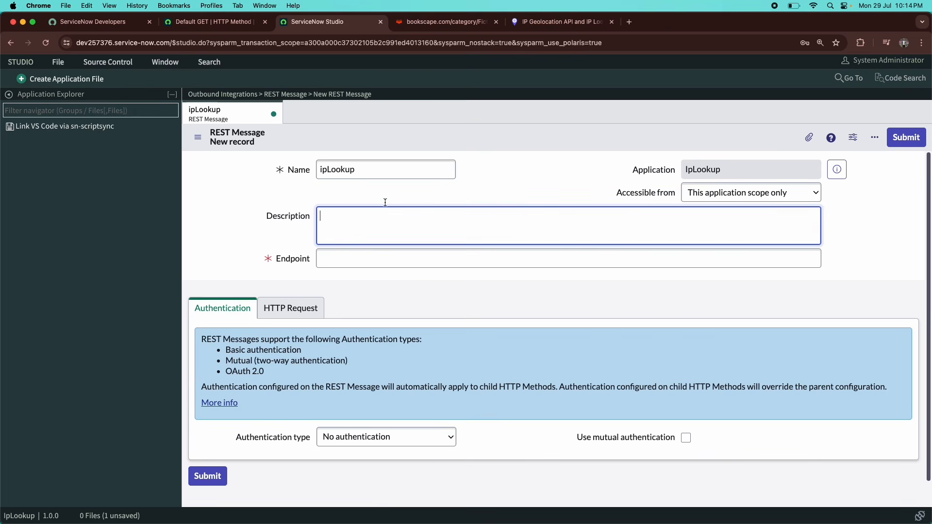
click(392, 262)
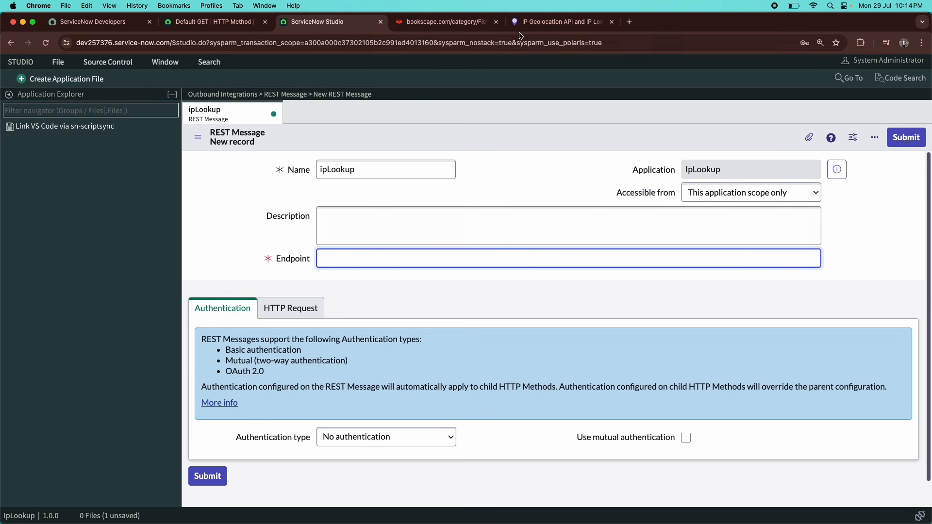
click(550, 28)
scroll(427, 182, up, 8)
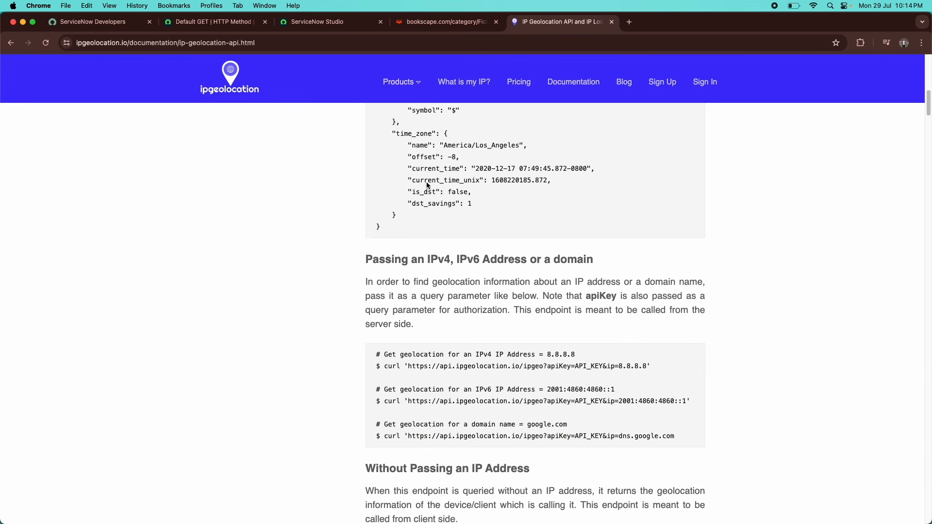
scroll(427, 182, up, 3)
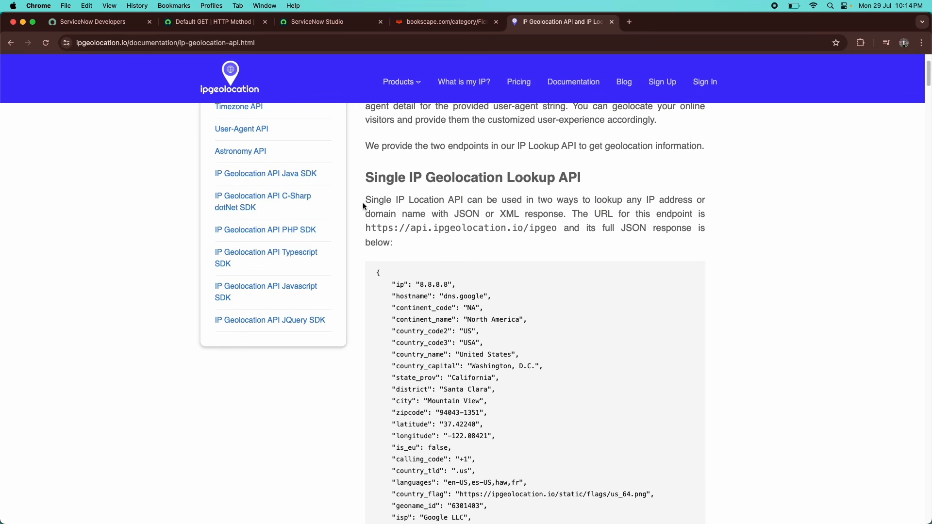
drag(366, 229, 557, 229)
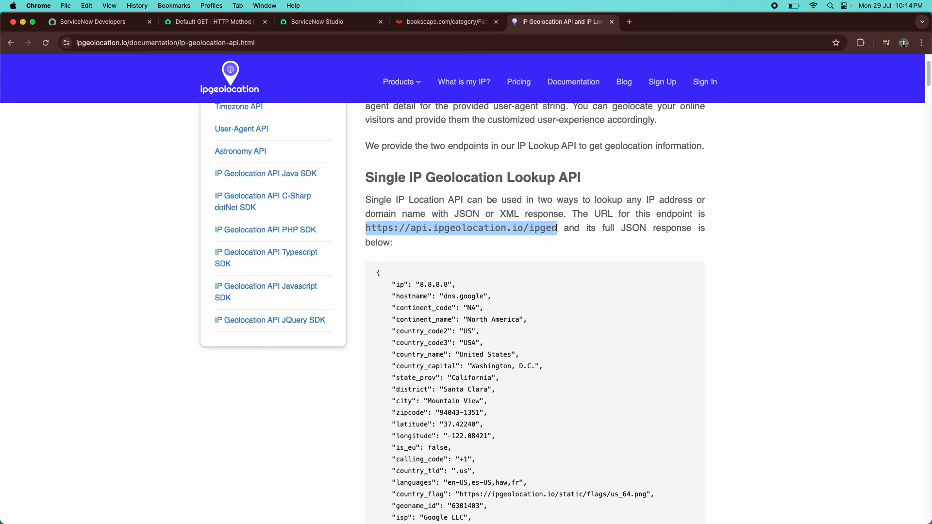
key(super+c)
click(321, 23)
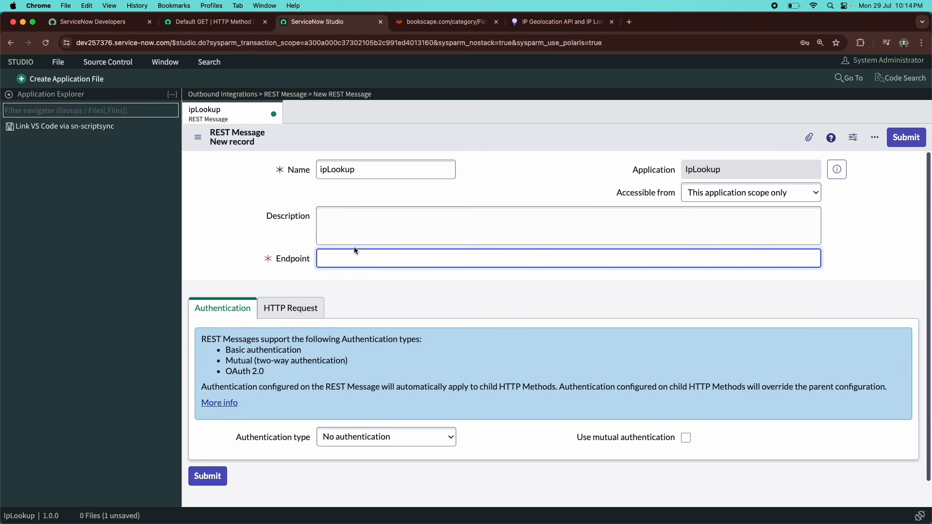
key(super+v)
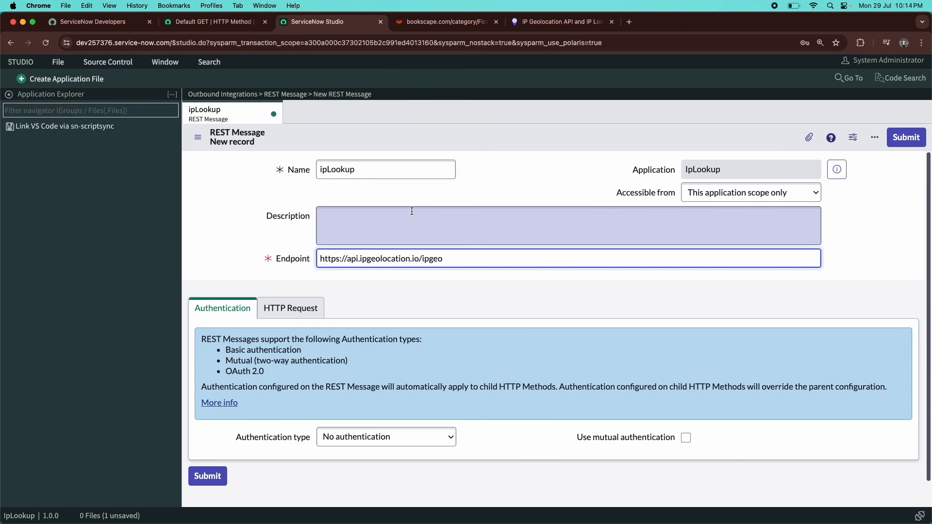
scroll(300, 201, down, 1)
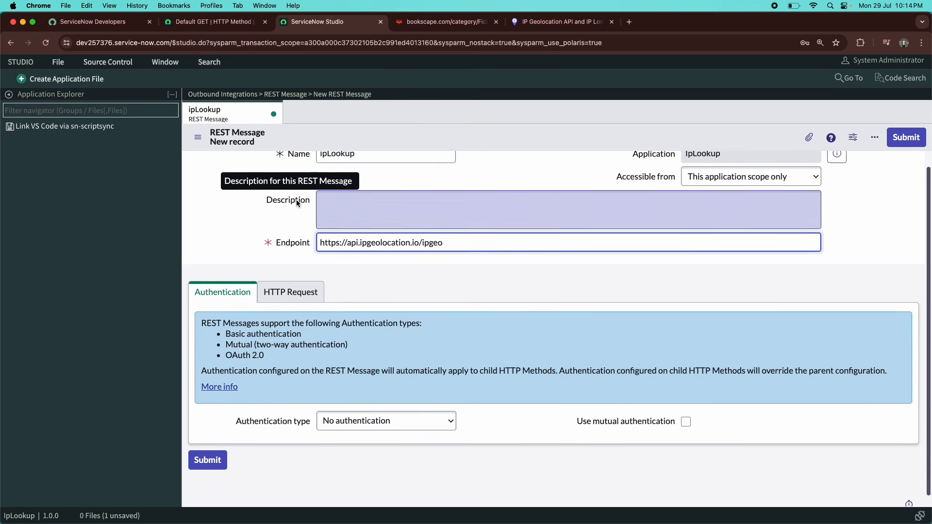
scroll(296, 200, up, 1)
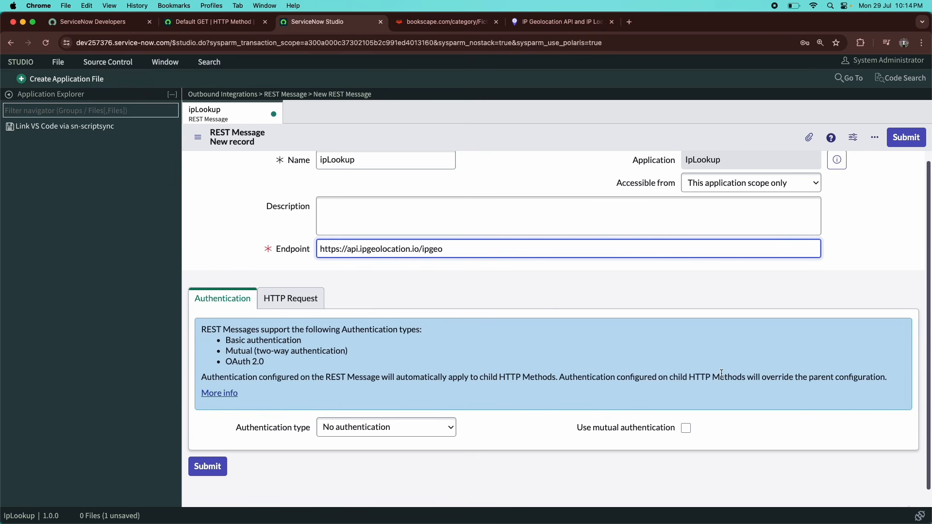
Review the HTTP Request headers and No authentication setting, then submit the ipLookup REST Message.
click(282, 307)
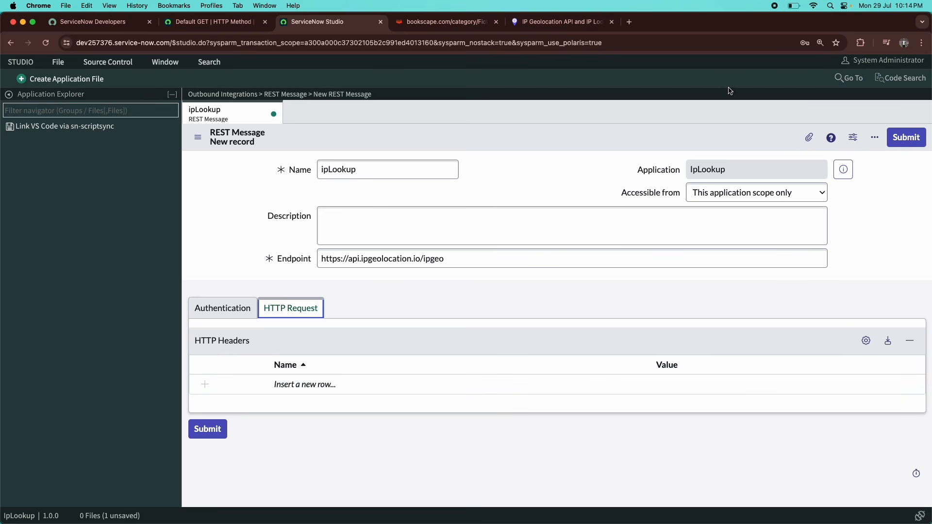
click(547, 22)
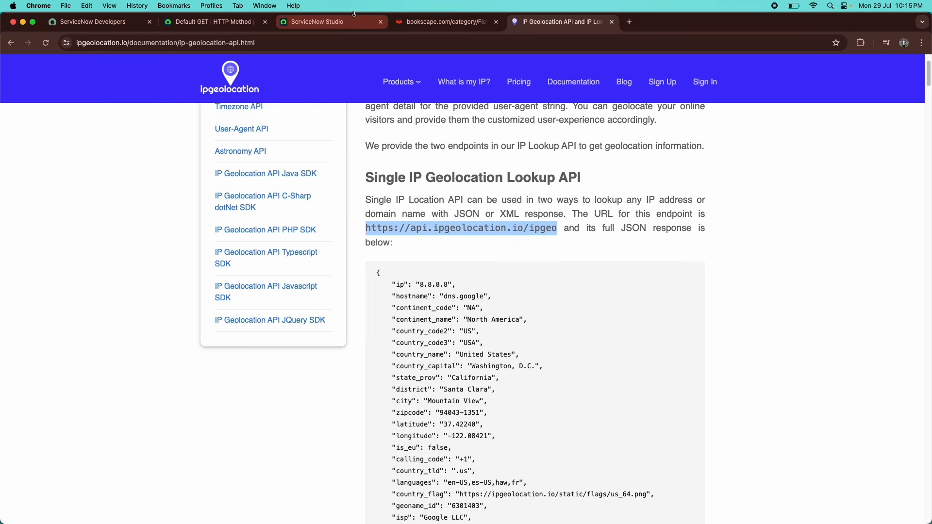
click(334, 28)
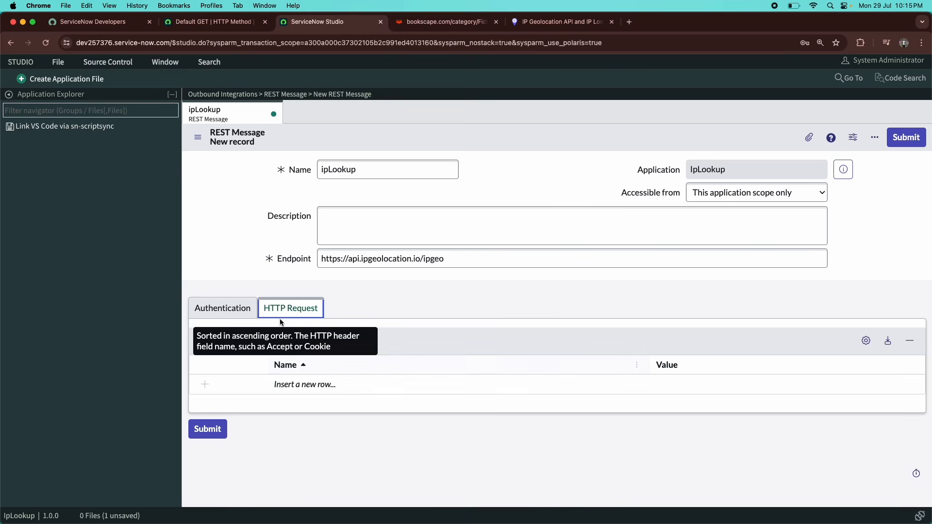
click(234, 316)
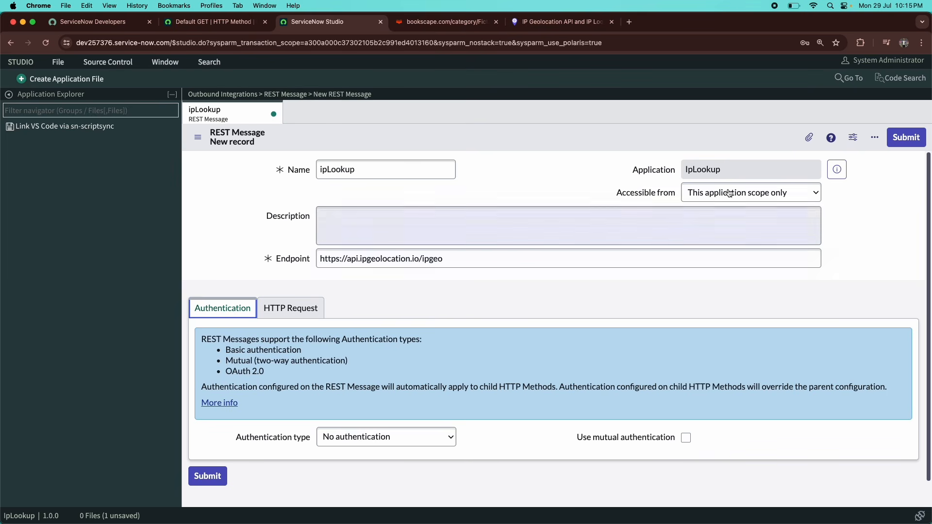
click(900, 138)
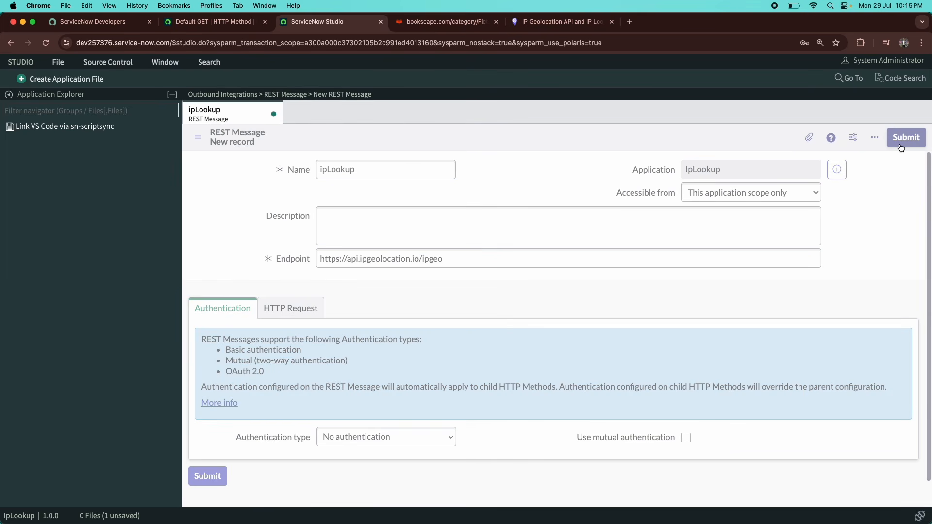
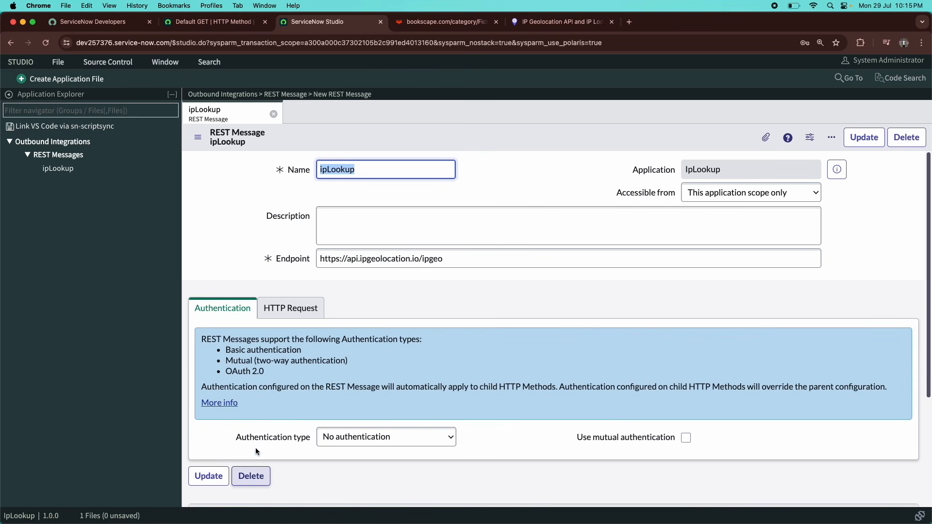
scroll(256, 447, down, 5)
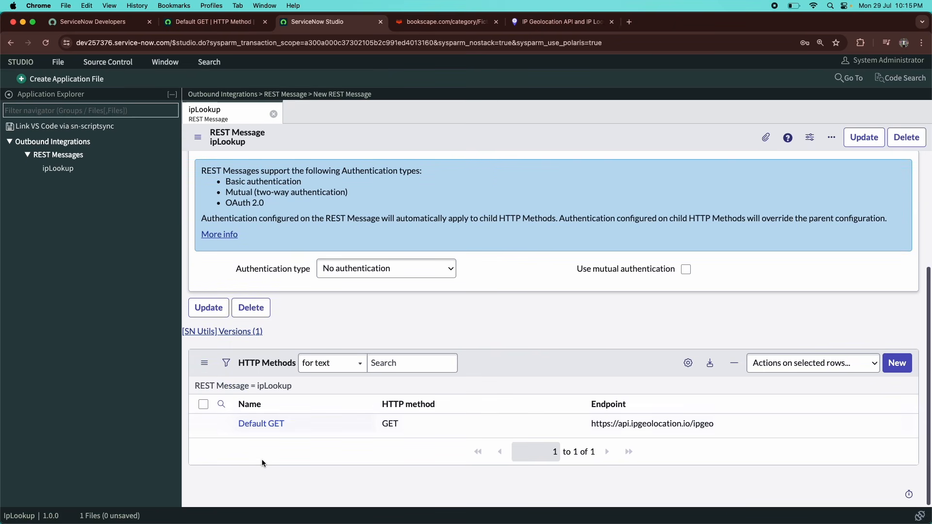
click(262, 423)
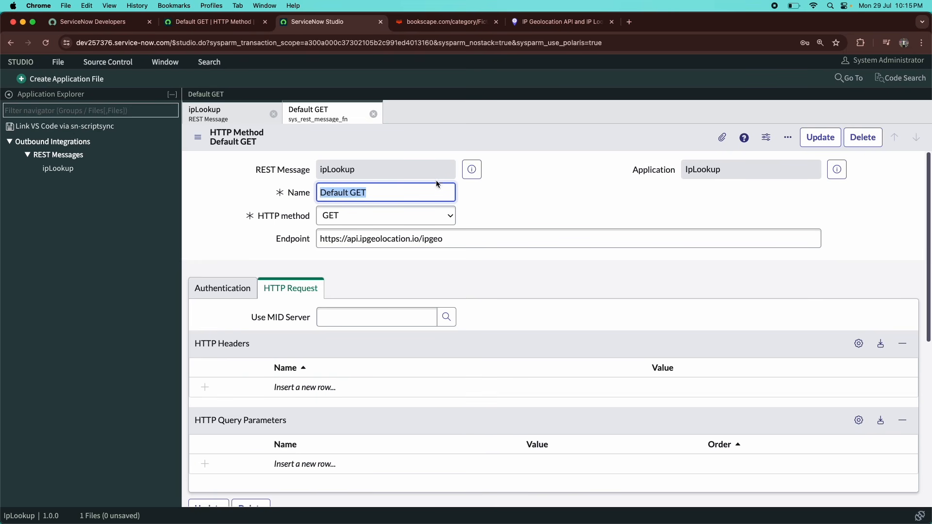
click(457, 241)
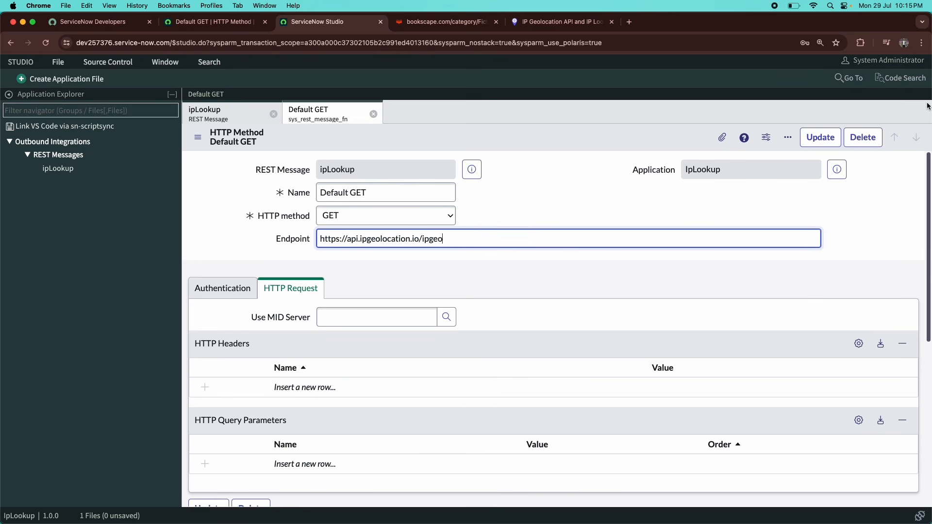
Read the ipgeolocation docs' curl example that passes apiKey and ip as query parameters.
click(568, 24)
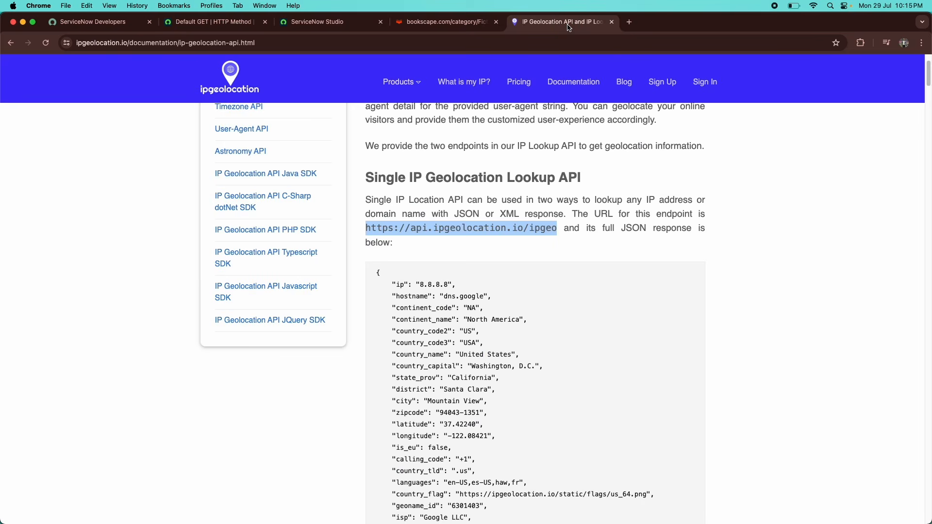
scroll(443, 421, down, 10)
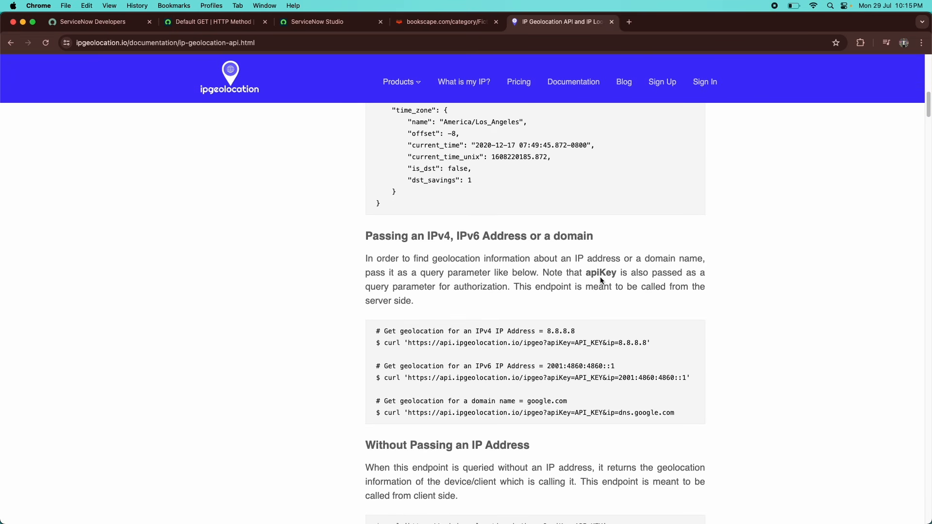
drag(586, 273, 617, 273)
drag(410, 343, 645, 343)
click(392, 365)
click(332, 28)
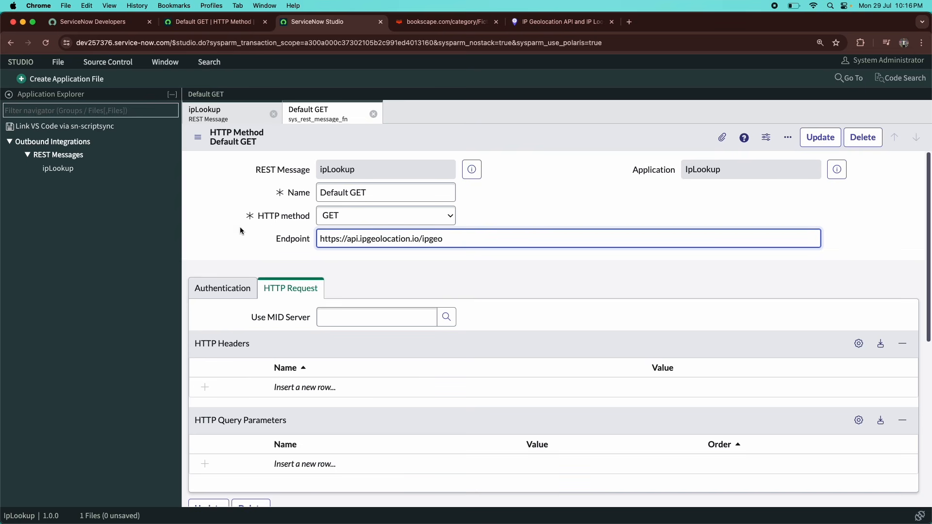
Start a new query parameter row on Default GET and close the unused bookscape tab.
scroll(261, 256, down, 2)
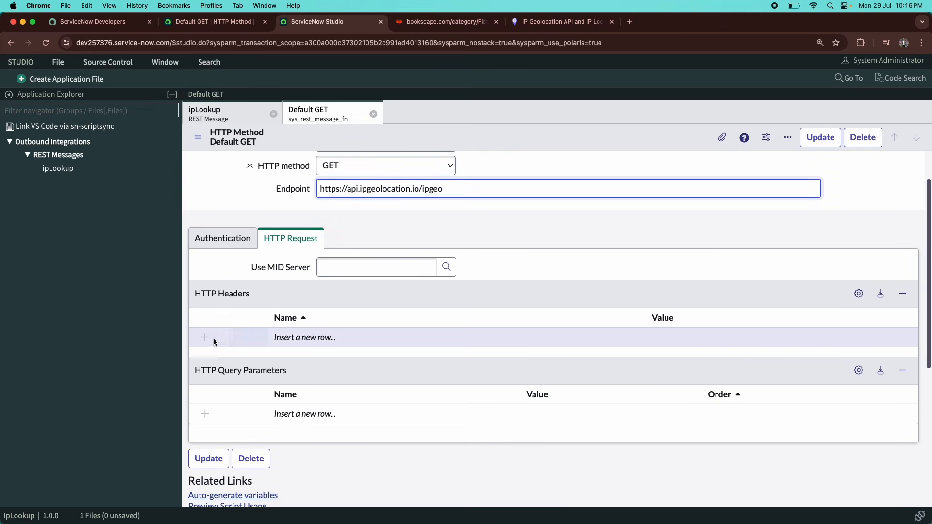
click(295, 415)
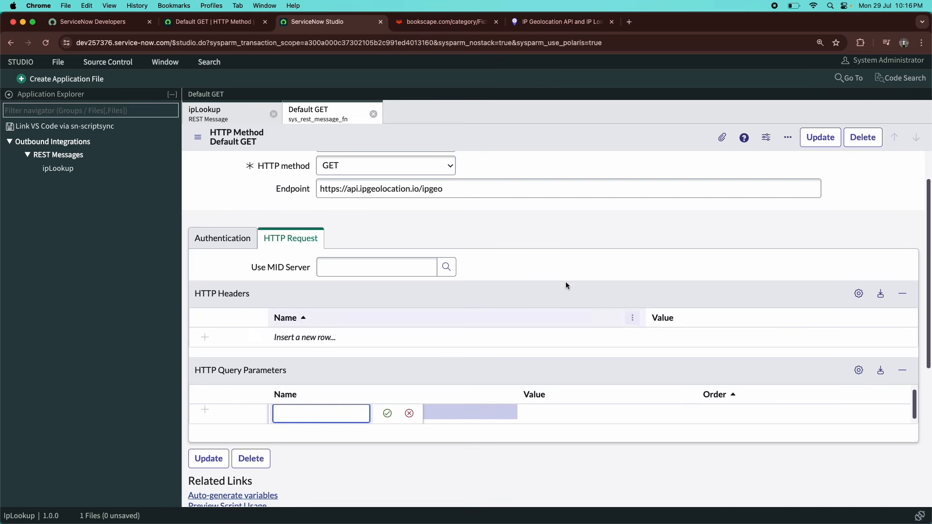
click(562, 22)
click(561, 350)
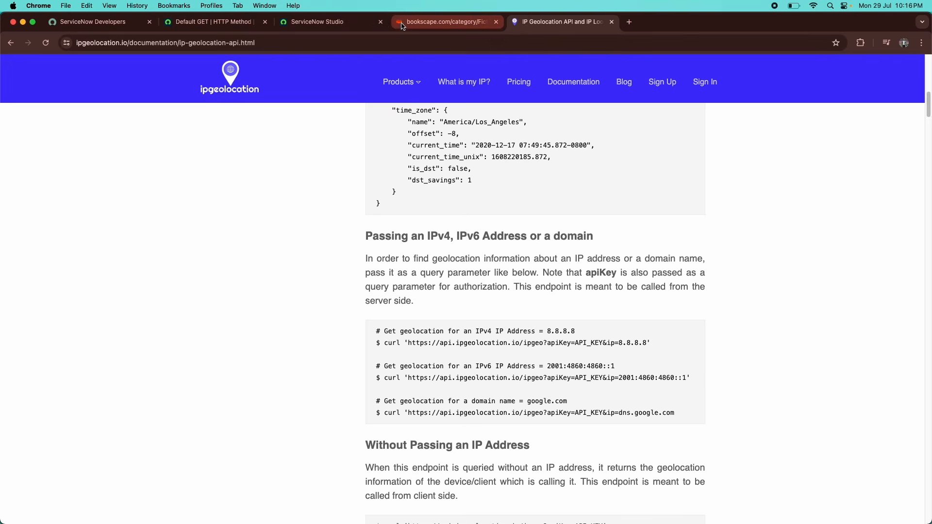
click(335, 23)
click(497, 23)
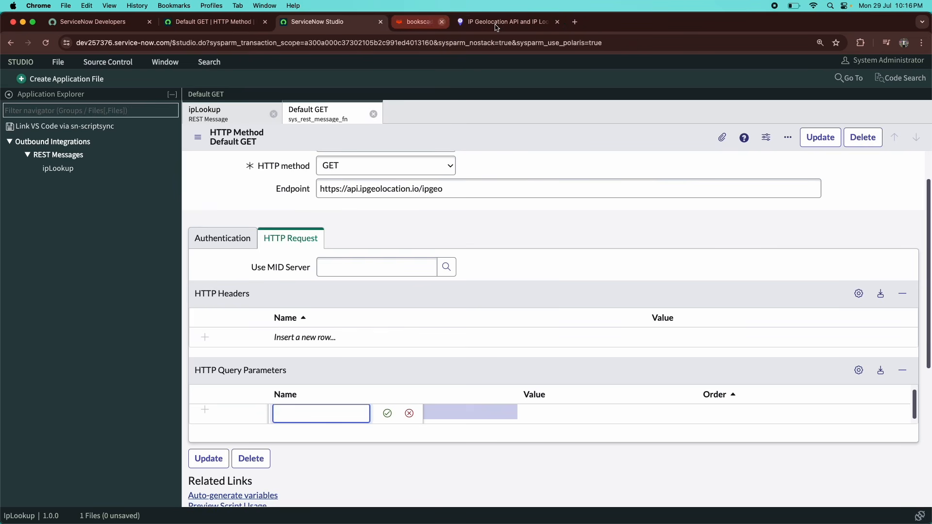
Add an apiKey query parameter whose value is the account's API key.
text(a)
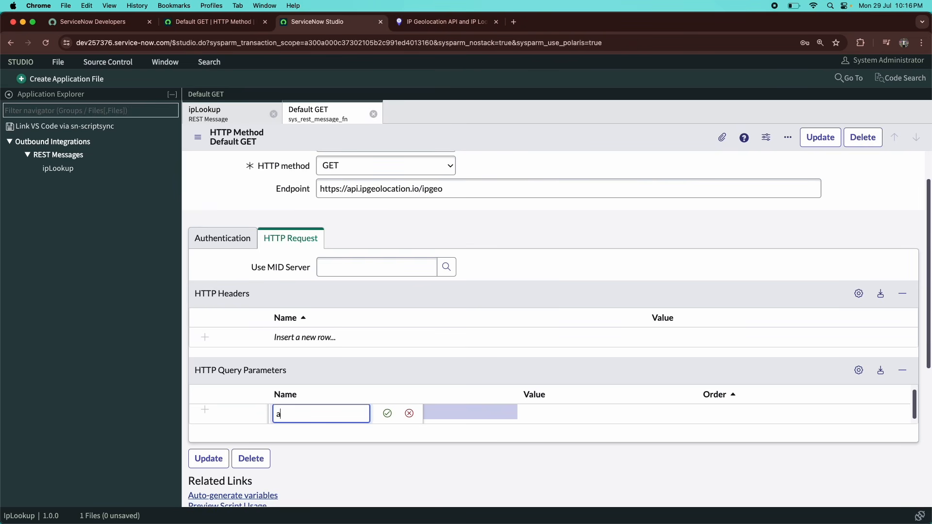
text(piKey)
key(Tab)
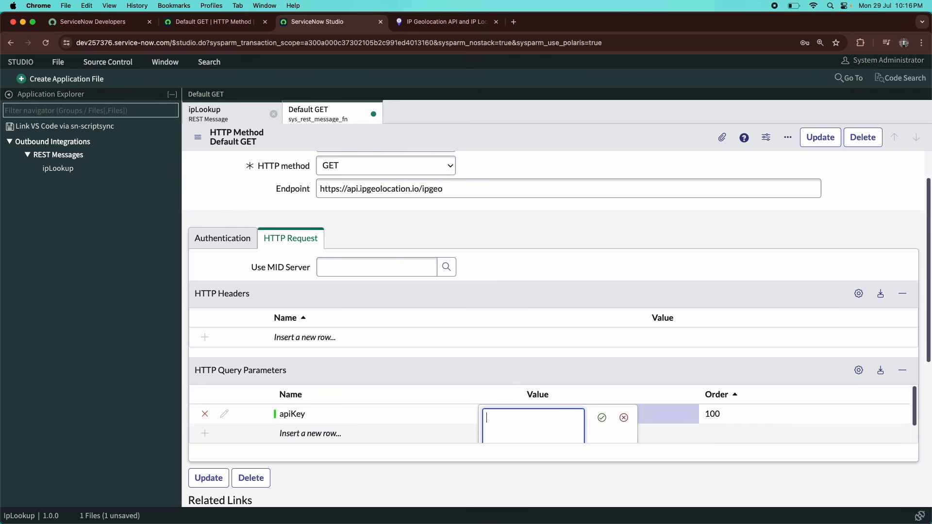
key(super+v)
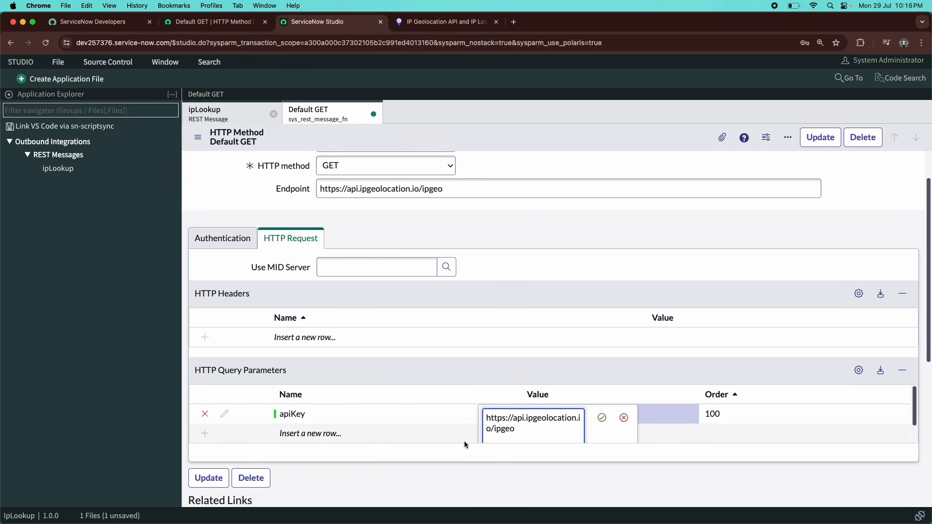
drag(513, 433, 474, 408)
key(BackSpace)
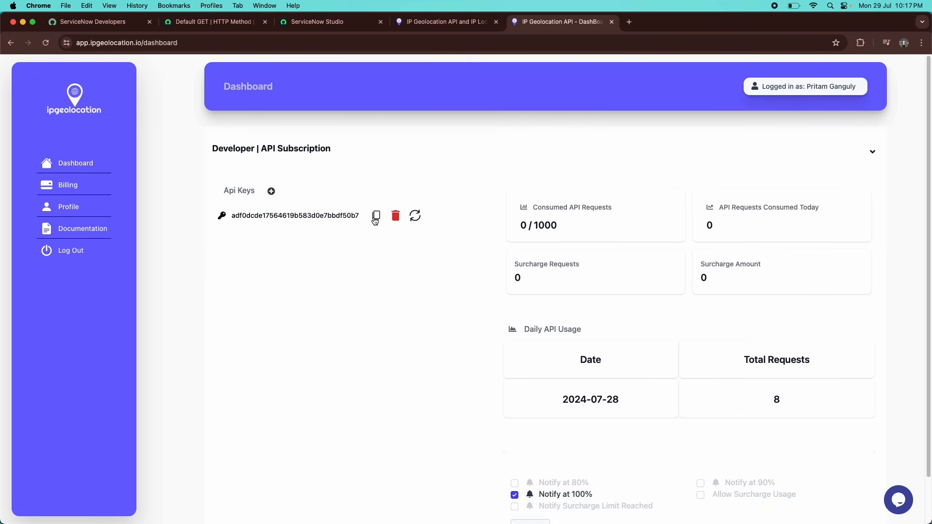
click(377, 216)
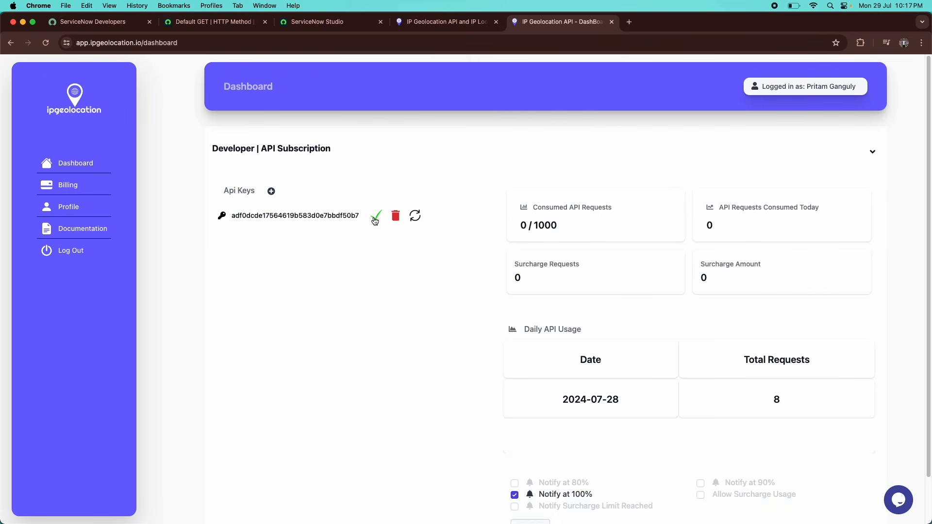
click(330, 29)
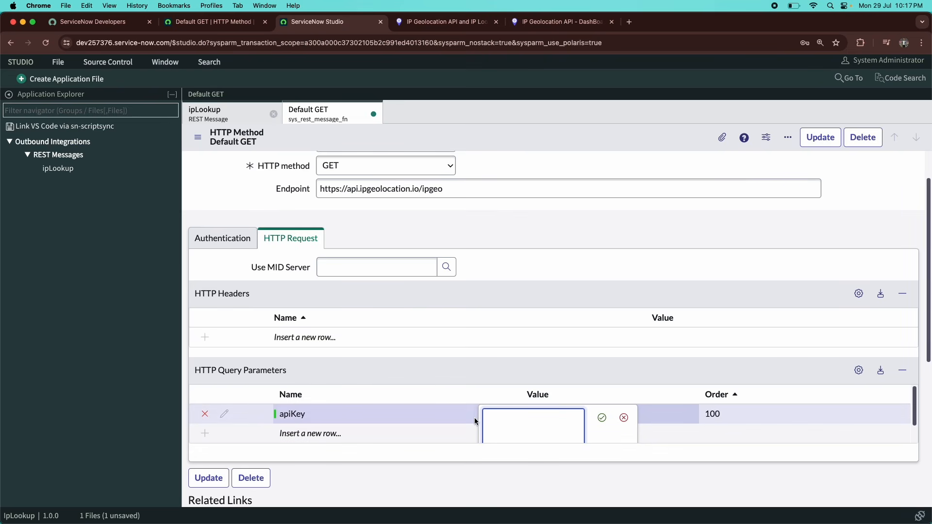
key(super+v)
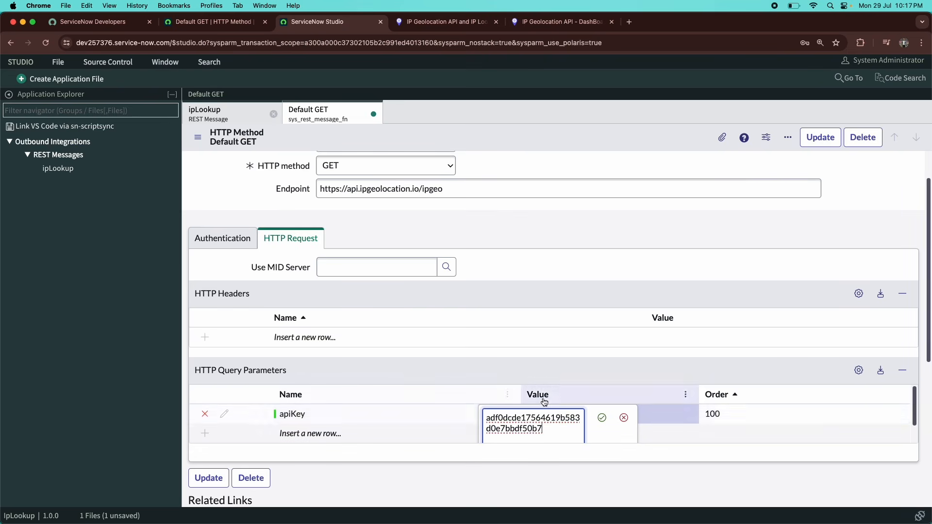
click(602, 418)
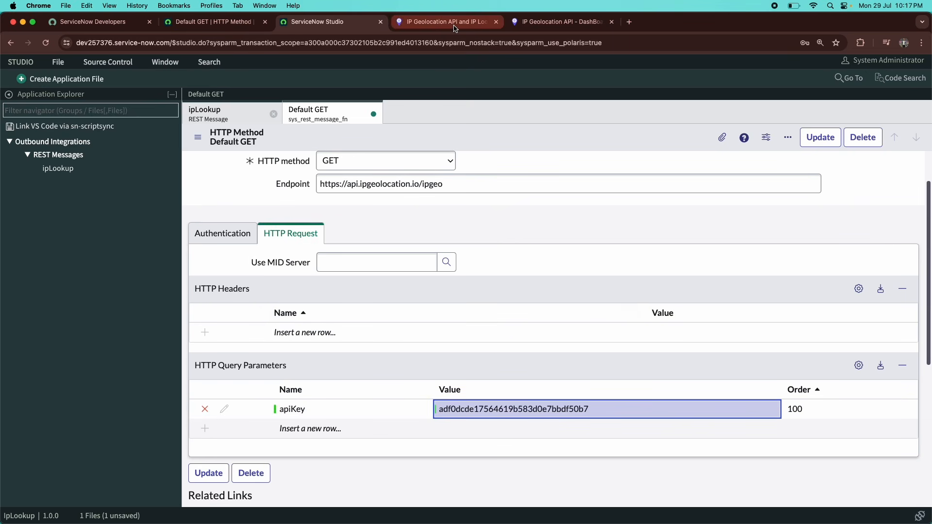
Add an ip query parameter with value 8.8.8.8.
click(446, 22)
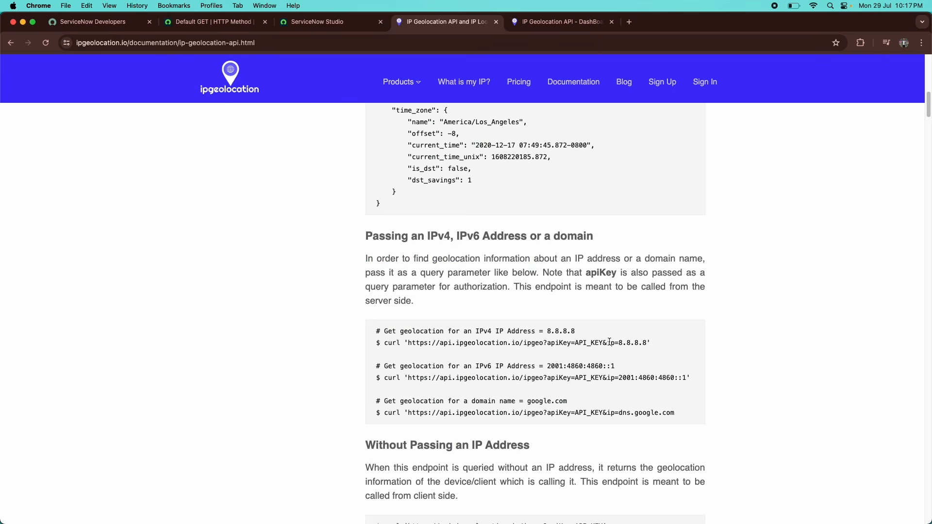
click(342, 21)
click(323, 425)
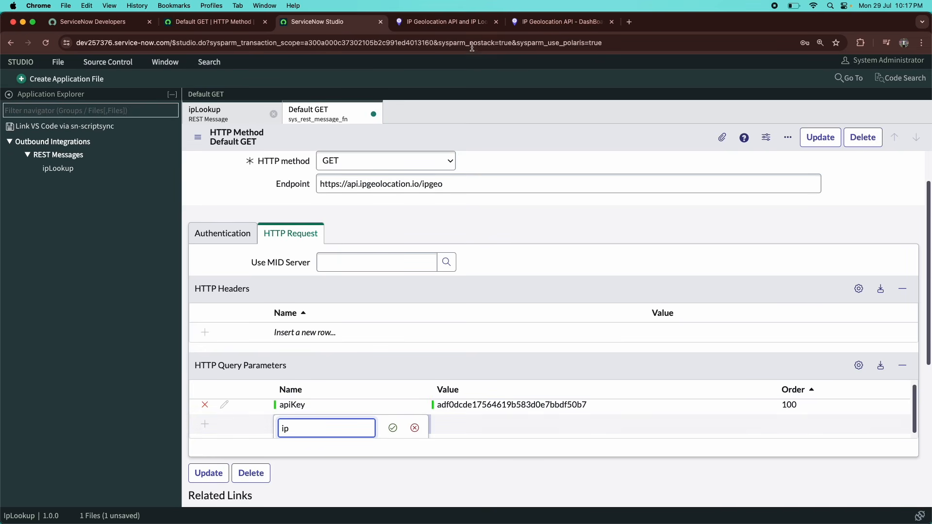
click(461, 24)
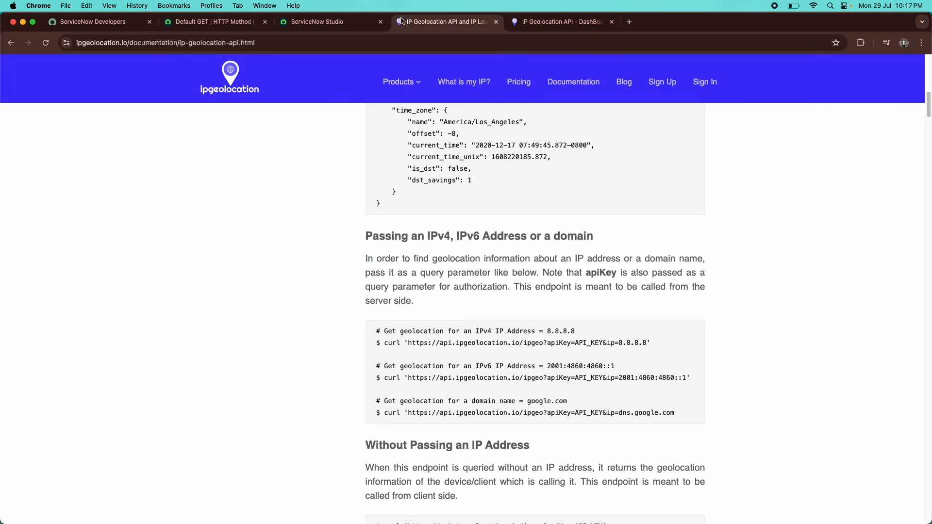
click(348, 22)
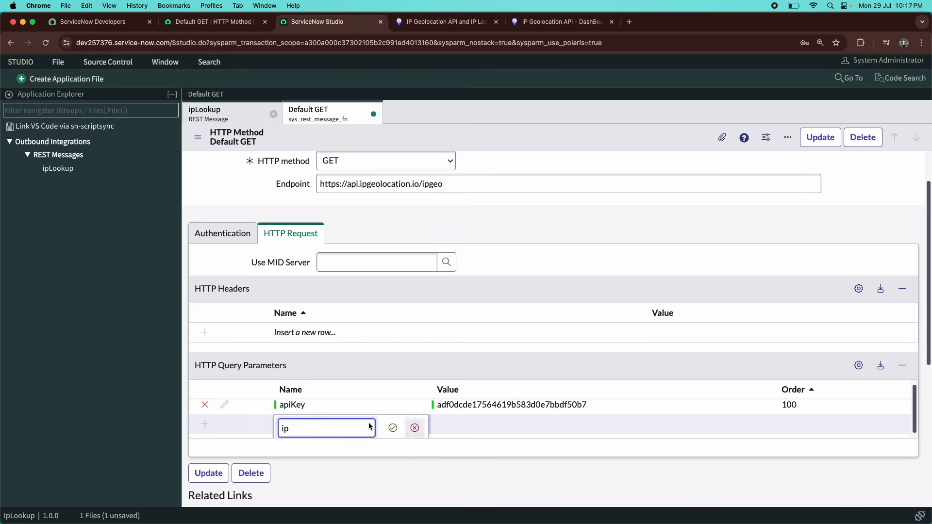
click(391, 428)
double_click(476, 430)
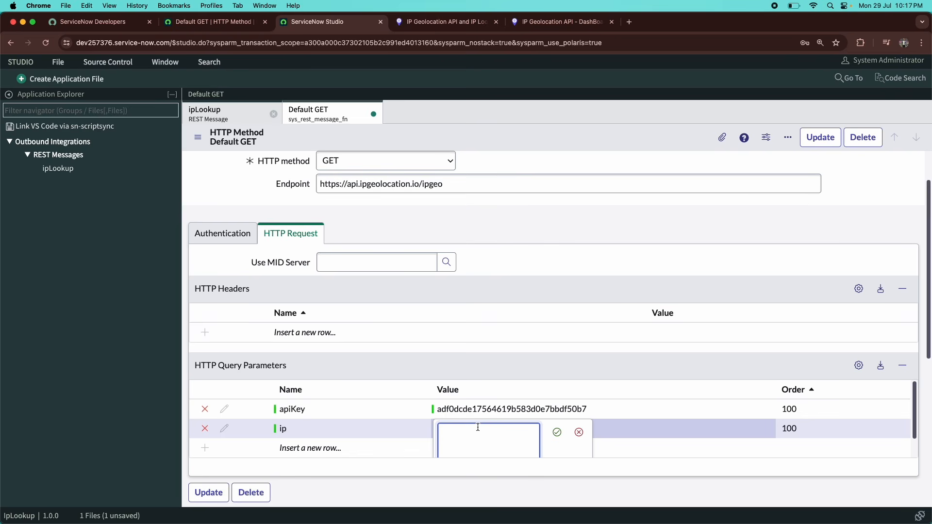
text(8.8.8.8)
click(557, 433)
Save the Default GET HTTP method with its apiKey and ip parameters.
scroll(429, 298, down, 2)
scroll(429, 298, up, 3)
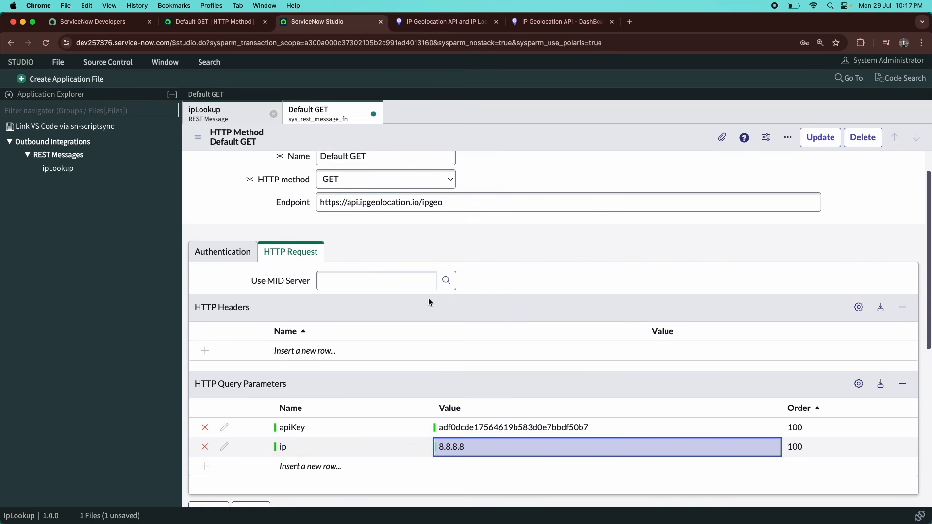
right_click(543, 140)
click(552, 142)
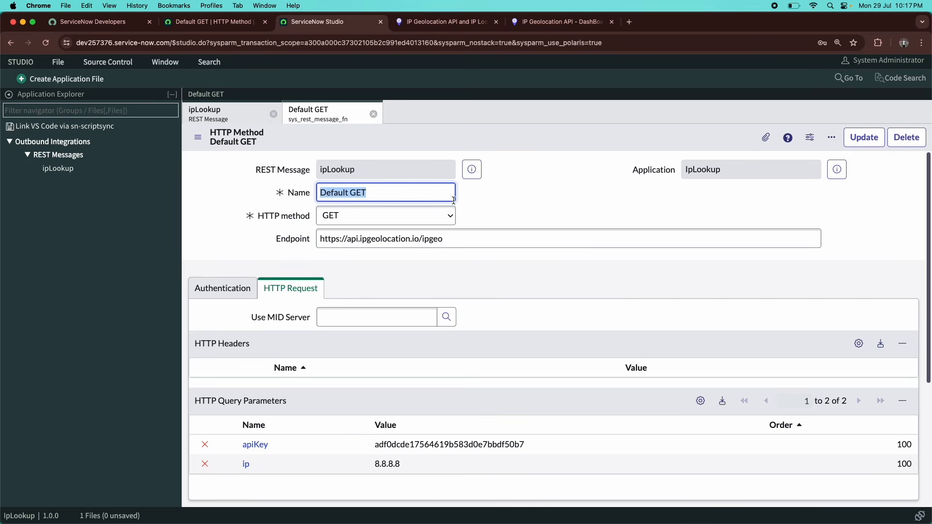
click(455, 27)
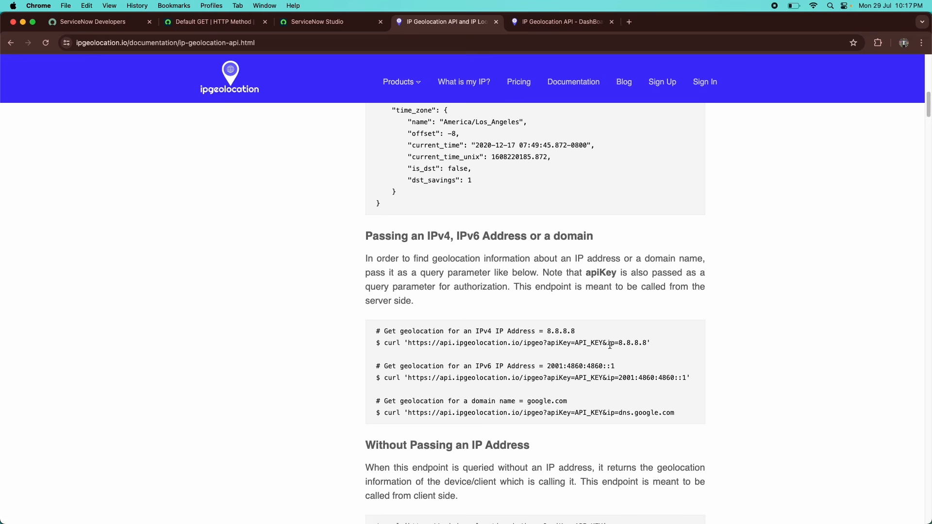
Run a test of the Default GET request from its Related Links.
click(311, 22)
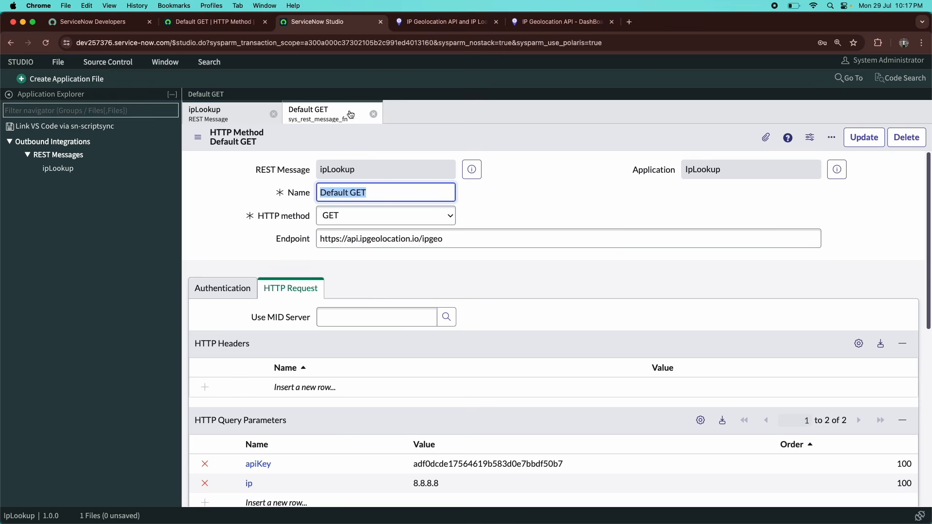
scroll(328, 346, down, 3)
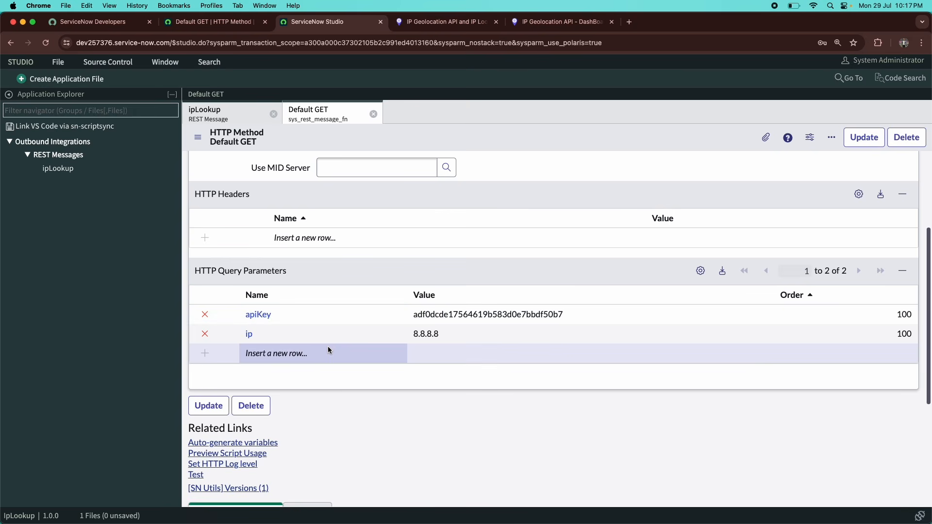
scroll(328, 346, up, 2)
scroll(327, 346, up, 1)
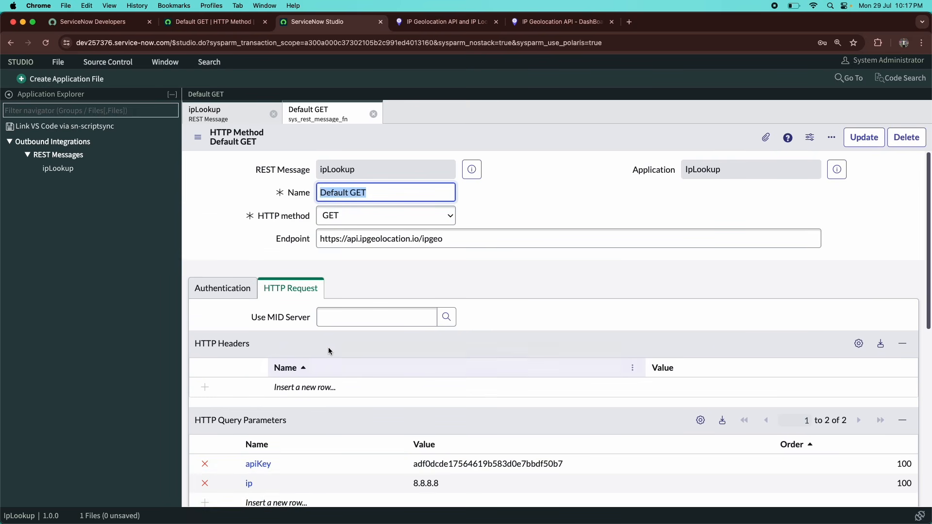
scroll(266, 330, down, 4)
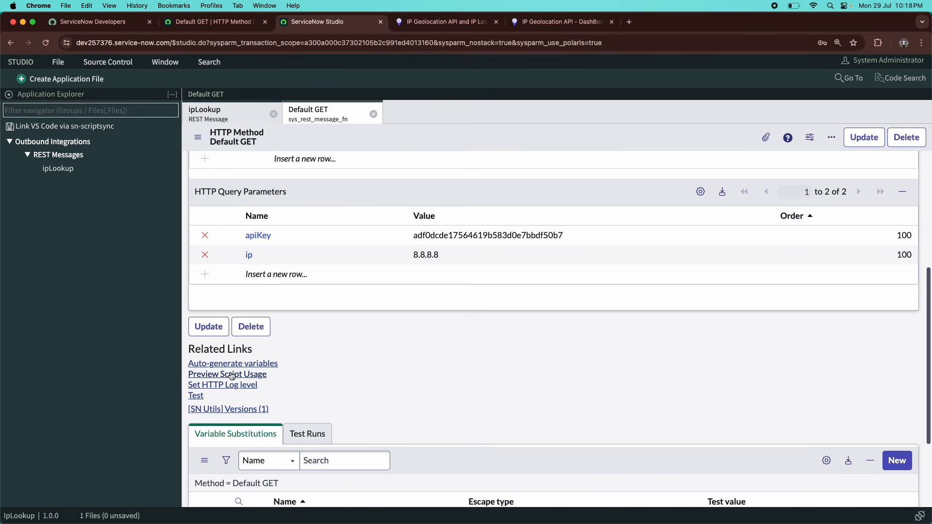
click(197, 397)
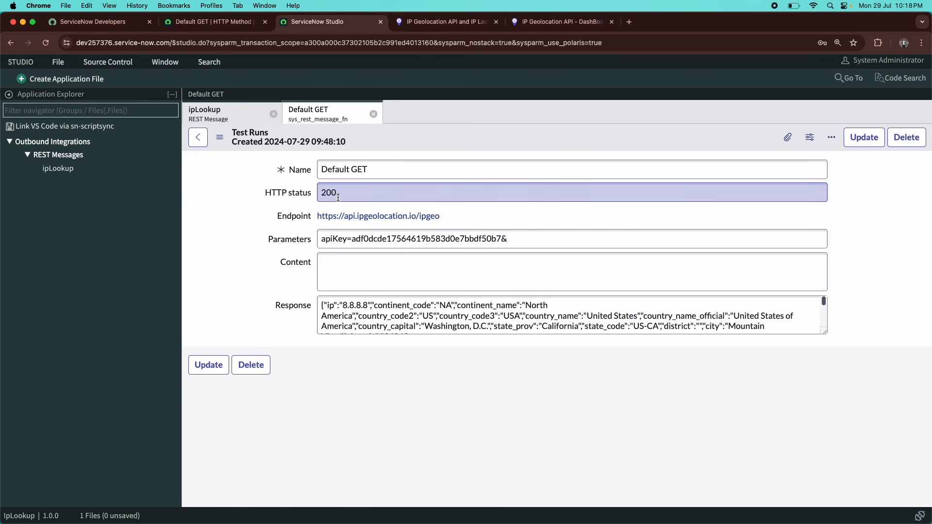
Confirm the test run returned HTTP status 200, dismissing the browser's password prompt.
double_click(338, 197)
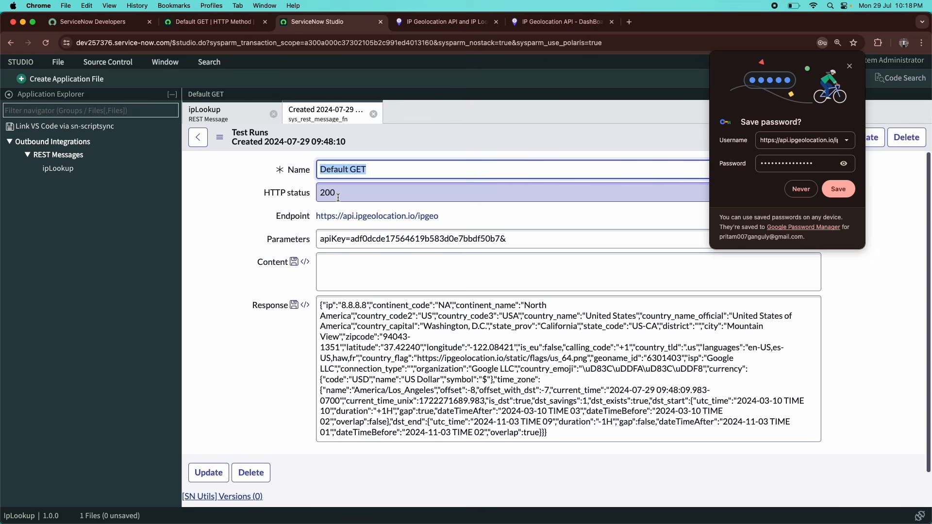
click(801, 189)
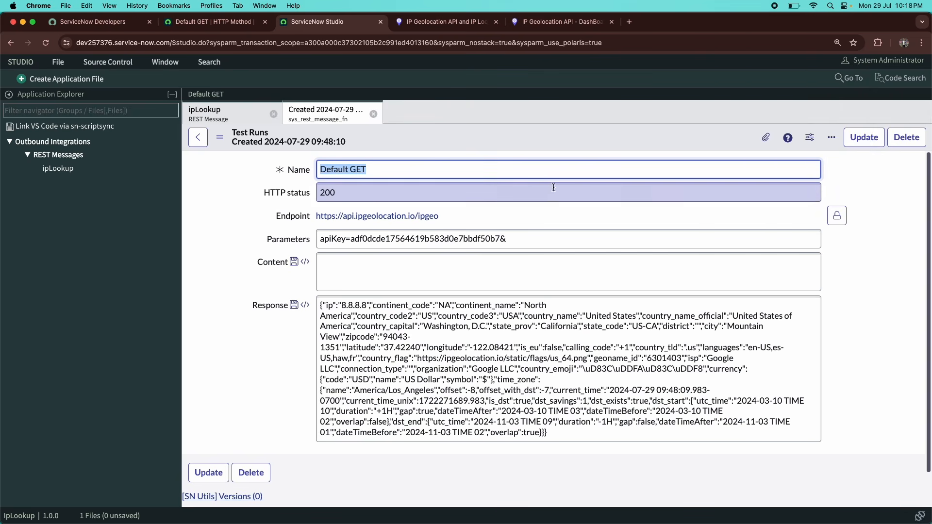
key(Tab)
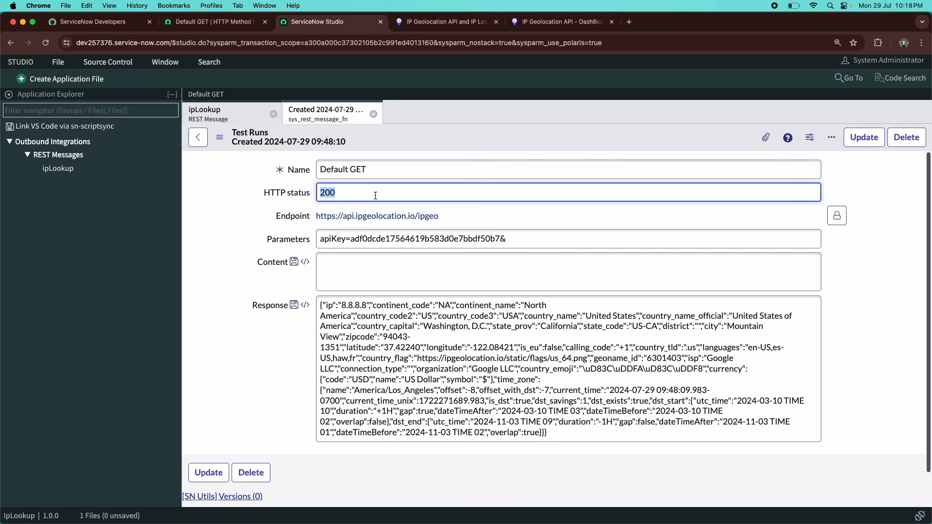
click(375, 196)
click(362, 193)
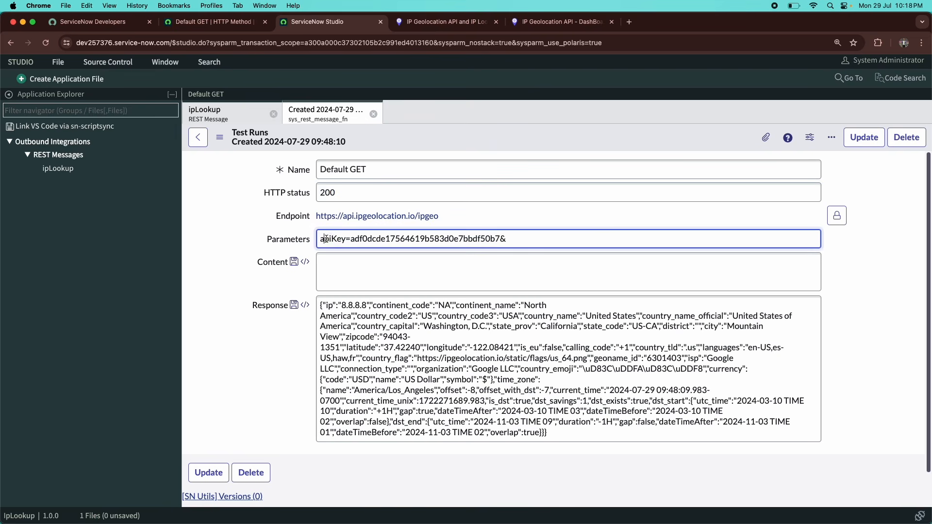
Inspect the sent apiKey parameter and the response's ip value 8.8.8.8.
double_click(344, 241)
drag(354, 238, 500, 243)
click(500, 243)
scroll(354, 318, down, 1)
scroll(355, 318, up, 1)
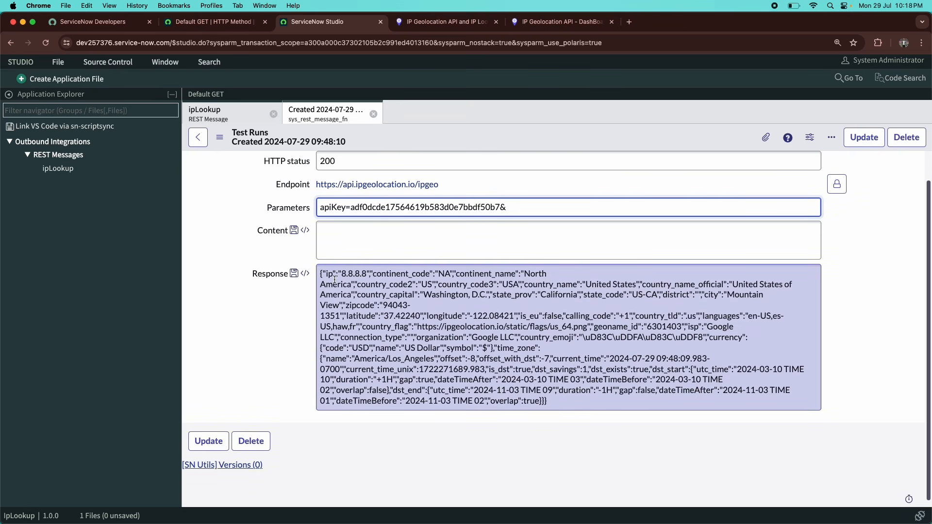
double_click(330, 273)
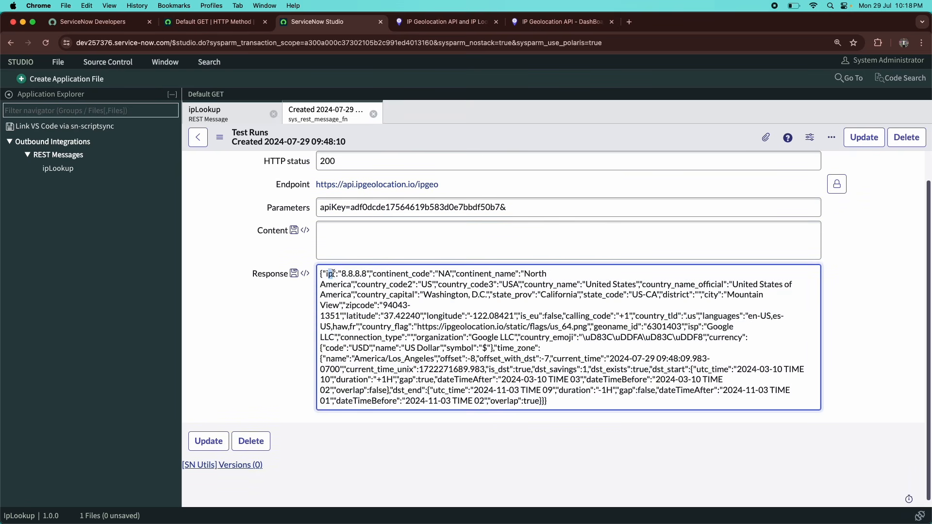
drag(346, 274, 368, 275)
scroll(427, 332, up, 2)
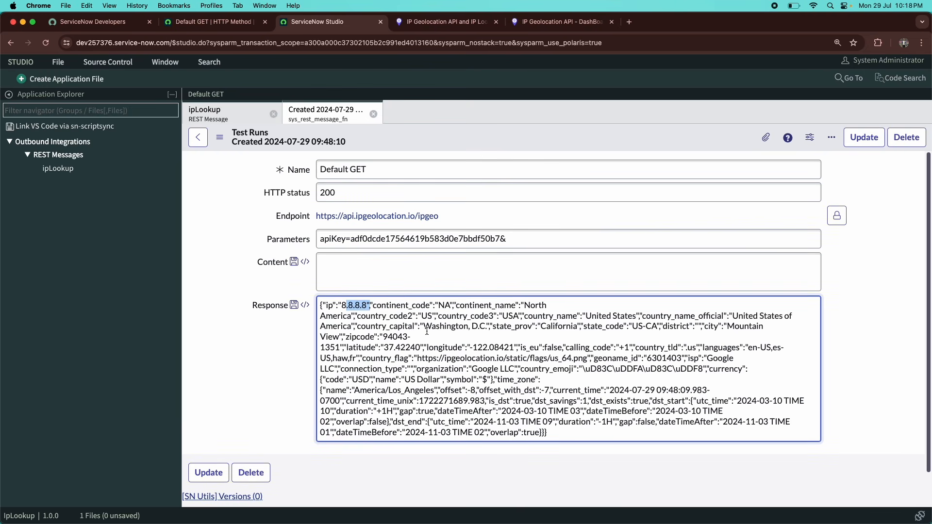
scroll(428, 331, down, 2)
click(197, 137)
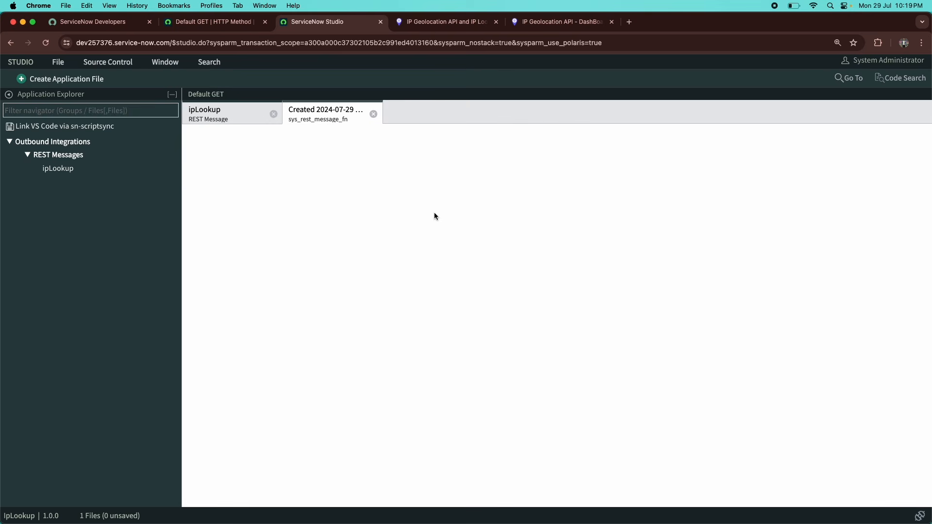
Read the docs' Filter Responses explanation of the fields parameter and locate the city field.
key(ctrl+Tab)
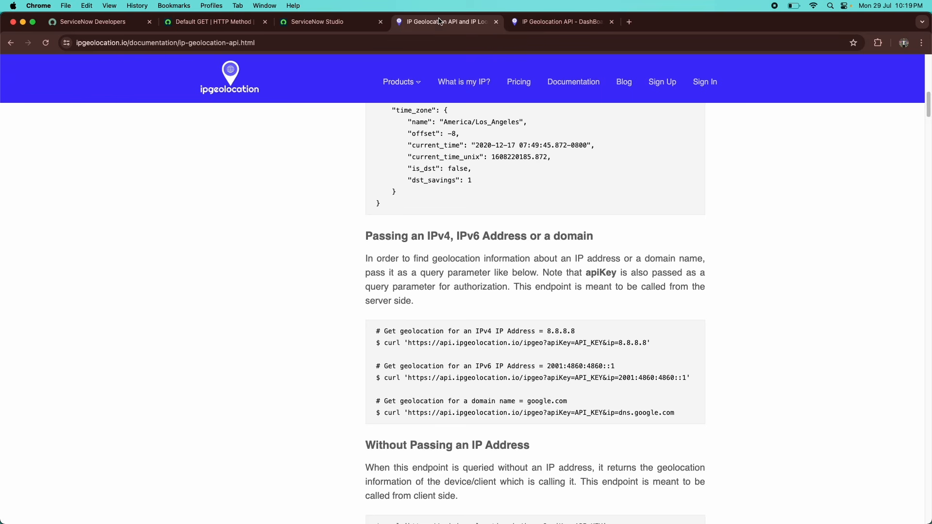
scroll(410, 225, down, 2)
scroll(412, 227, down, 2)
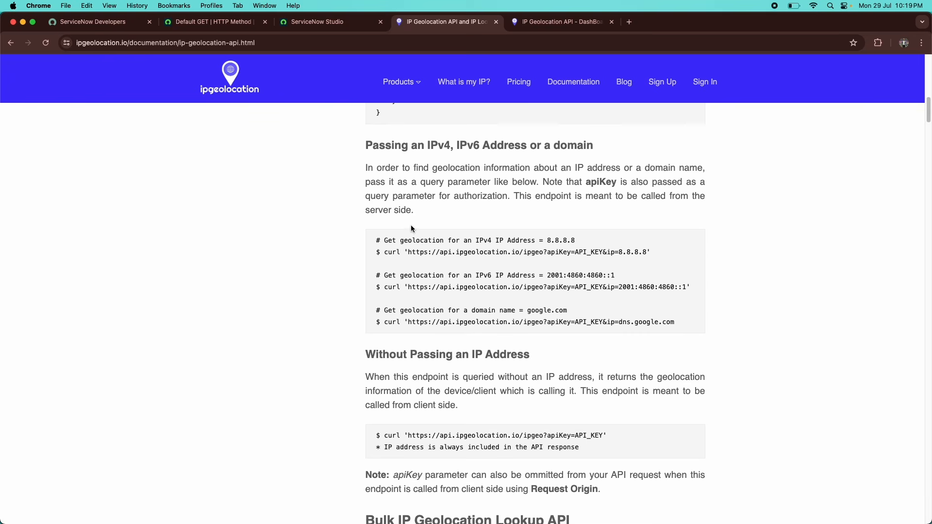
scroll(412, 226, down, 1)
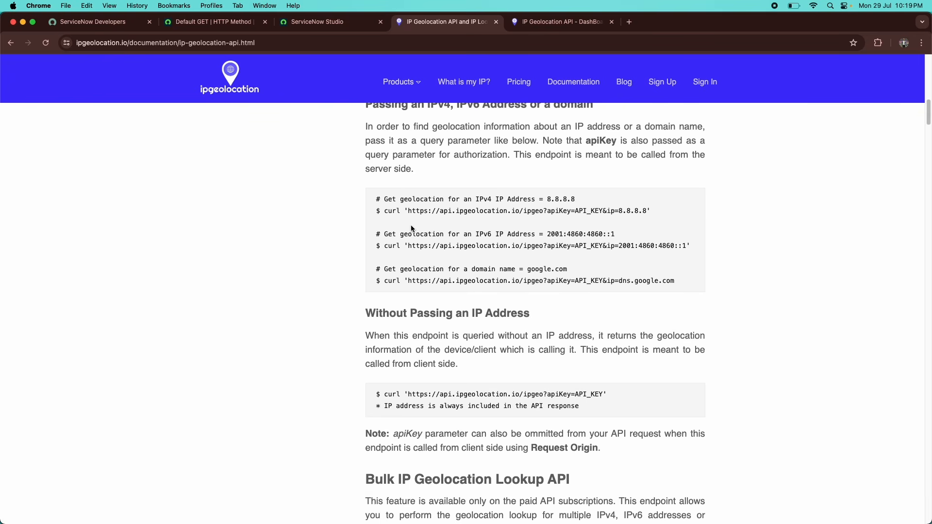
scroll(412, 229, down, 4)
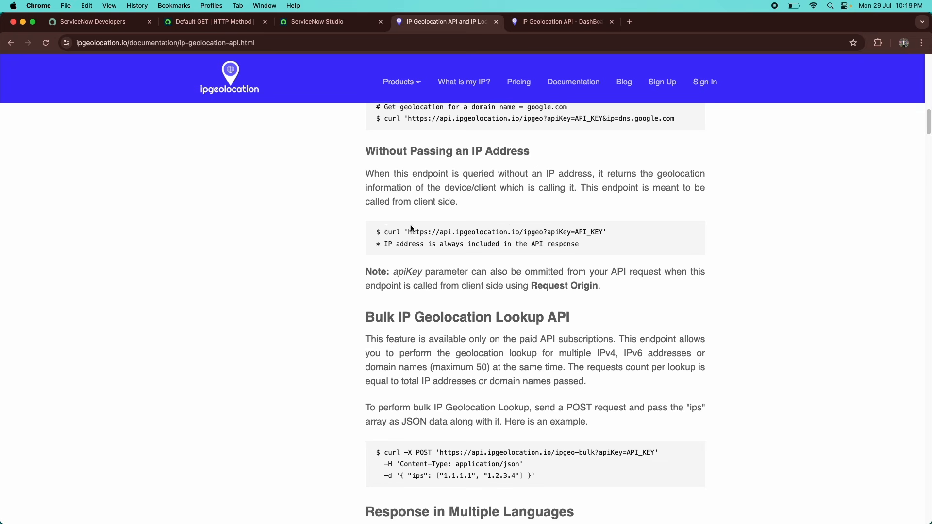
scroll(412, 229, down, 3)
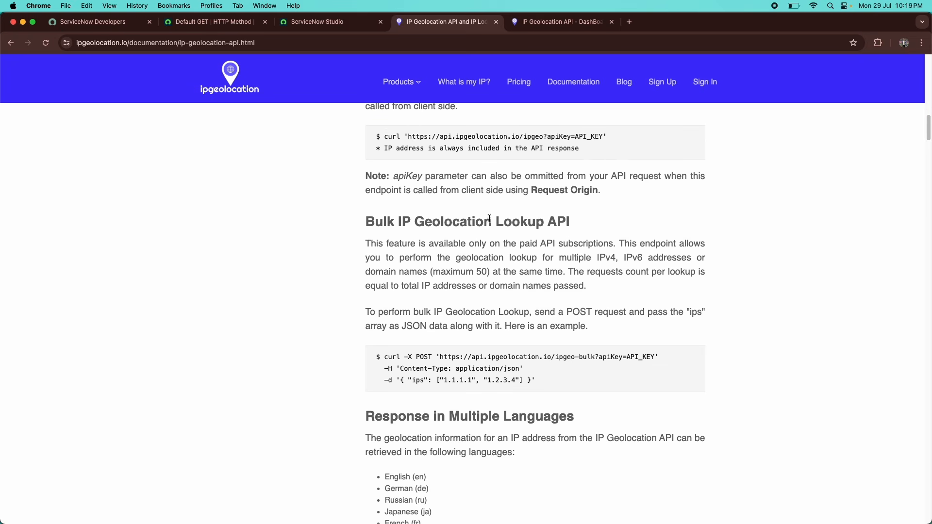
scroll(504, 228, down, 2)
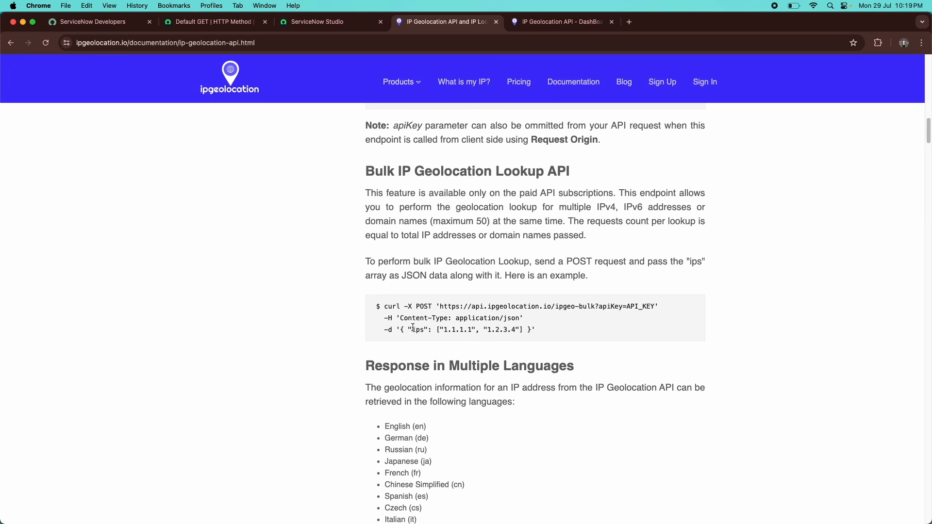
scroll(526, 320, down, 10)
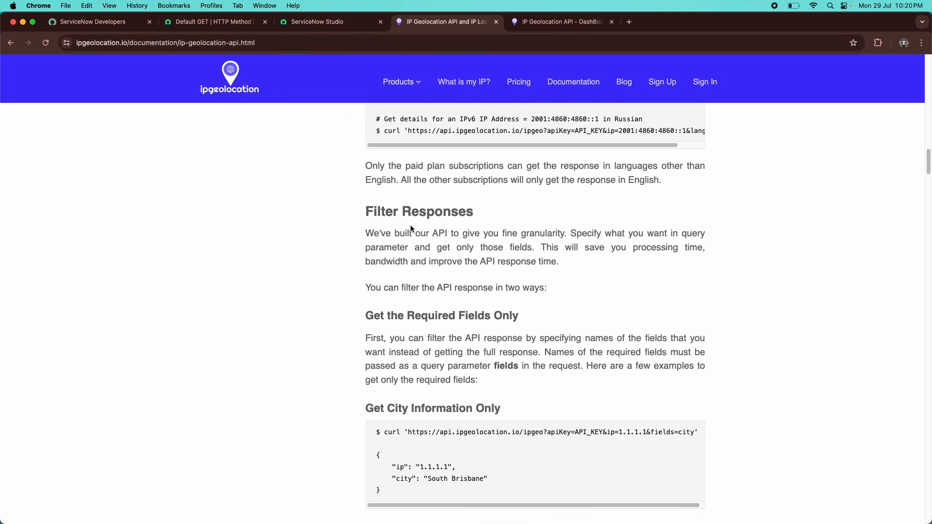
scroll(412, 229, down, 5)
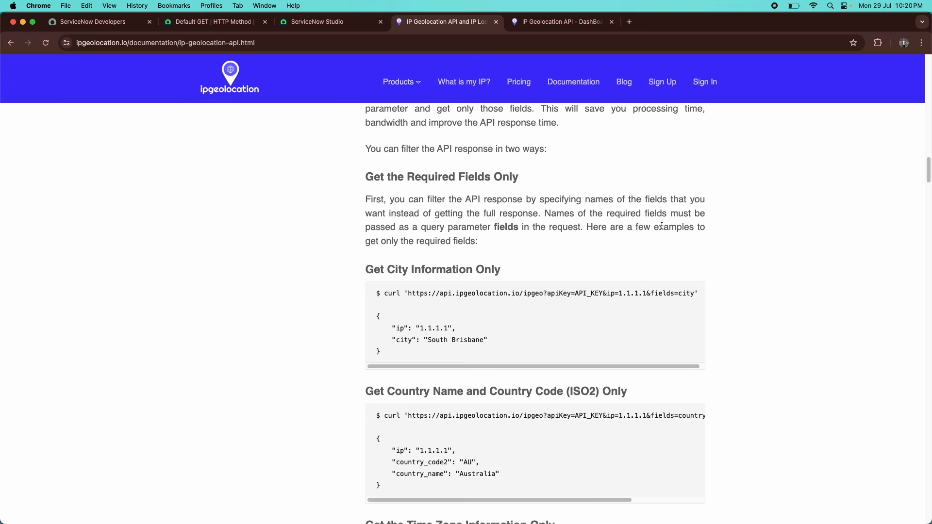
drag(554, 212, 523, 229)
scroll(523, 229, up, 15)
scroll(408, 291, down, 3)
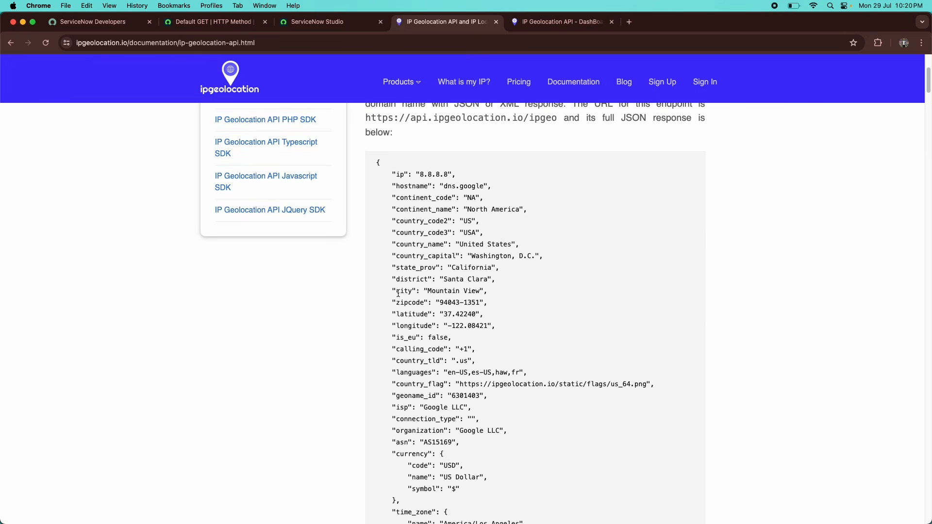
drag(398, 293, 413, 291)
Add a third query parameter named field with value city.
click(330, 22)
scroll(284, 407, down, 3)
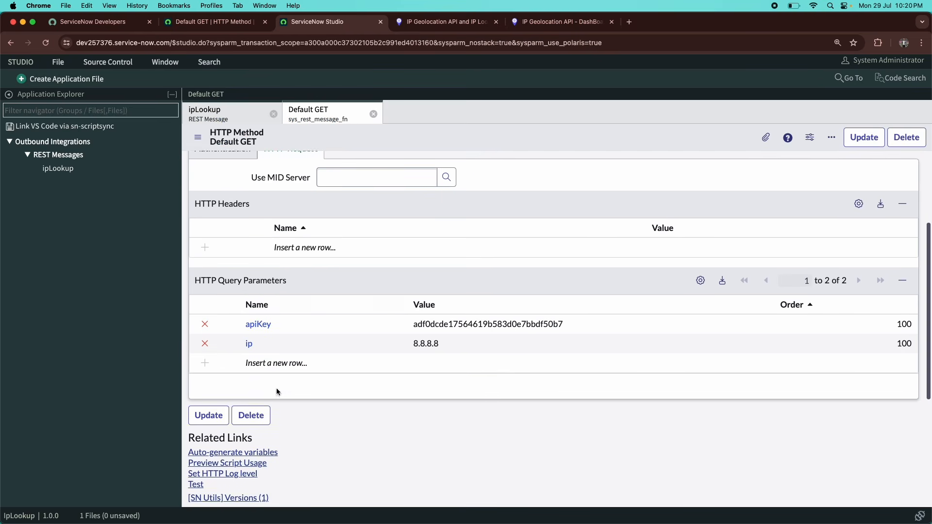
double_click(279, 365)
text(field)
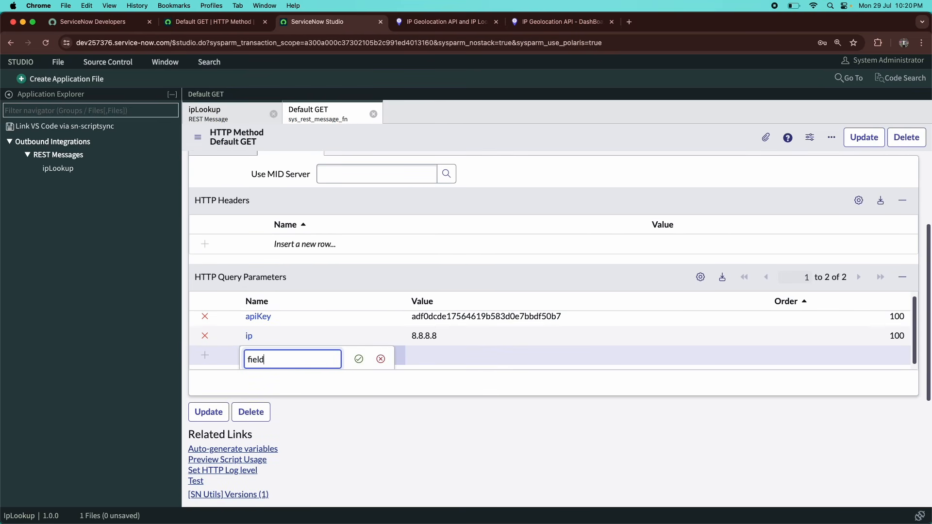
key(Tab)
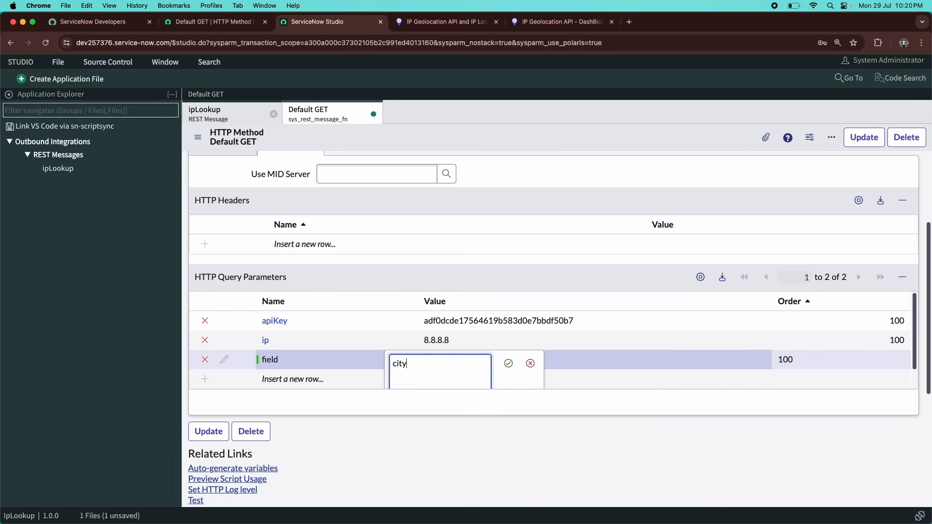
click(503, 370)
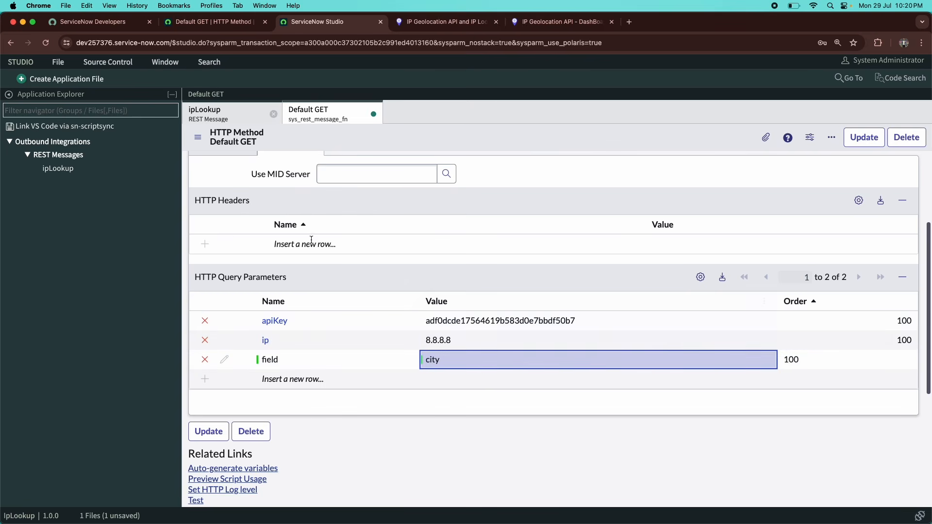
Save the Default GET method record from the form header menu.
scroll(301, 296, down, 5)
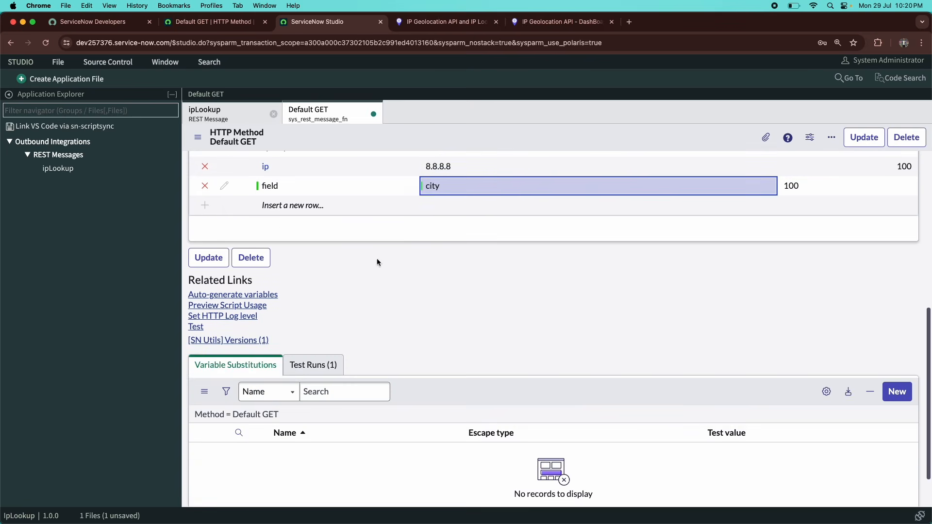
right_click(480, 112)
right_click(428, 129)
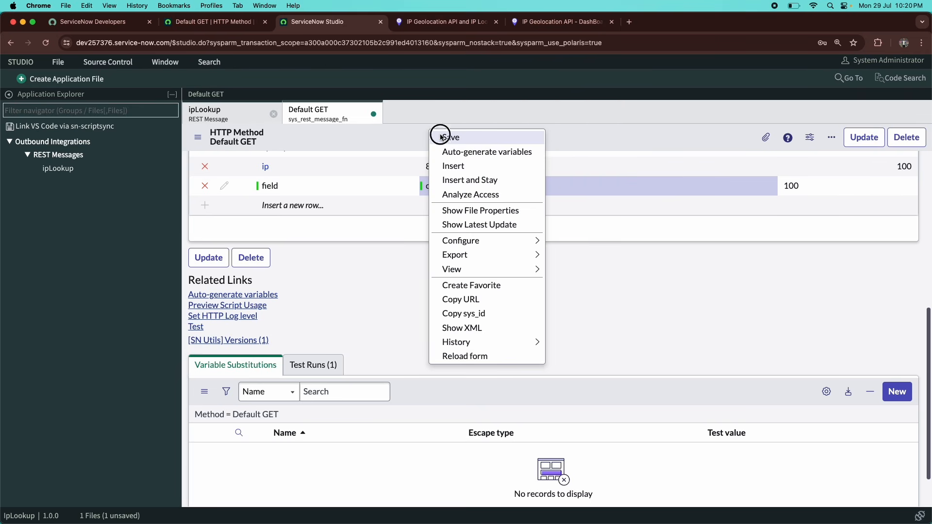
click(437, 134)
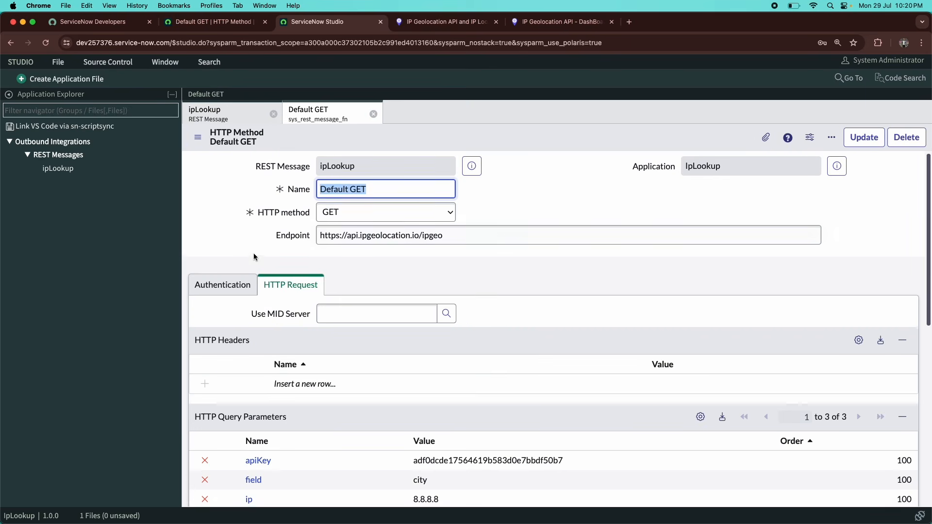
scroll(254, 253, down, 4)
scroll(253, 258, down, 3)
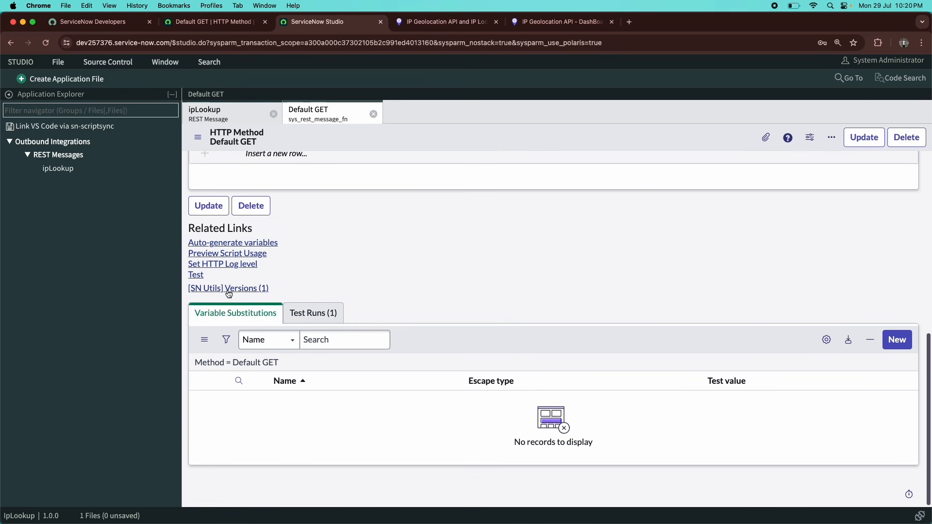
Run a Default GET test and recheck the documented parameter name.
click(196, 275)
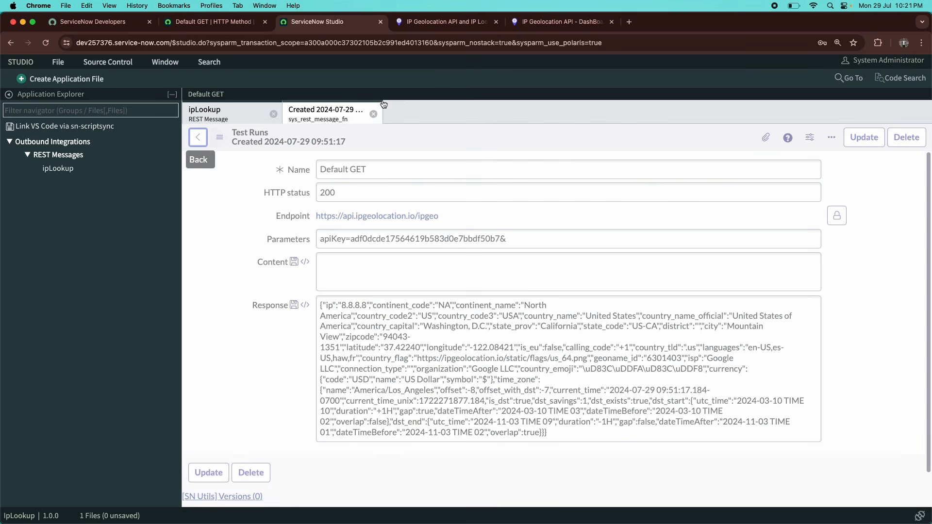
click(470, 28)
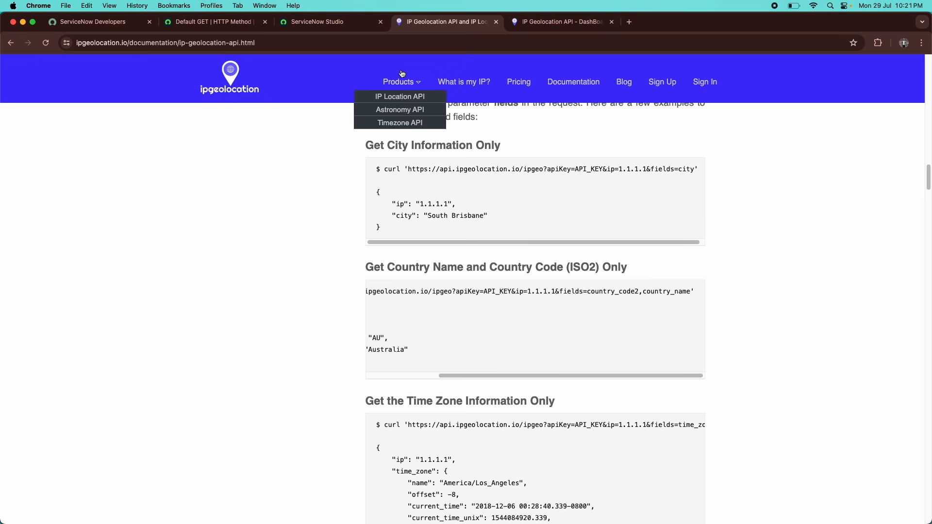
click(320, 22)
Rename the field query parameter to fields and save Default GET.
scroll(331, 357, down, 3)
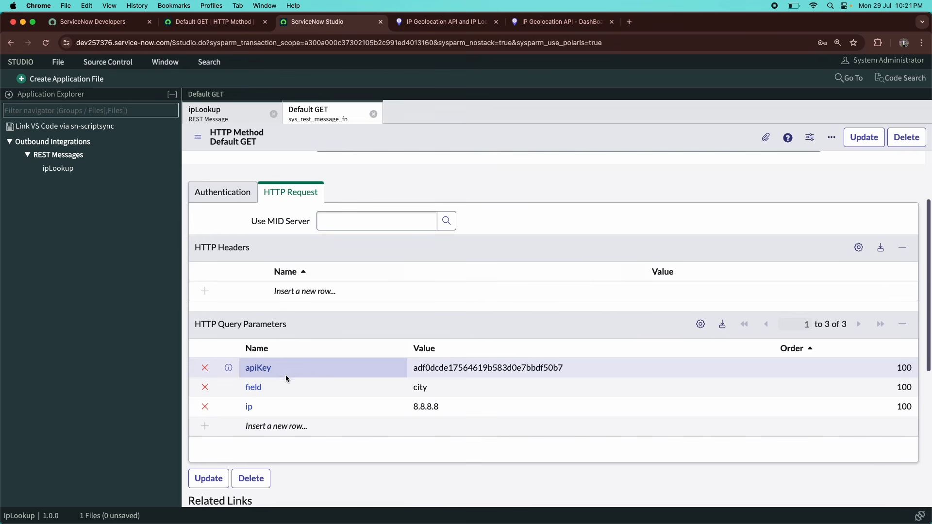
click(271, 383)
click(277, 392)
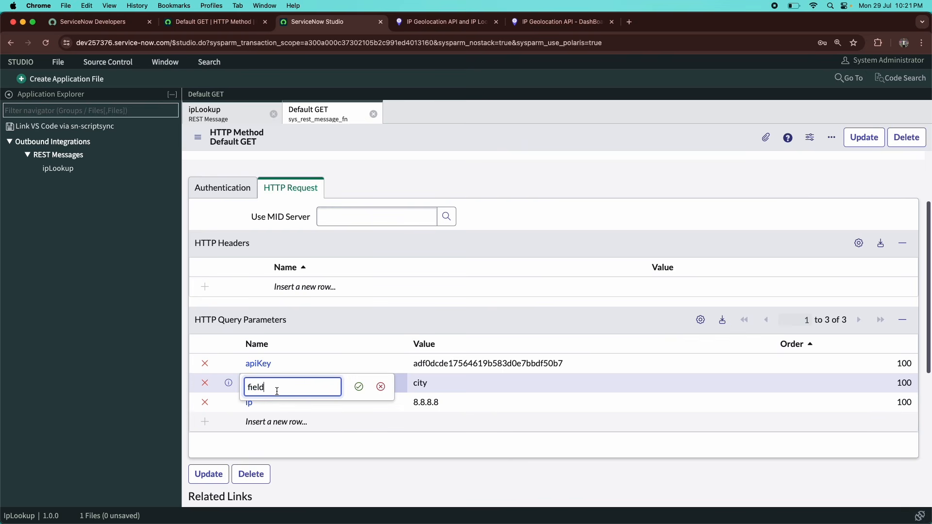
text(s)
click(354, 390)
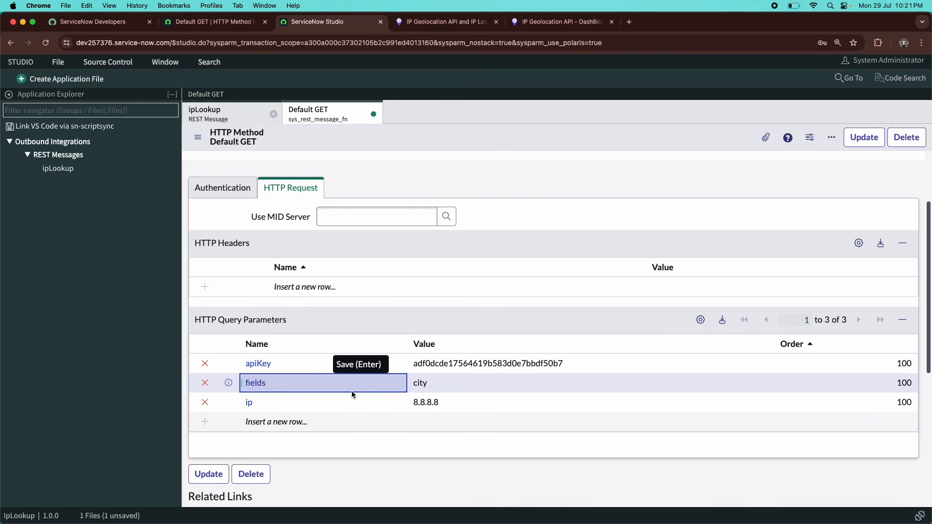
right_click(497, 138)
click(507, 143)
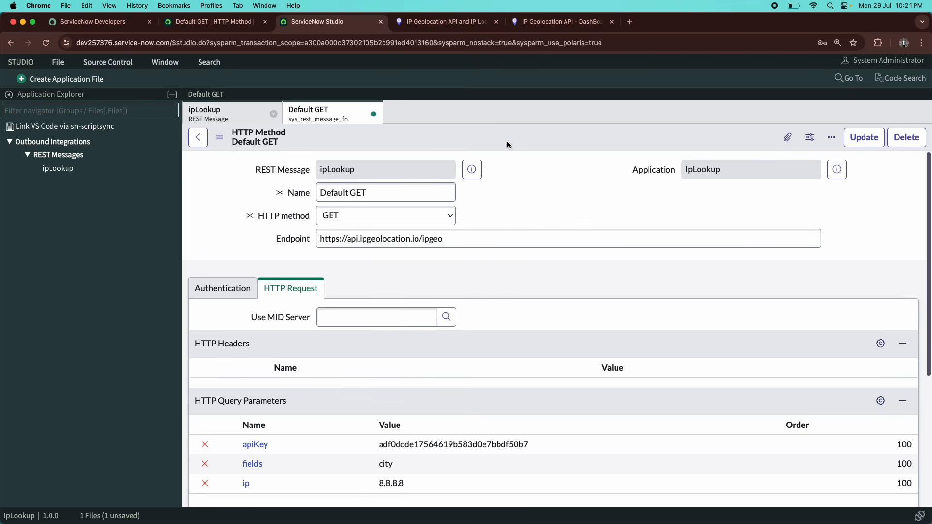
scroll(499, 150, down, 10)
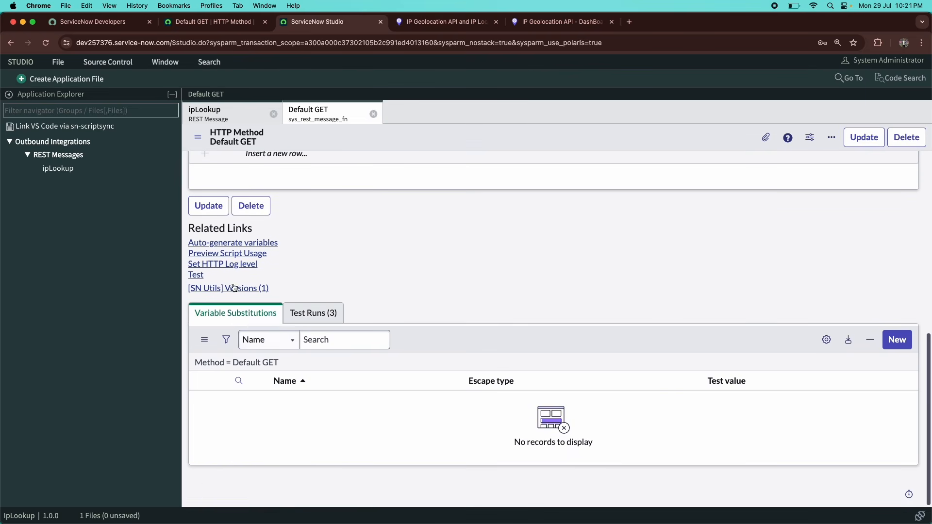
Retest Default GET and confirm the response holds only ip 8.8.8.8 and city Mountain View.
click(197, 277)
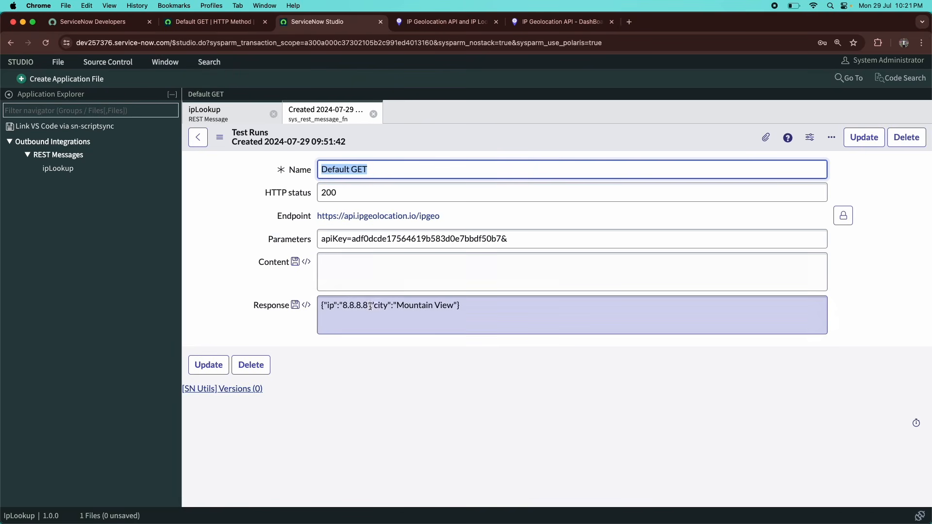
drag(405, 306, 456, 305)
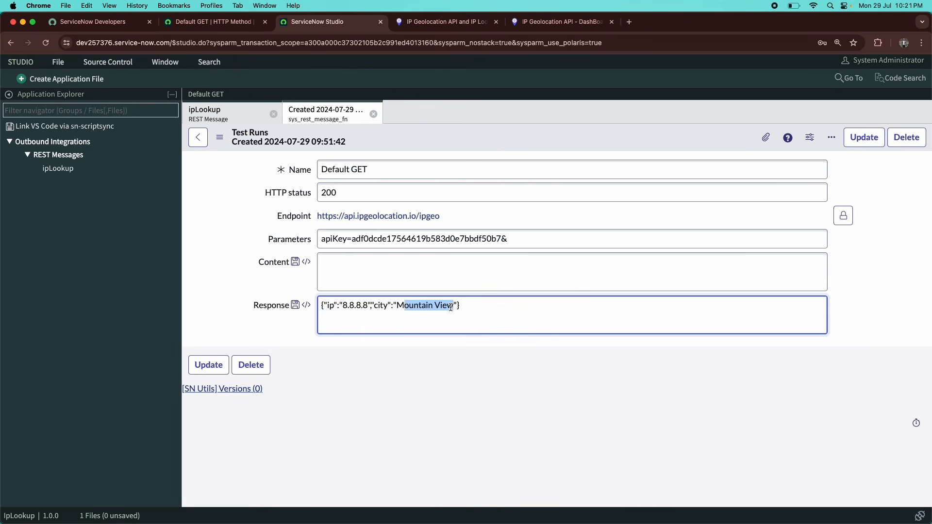
click(400, 305)
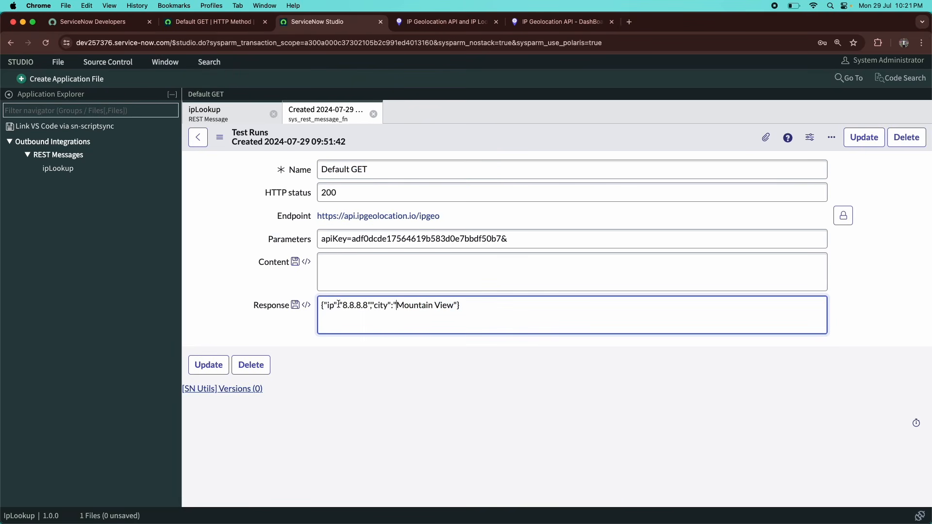
drag(340, 305, 433, 306)
click(220, 110)
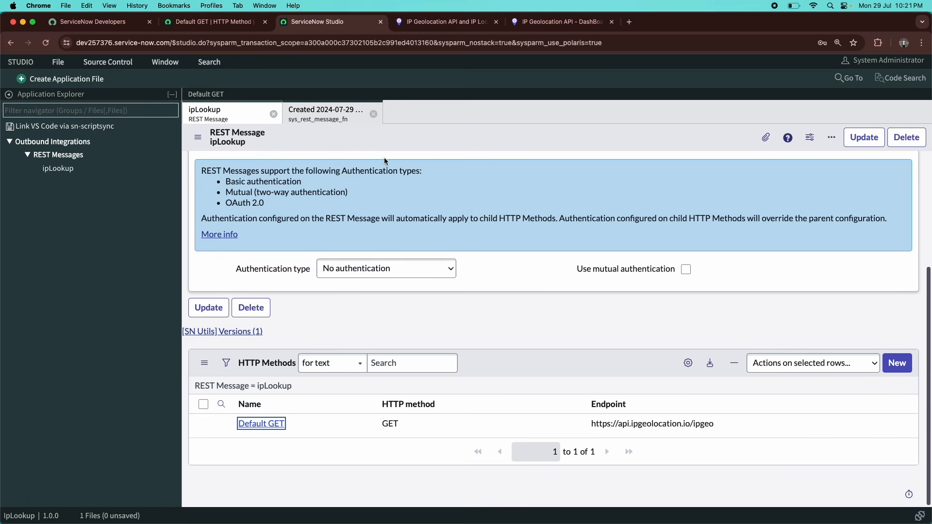
click(347, 121)
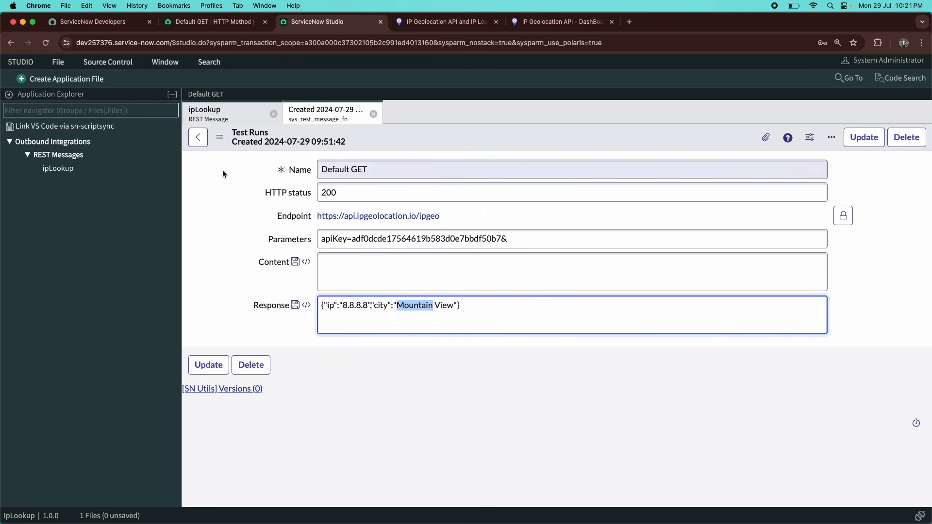
click(206, 136)
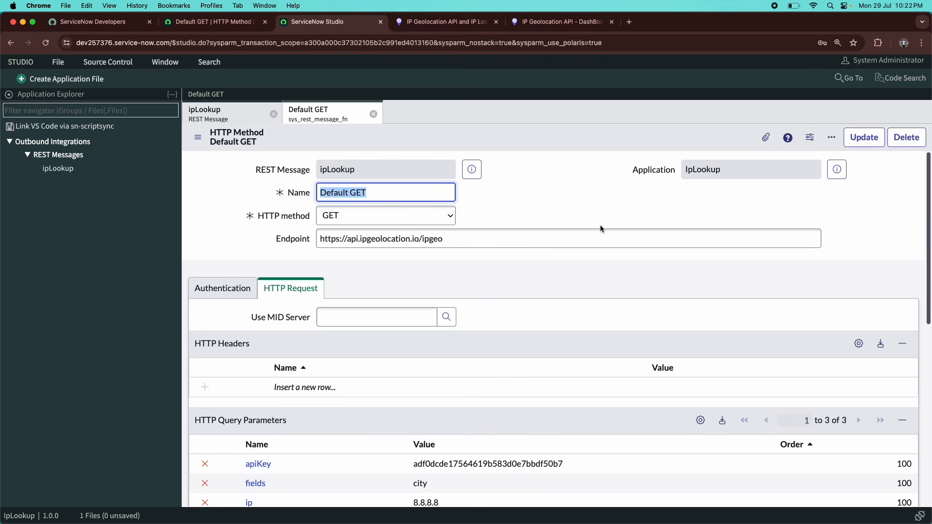
scroll(457, 293, down, 3)
scroll(458, 294, up, 1)
scroll(457, 295, down, 2)
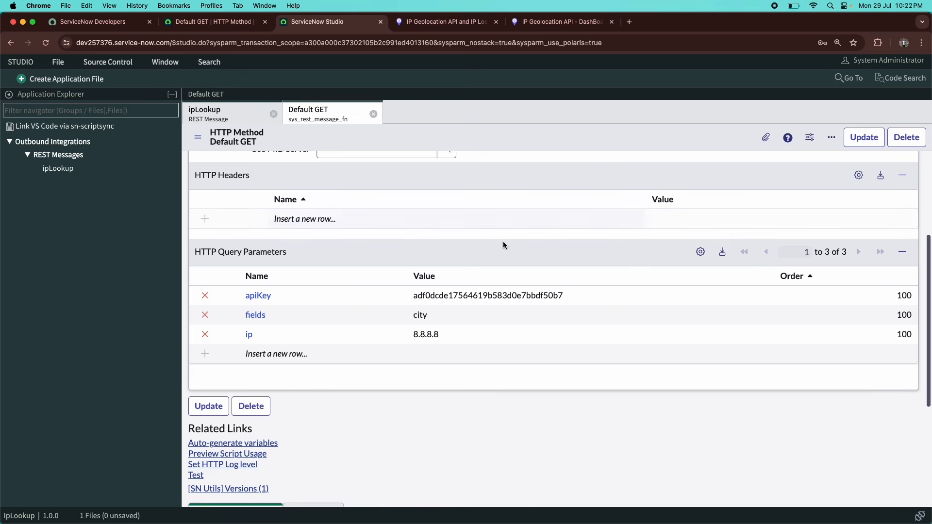
Test Default GET once more, review the ip and city response, and review the saved parameters.
scroll(313, 364, up, 2)
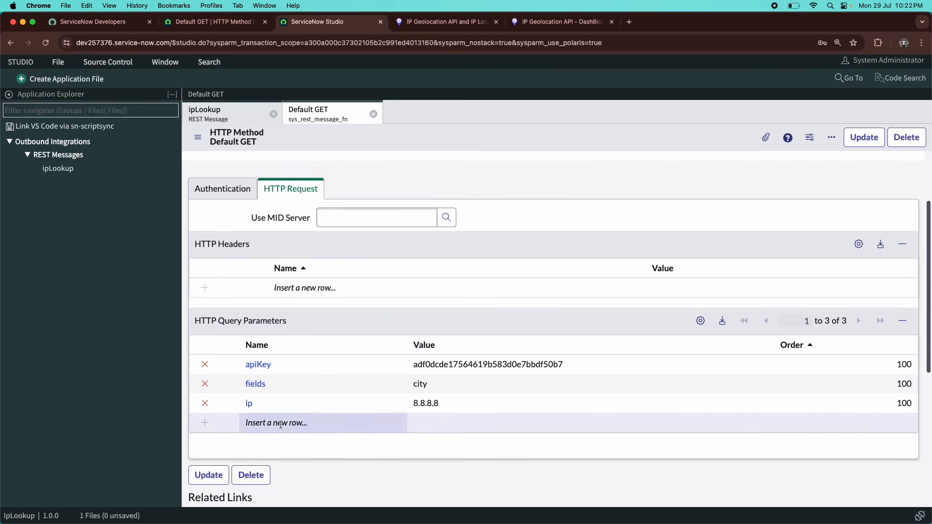
scroll(281, 426, down, 5)
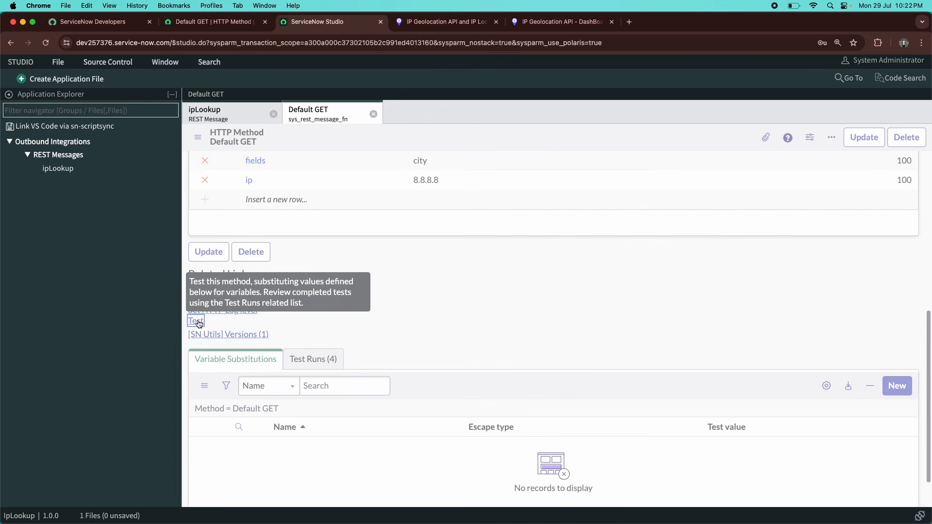
click(198, 322)
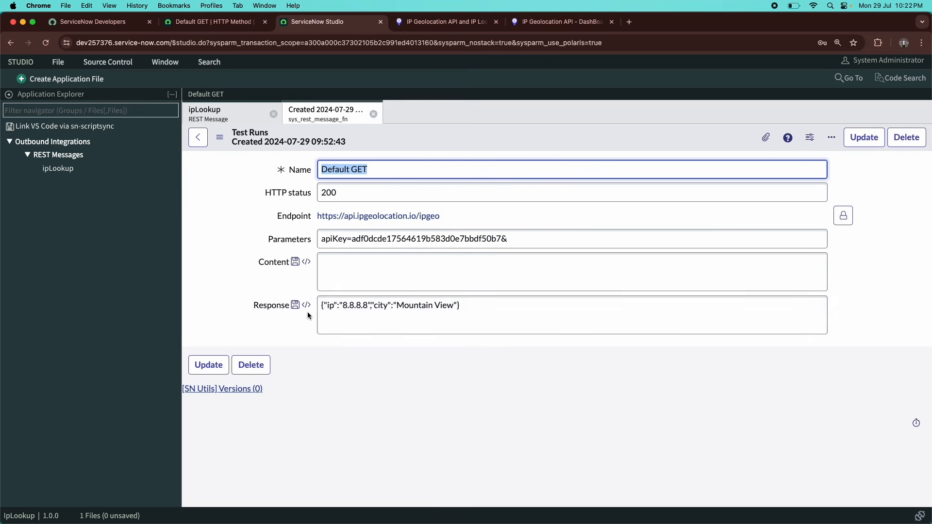
drag(489, 309, 460, 309)
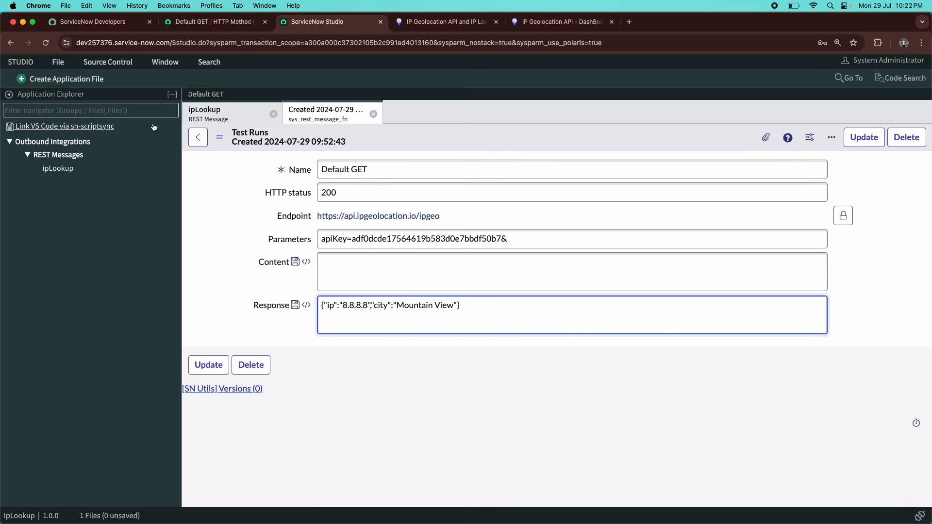
click(207, 136)
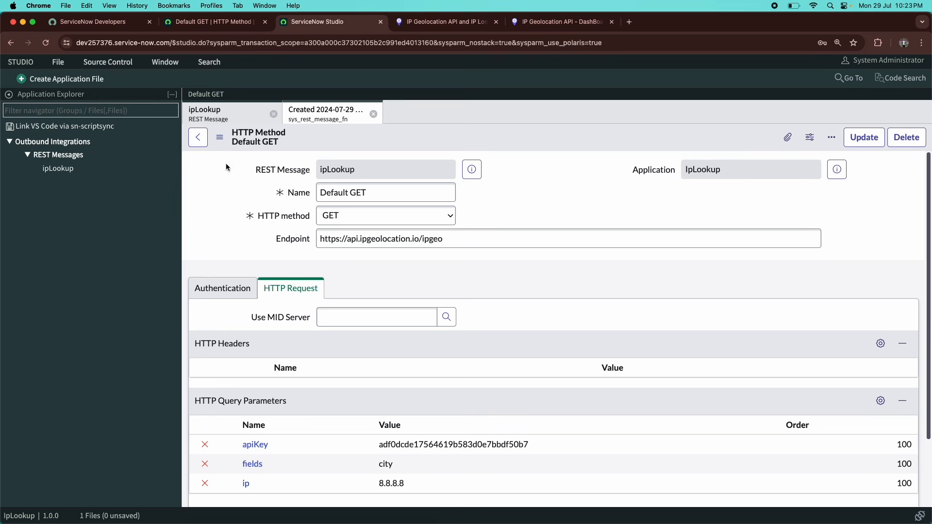
scroll(220, 269, down, 3)
scroll(220, 273, down, 5)
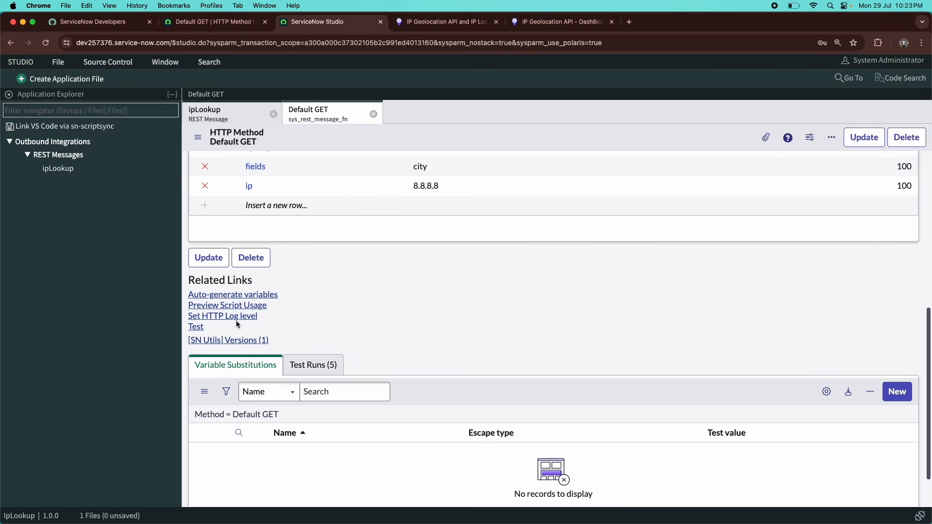
scroll(236, 321, up, 10)
scroll(236, 321, down, 2)
scroll(237, 325, down, 2)
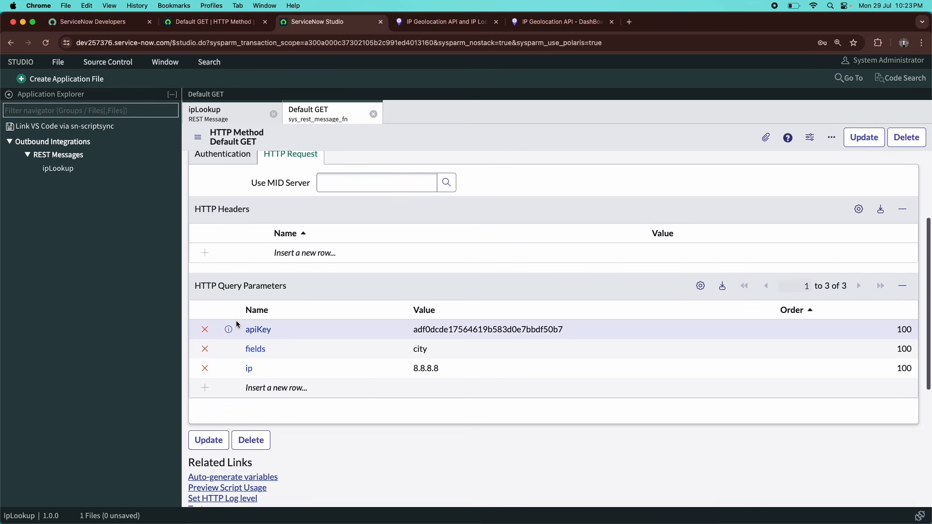